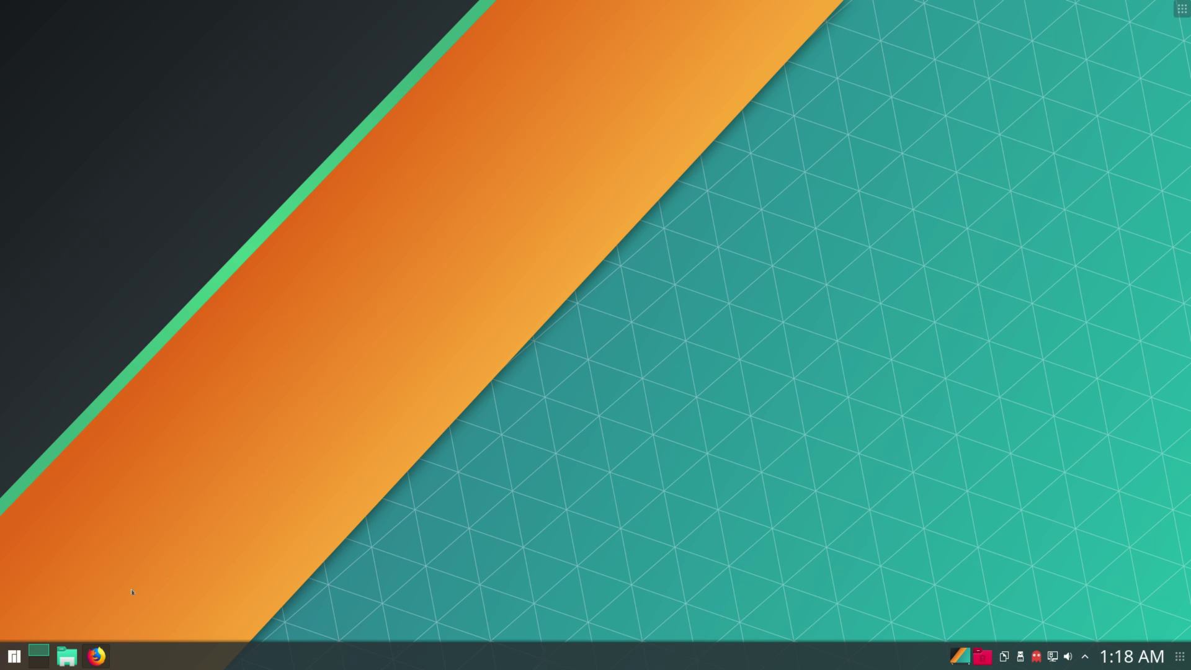
Open Firefox and save the mountain wallpaper image as 10-12.jpg in the Downloads folder.
click(96, 655)
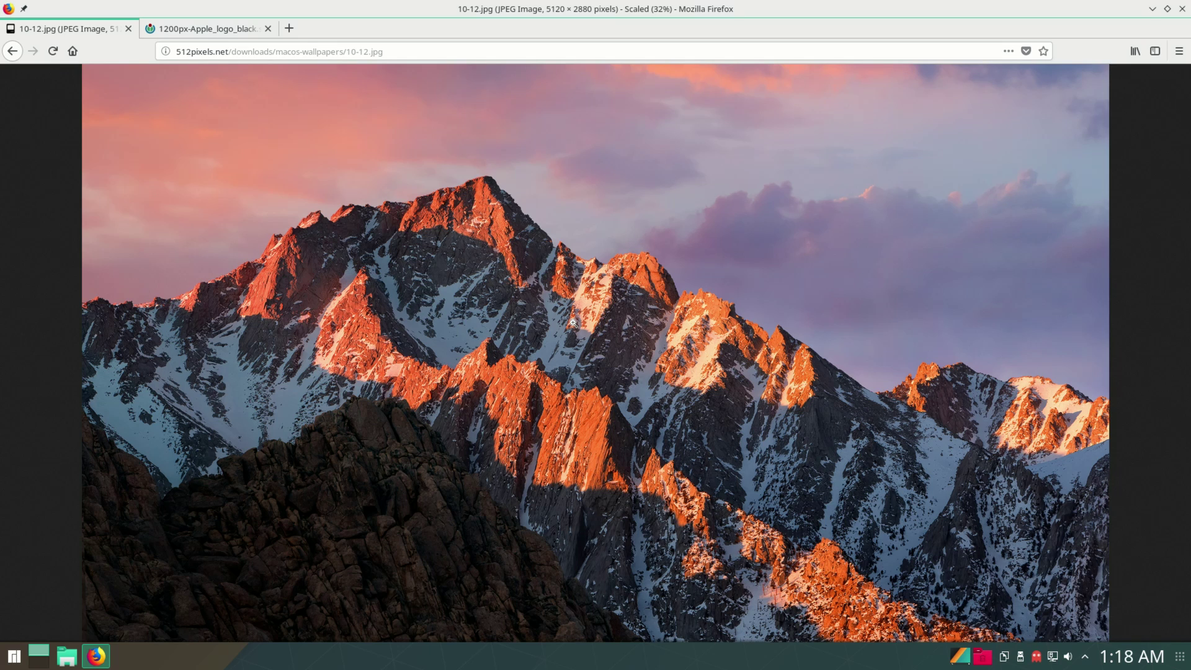
right_click(537, 307)
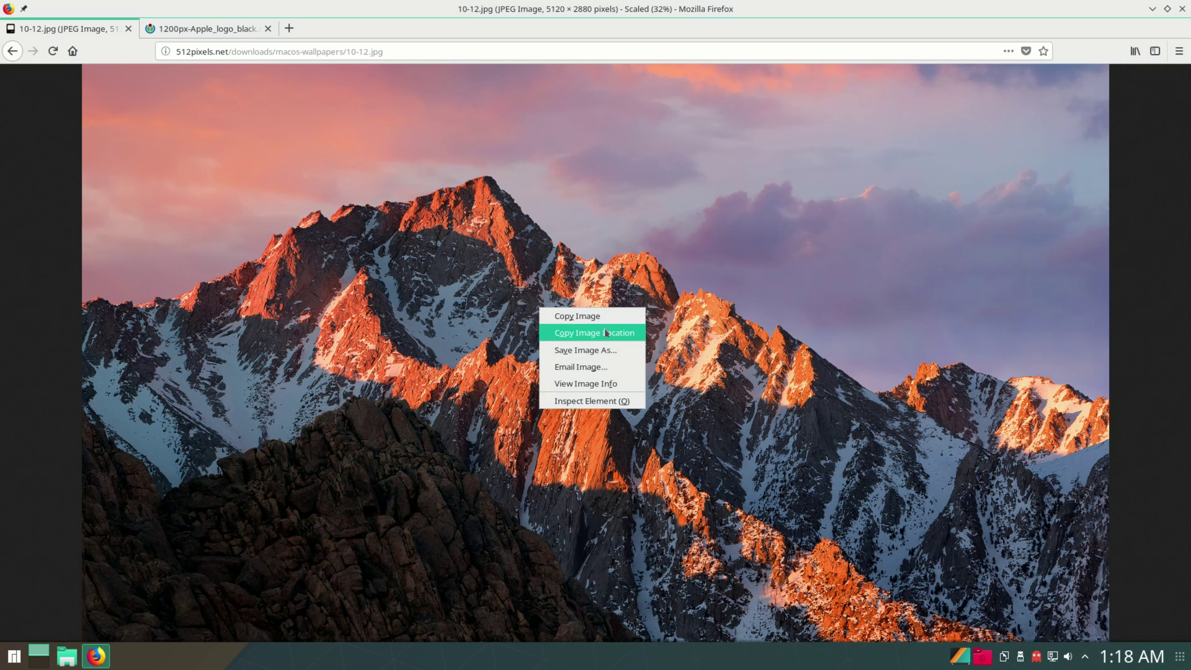
click(606, 349)
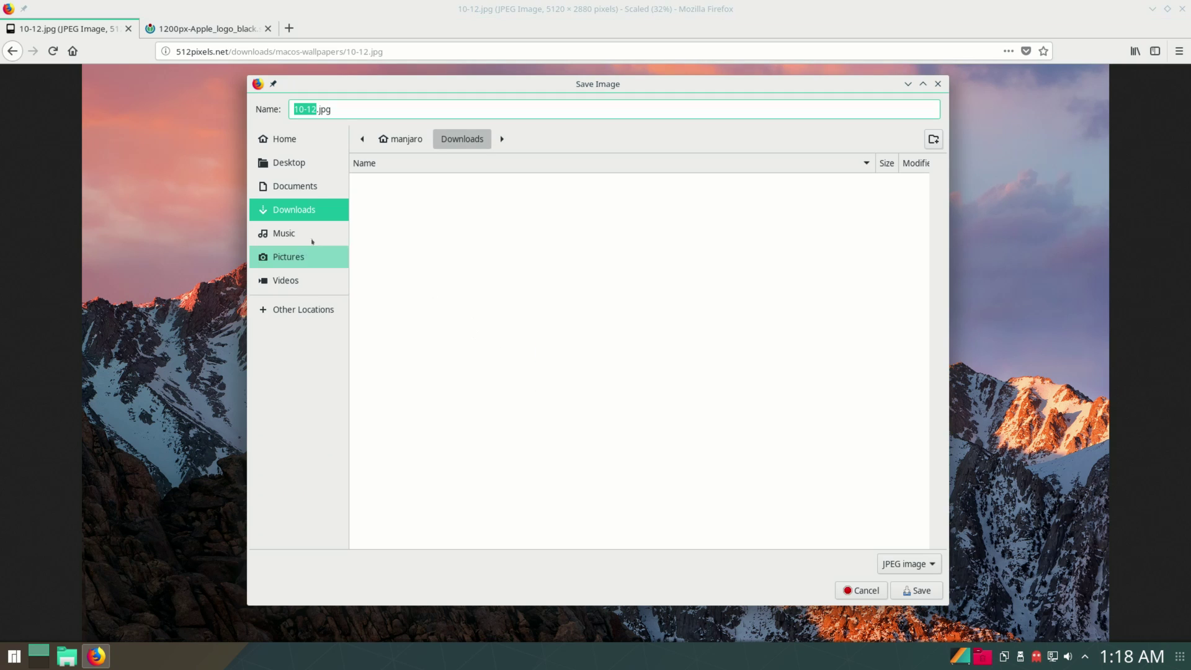
click(921, 590)
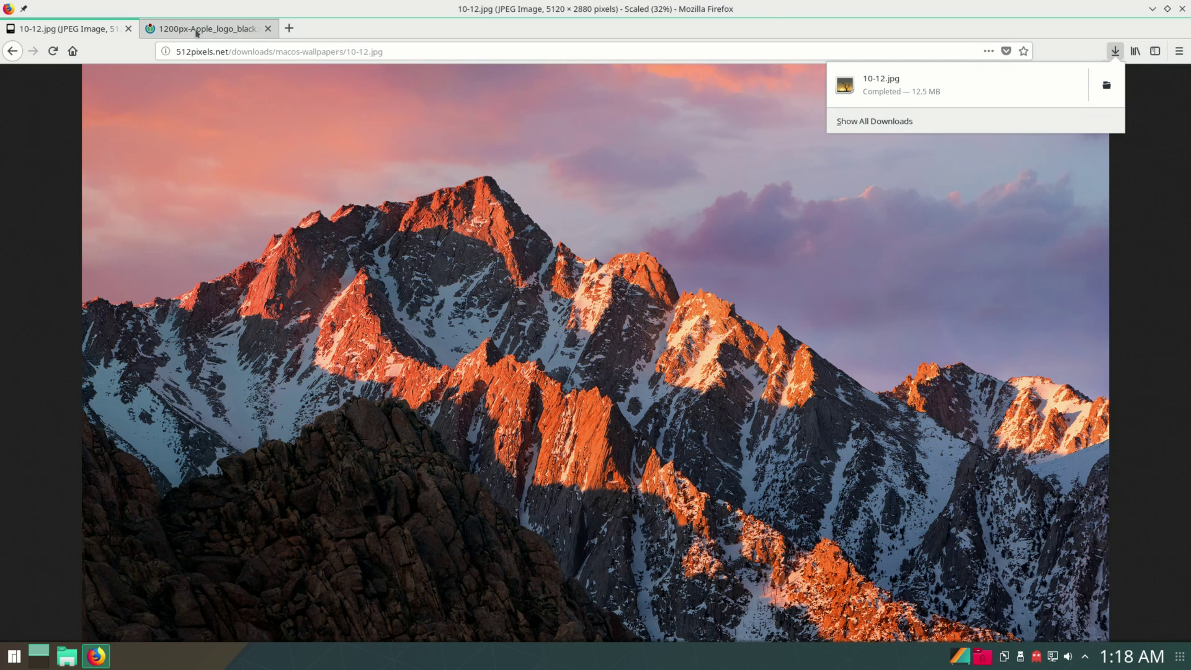
Save the black Apple logo PNG from the other open page to the Downloads folder.
click(198, 29)
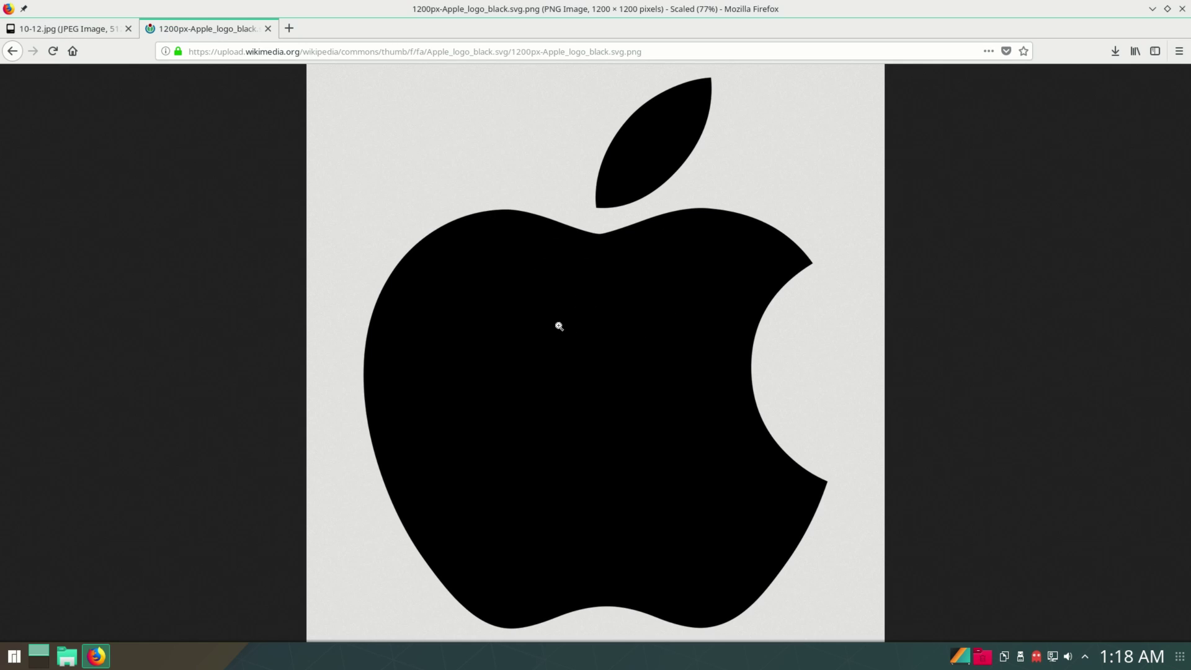
right_click(558, 259)
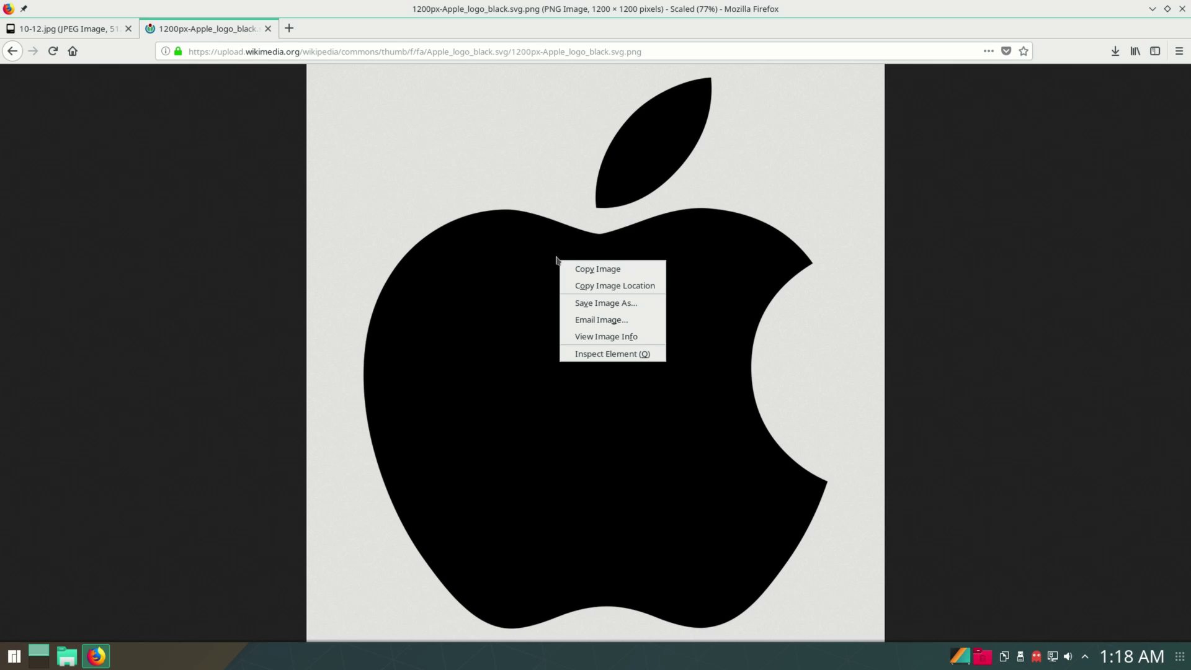
click(628, 307)
key(Return)
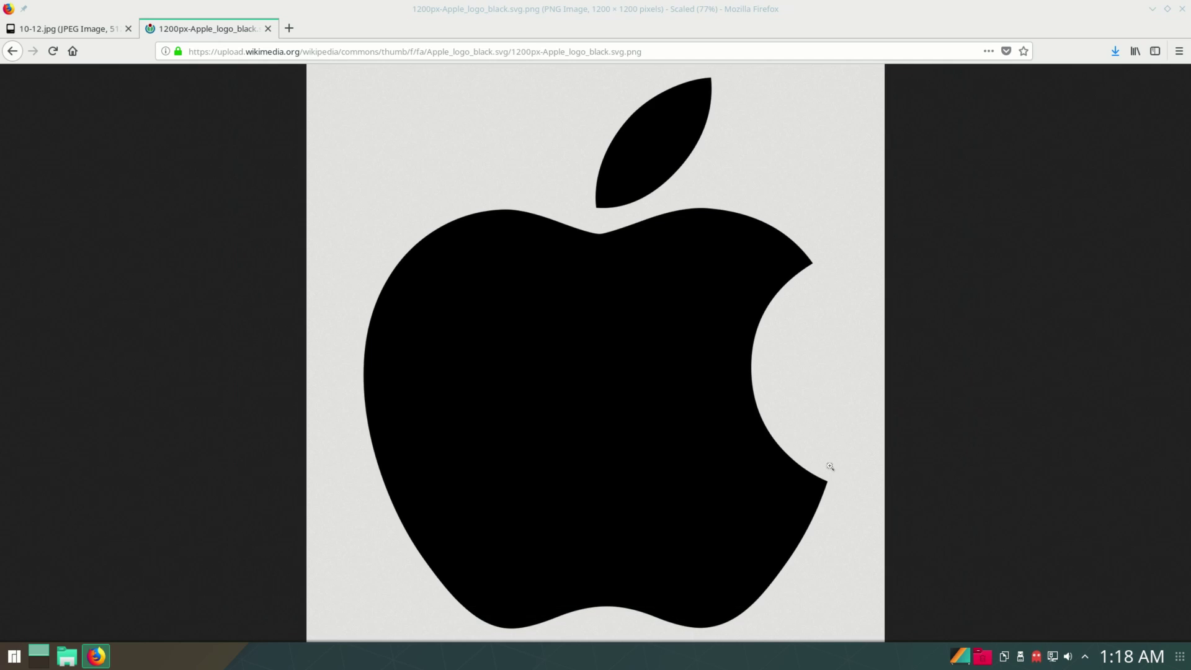
Check the browser's download list, then close Firefox together with both open pages.
click(1182, 9)
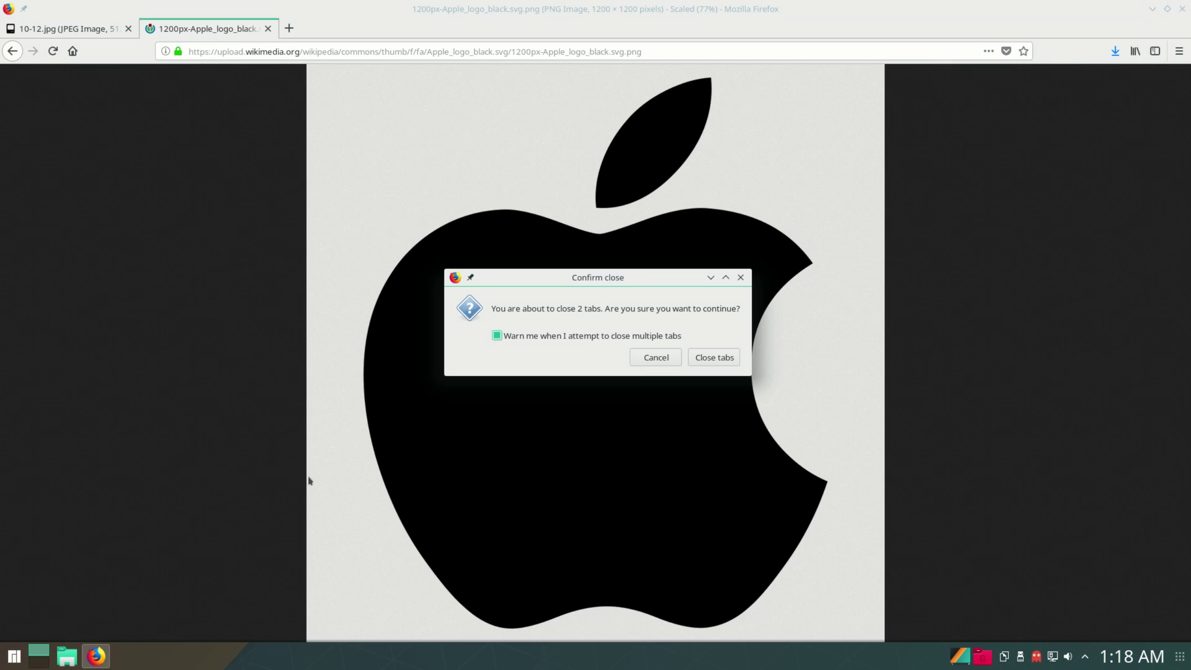
click(663, 358)
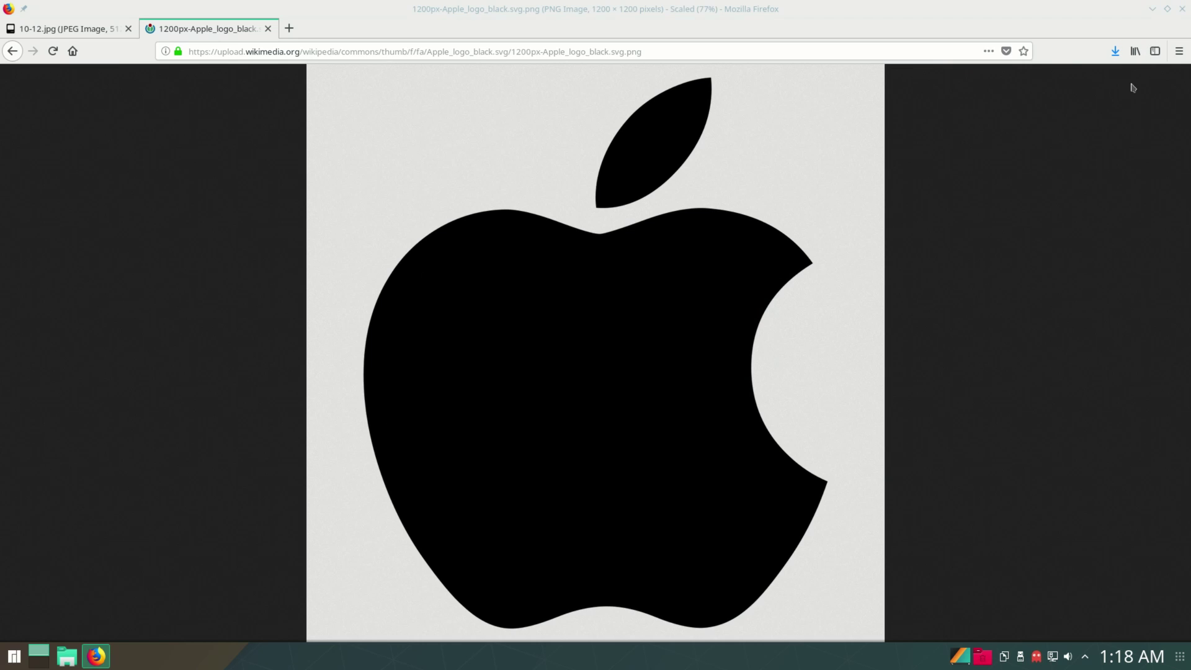
click(1114, 52)
click(1115, 52)
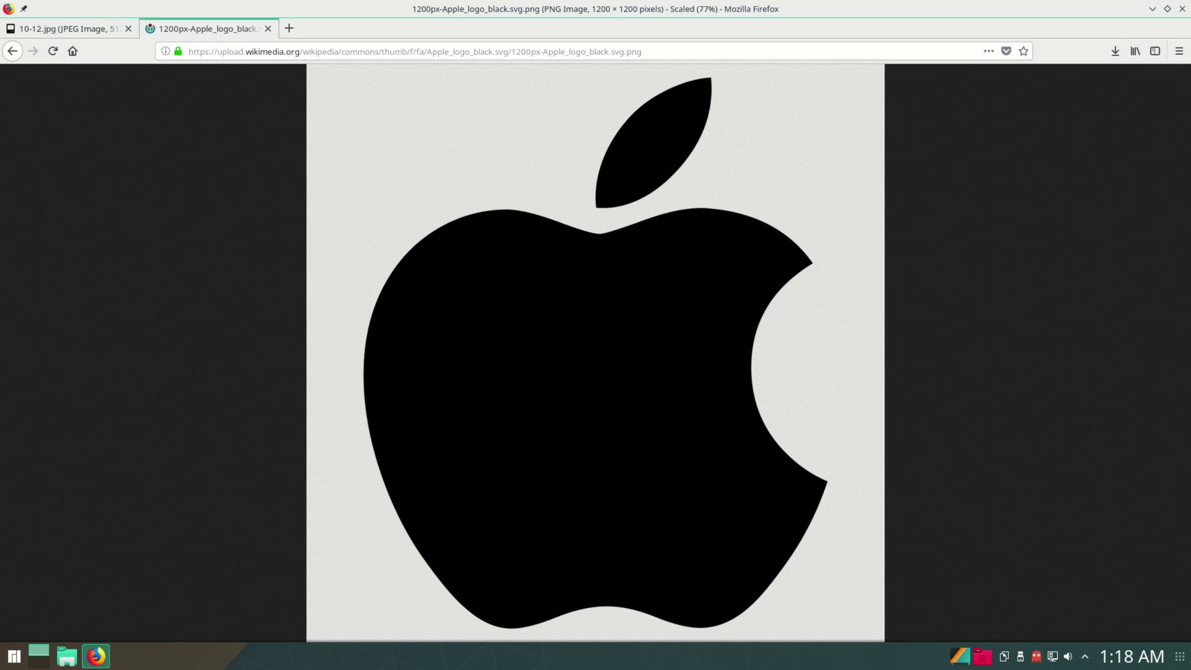
click(1181, 8)
click(714, 357)
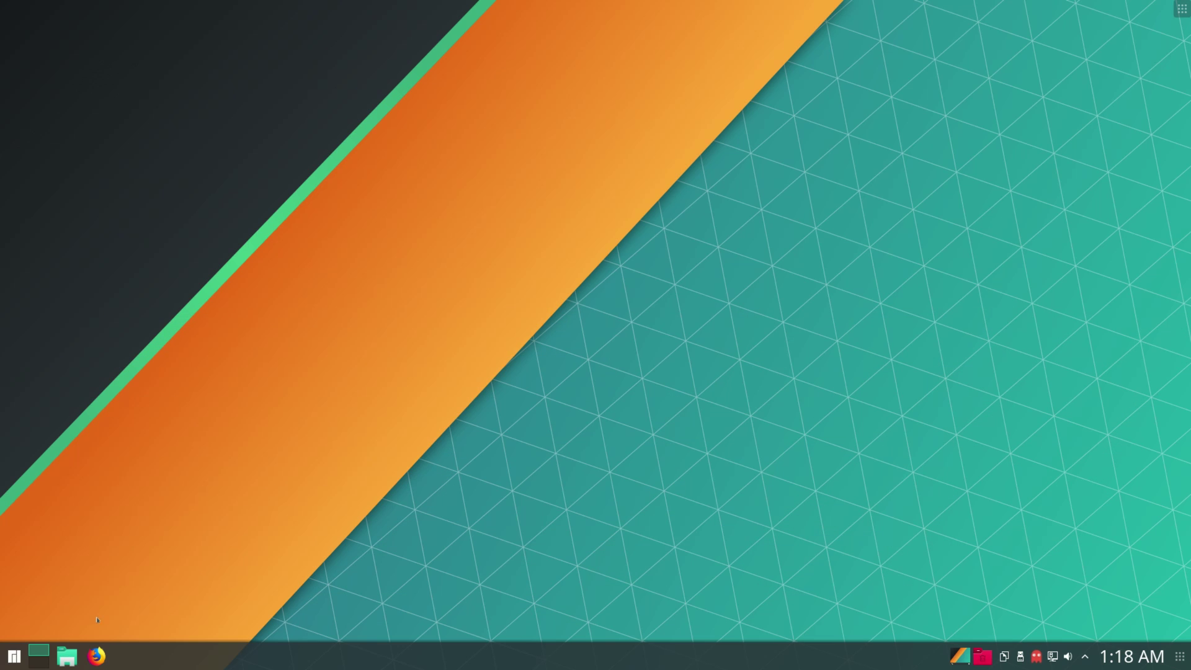
Open the Downloads folder in the Dolphin file manager and check the saved wallpaper and logo images.
key(super+e)
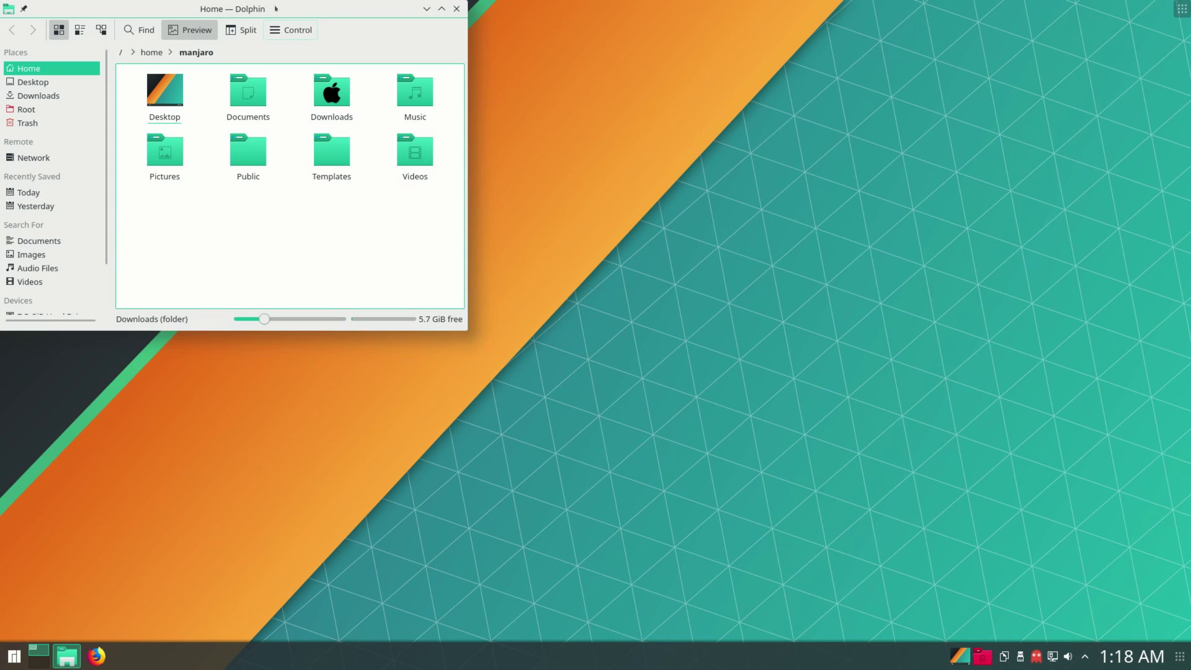
drag(337, 107, 560, 239)
click(560, 239)
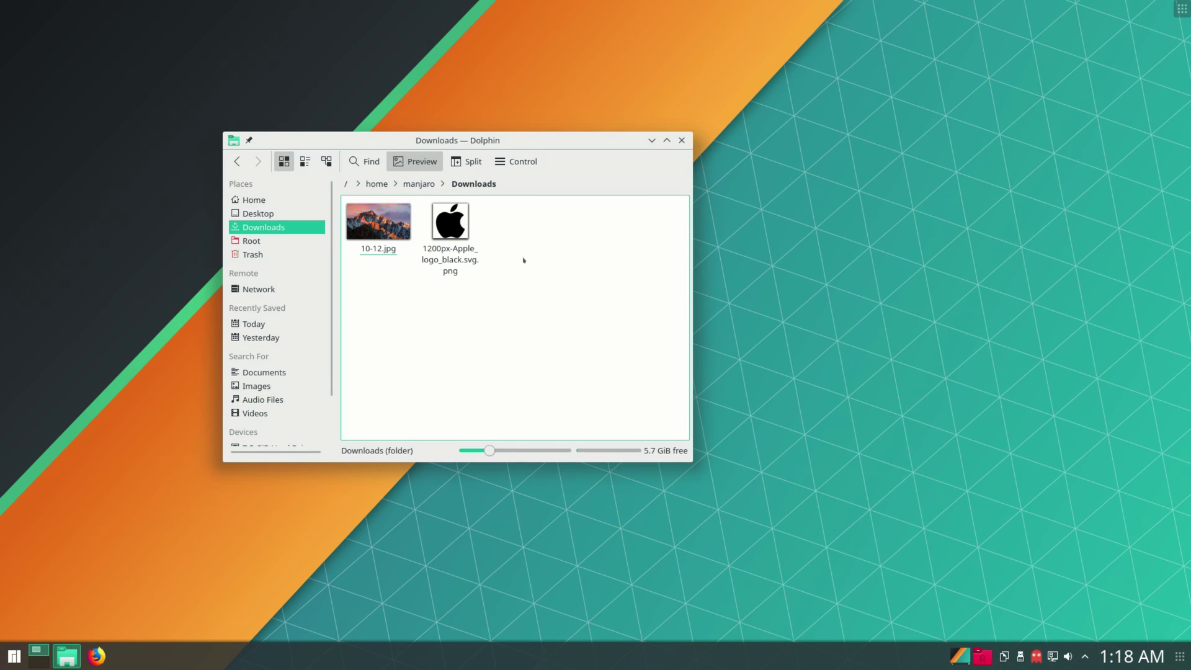
drag(556, 285, 347, 197)
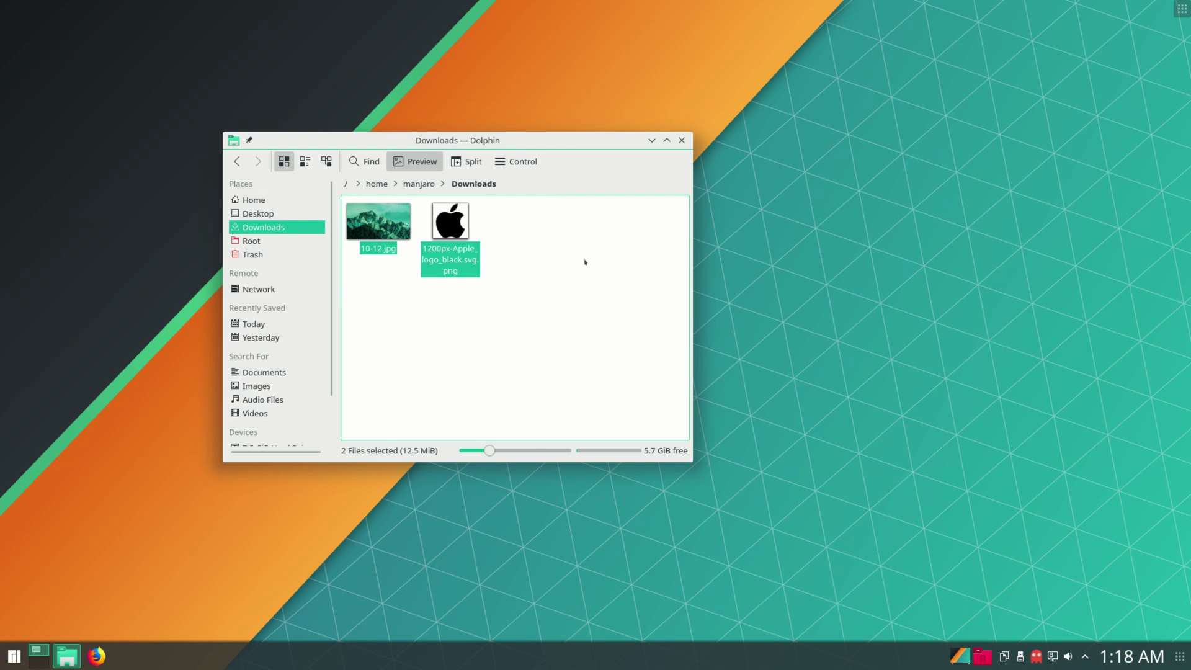
drag(537, 239, 437, 207)
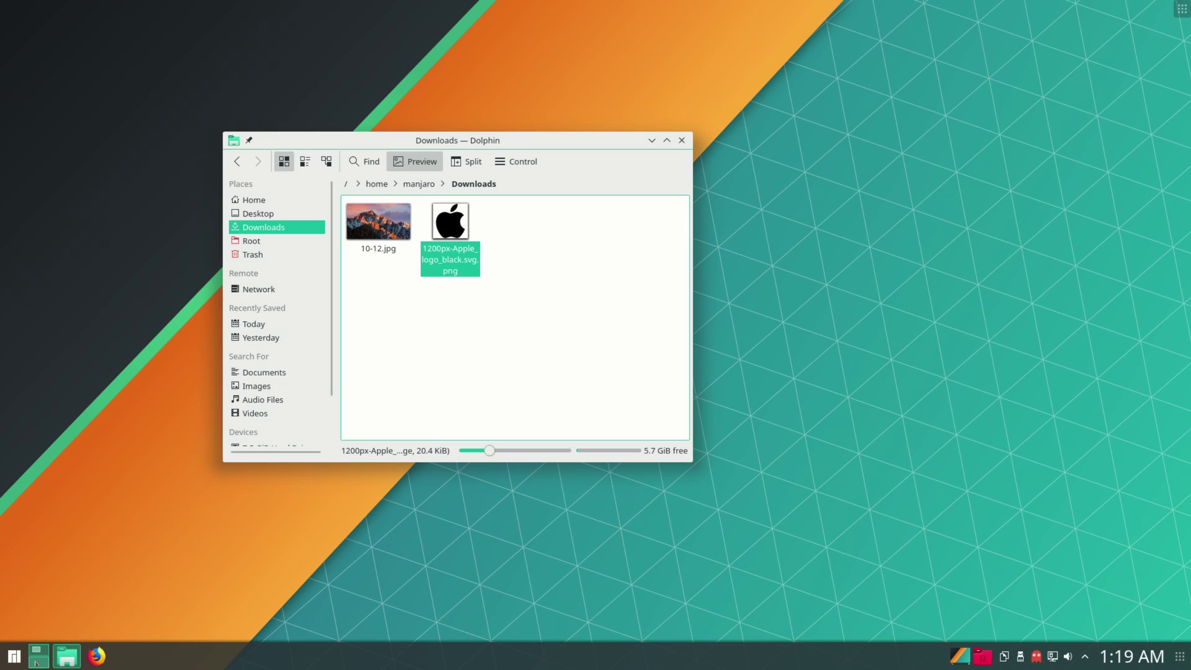
click(610, 293)
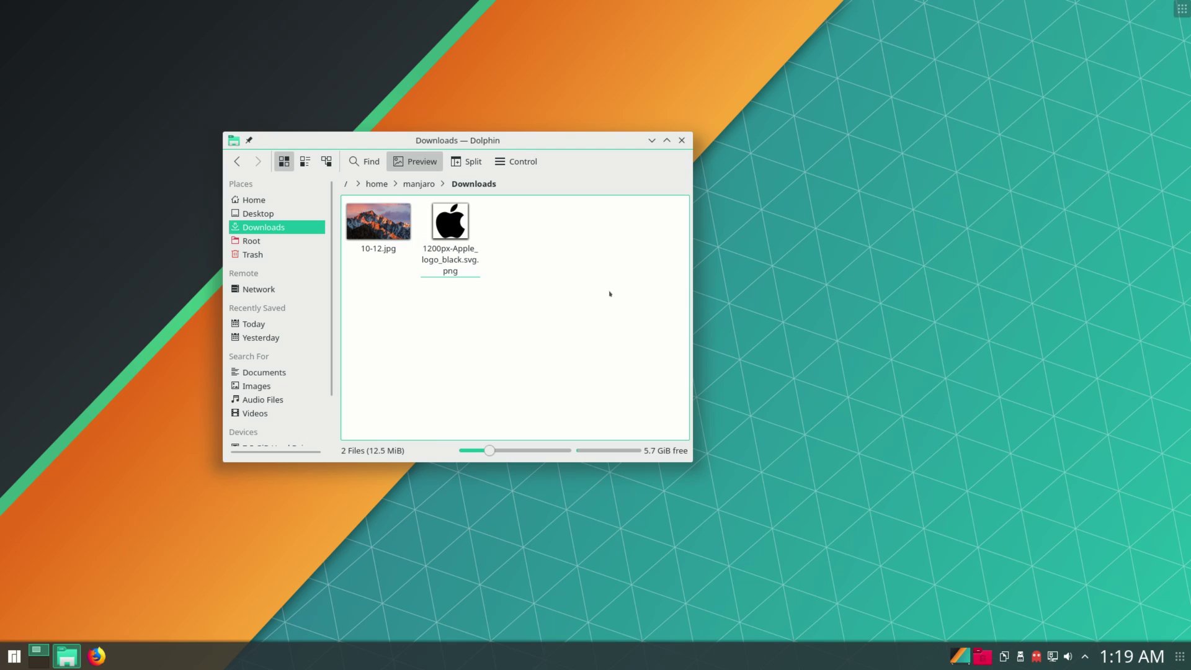
Add 10-12.jpg from Downloads as a new image and set it as the desktop wallpaper.
right_click(825, 307)
click(871, 544)
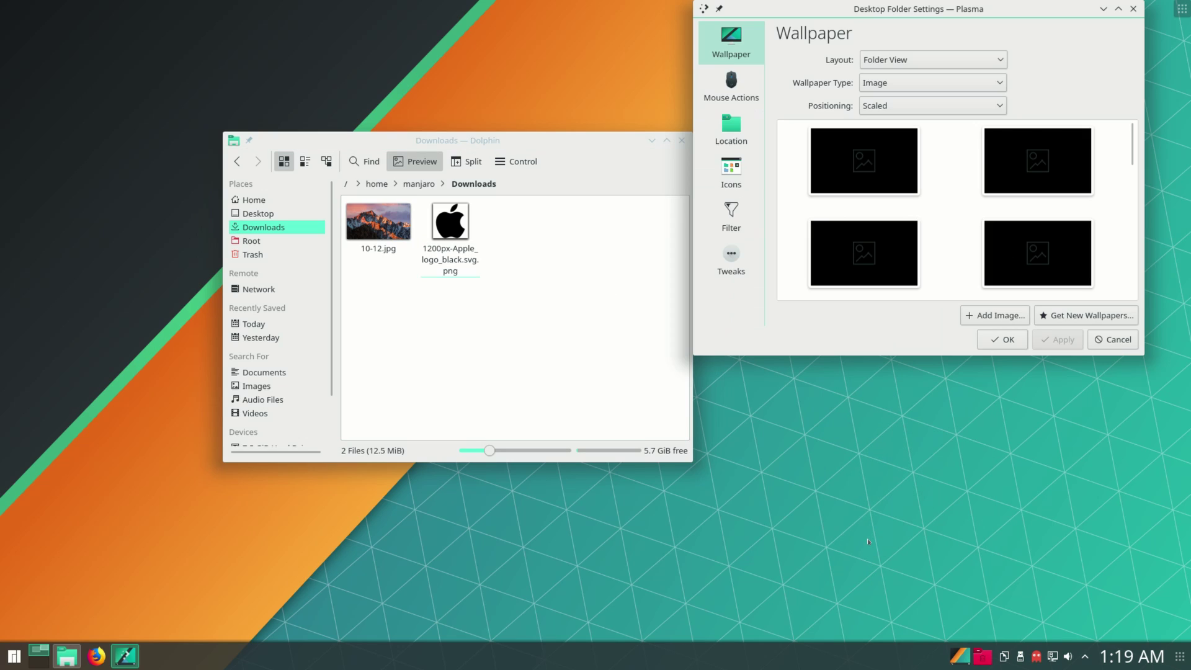
click(1018, 323)
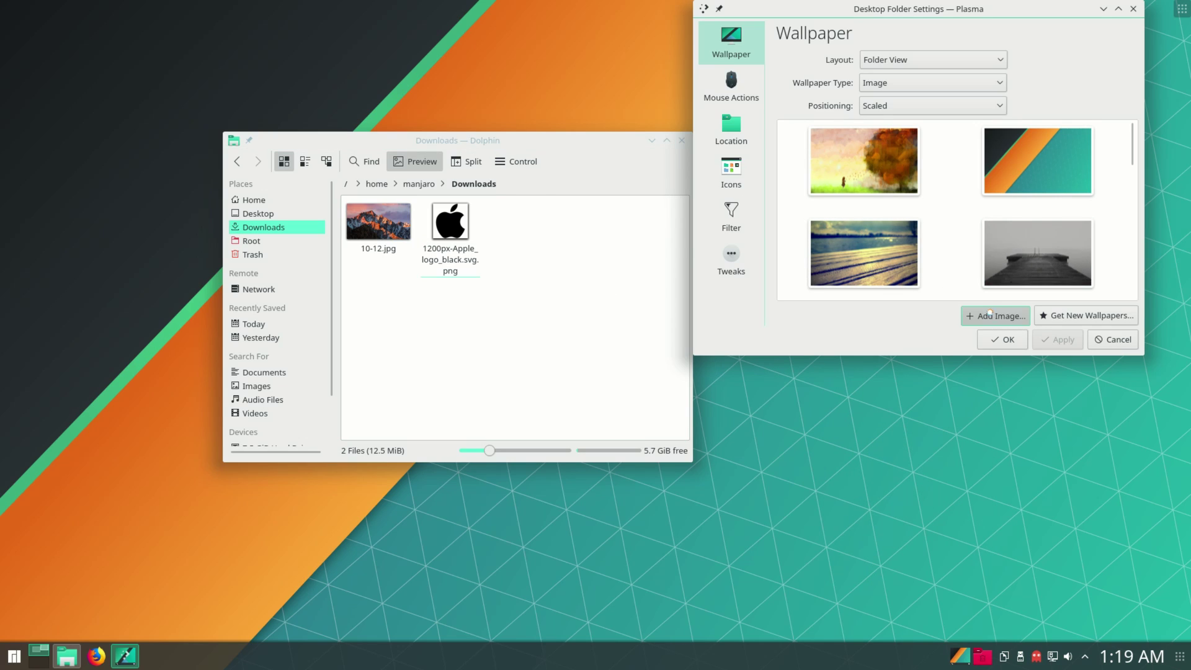
click(425, 211)
click(486, 202)
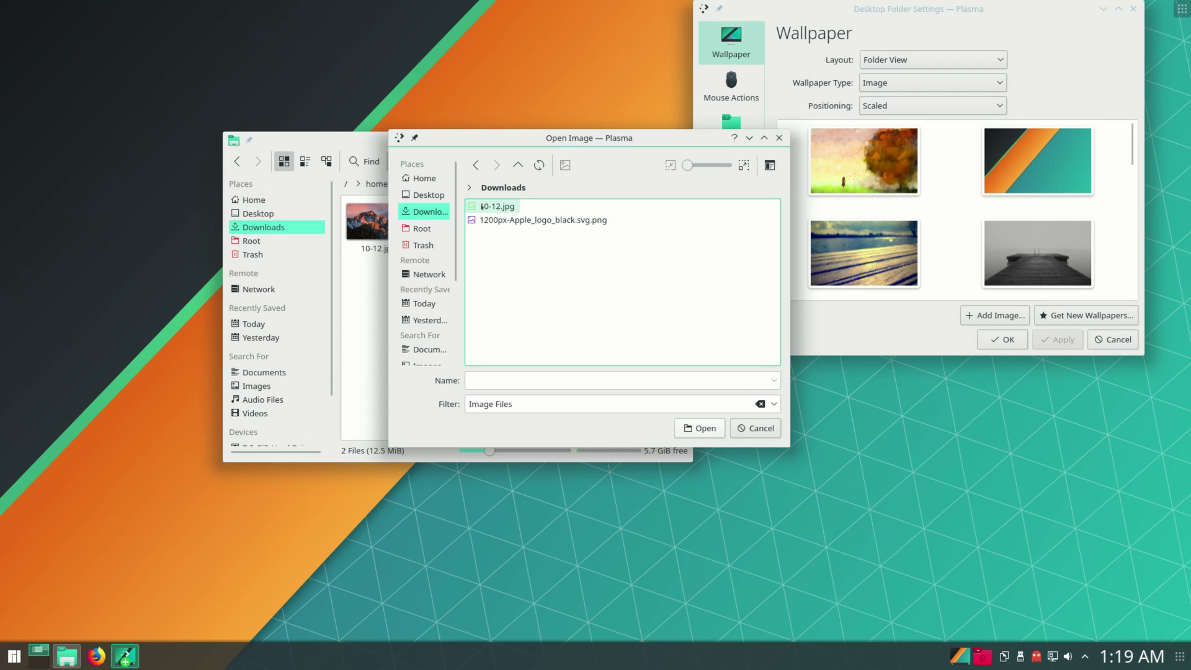
click(1002, 339)
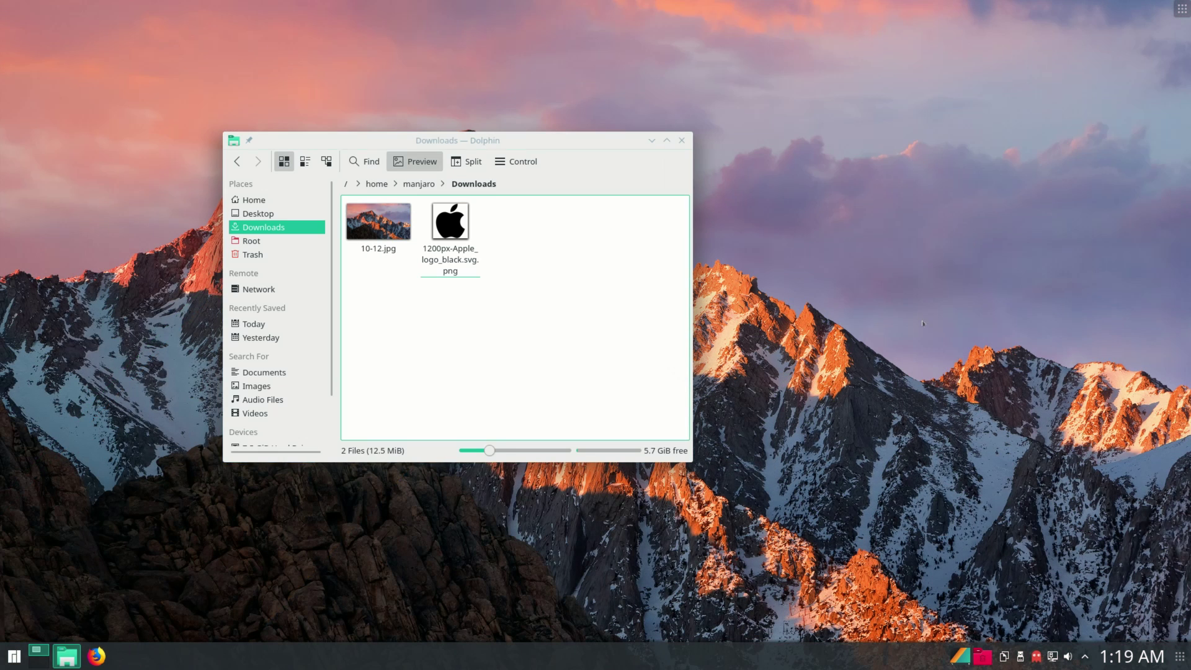
Close the Downloads folder window and dismiss the desktop's context options without choosing any.
drag(501, 142, 856, 176)
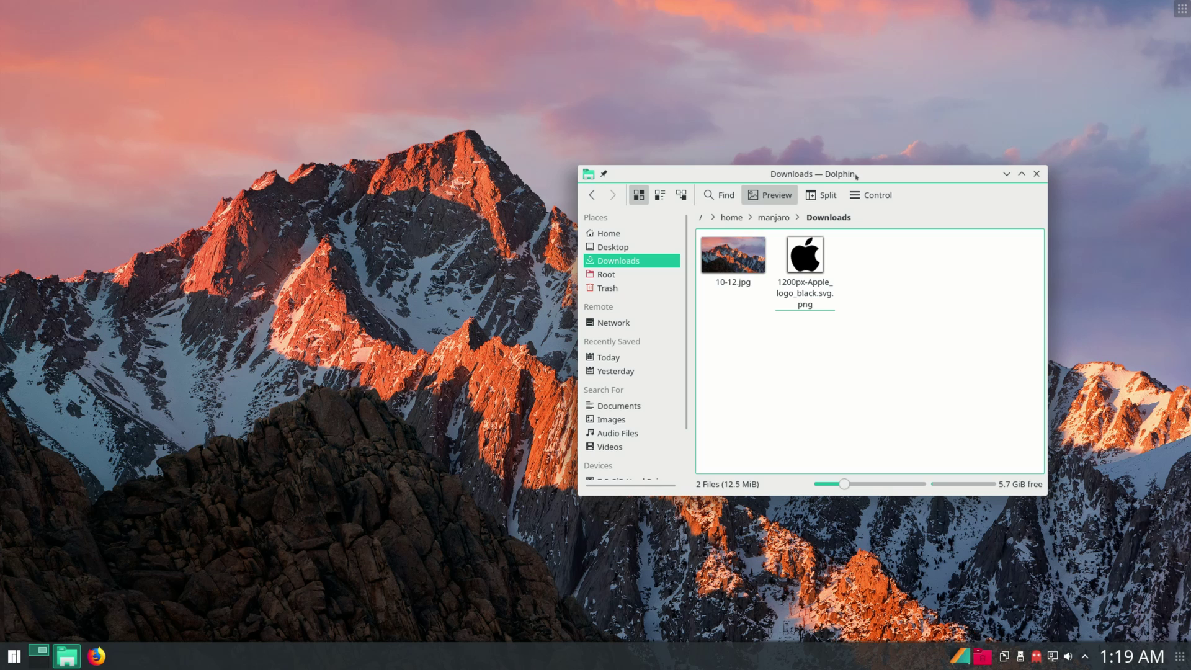
click(1036, 174)
right_click(588, 320)
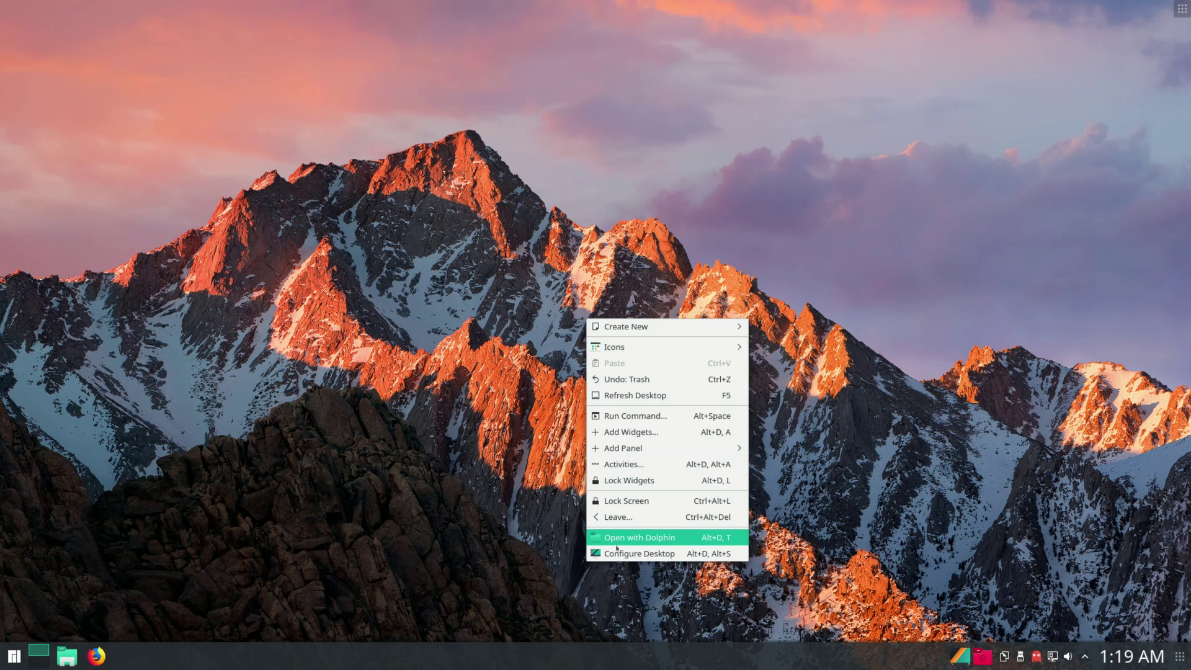
click(958, 583)
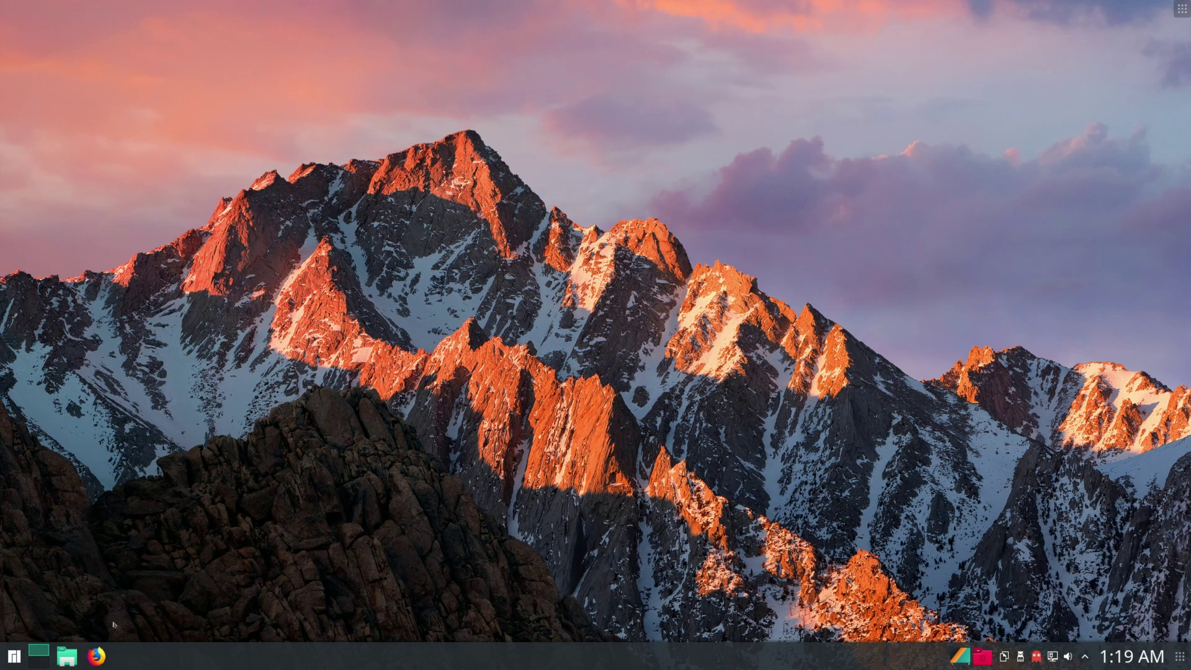
Open System Settings and go to the Desktop Effects page of Desktop Behavior.
click(13, 655)
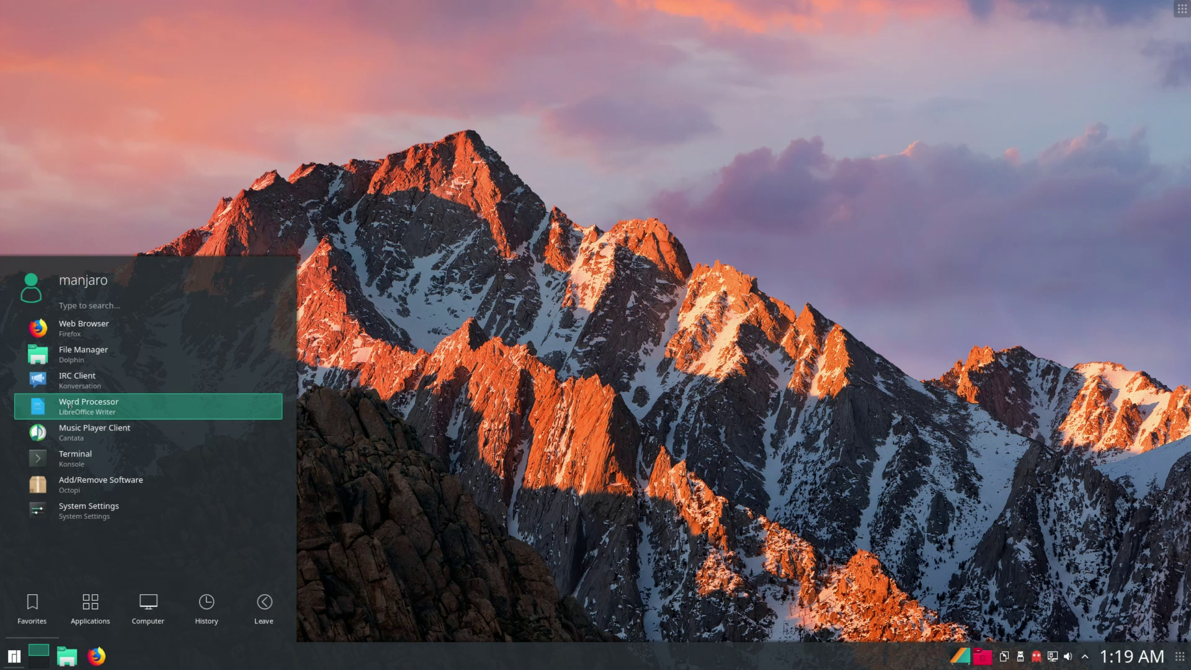
click(101, 517)
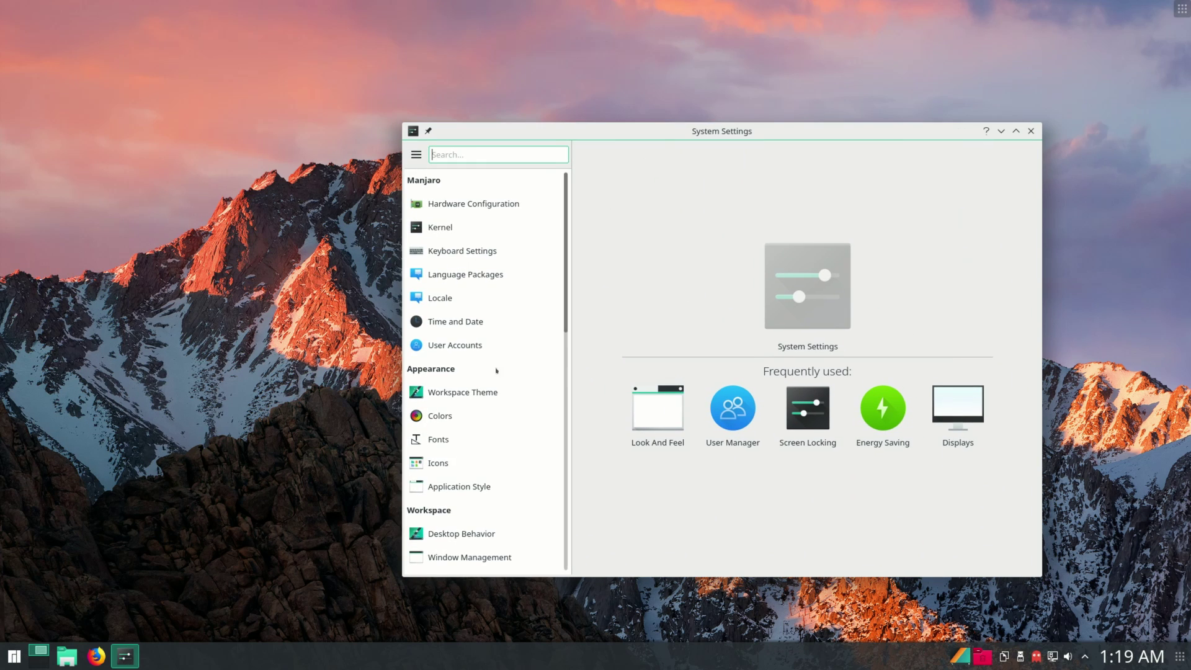
click(479, 532)
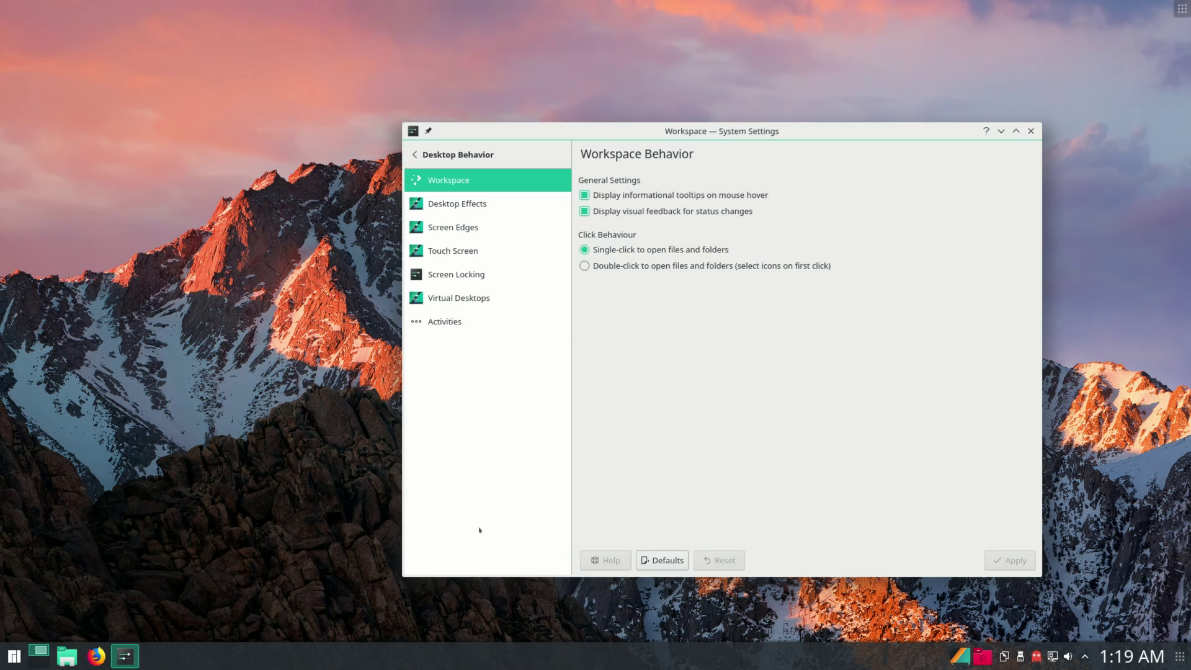
click(416, 155)
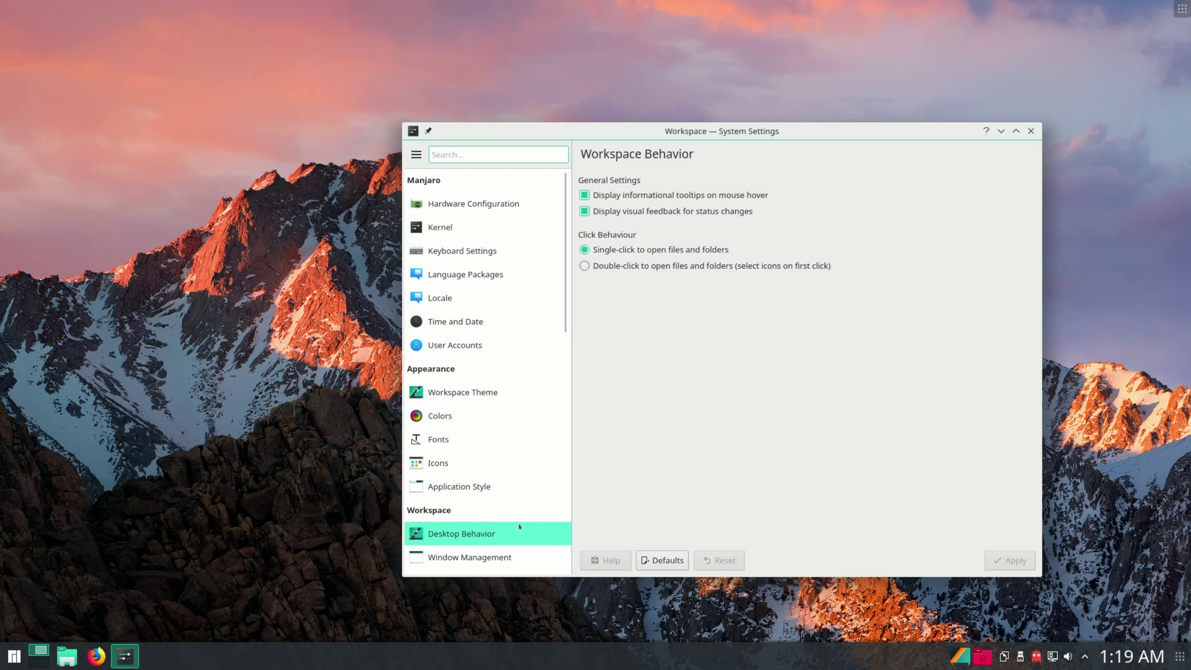
mouse_move(507, 532)
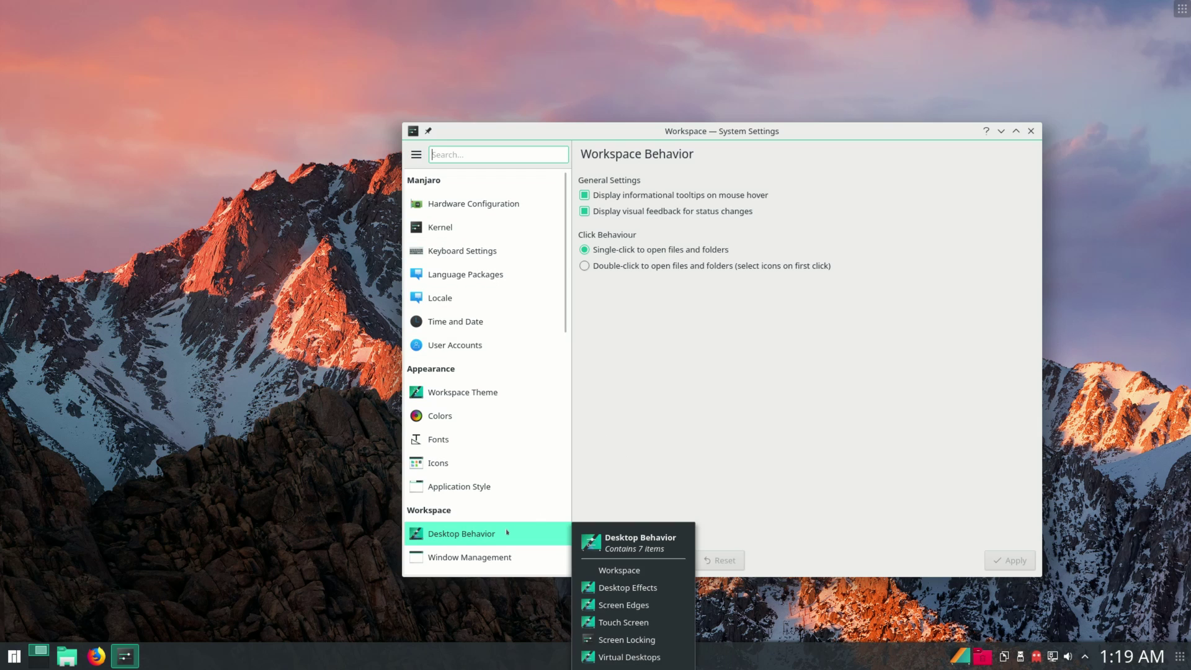
click(447, 540)
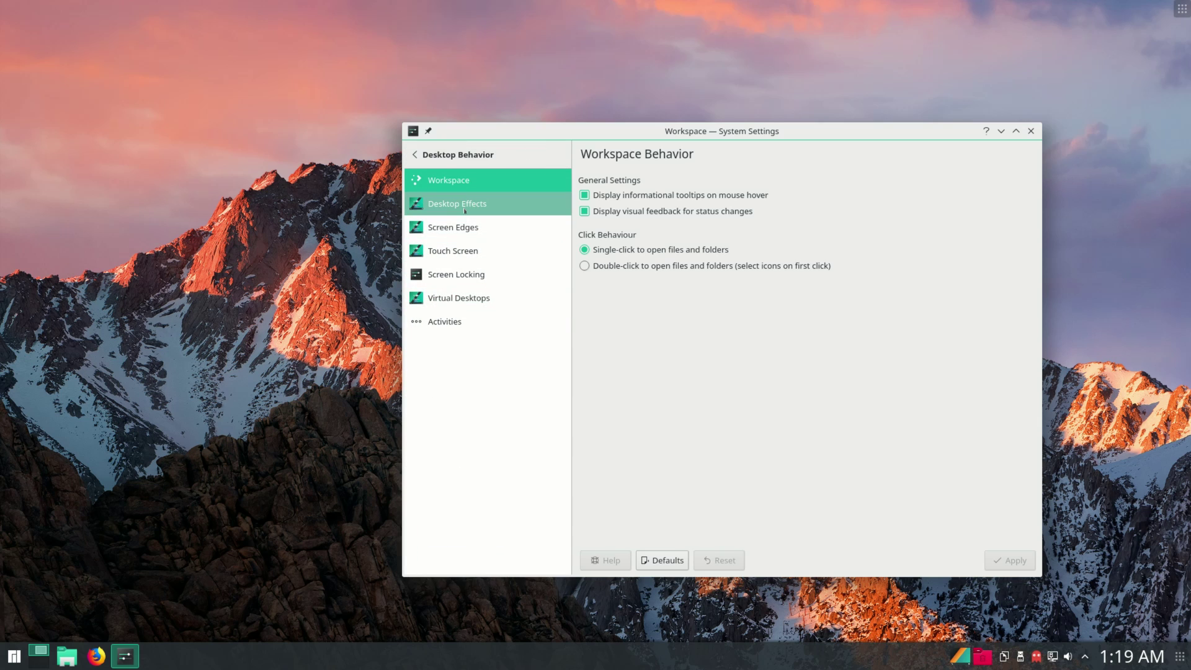
click(465, 206)
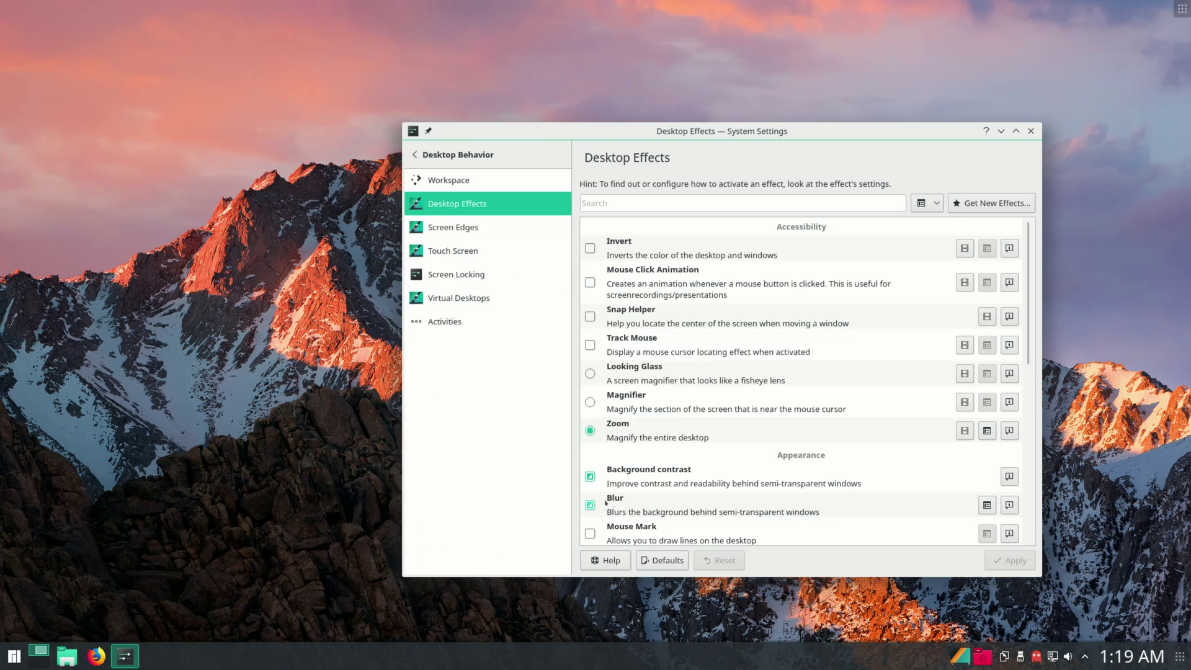
Lower the Blur effect's blur strength to slightly above the middle of its scale and apply it.
click(987, 506)
drag(624, 280, 610, 280)
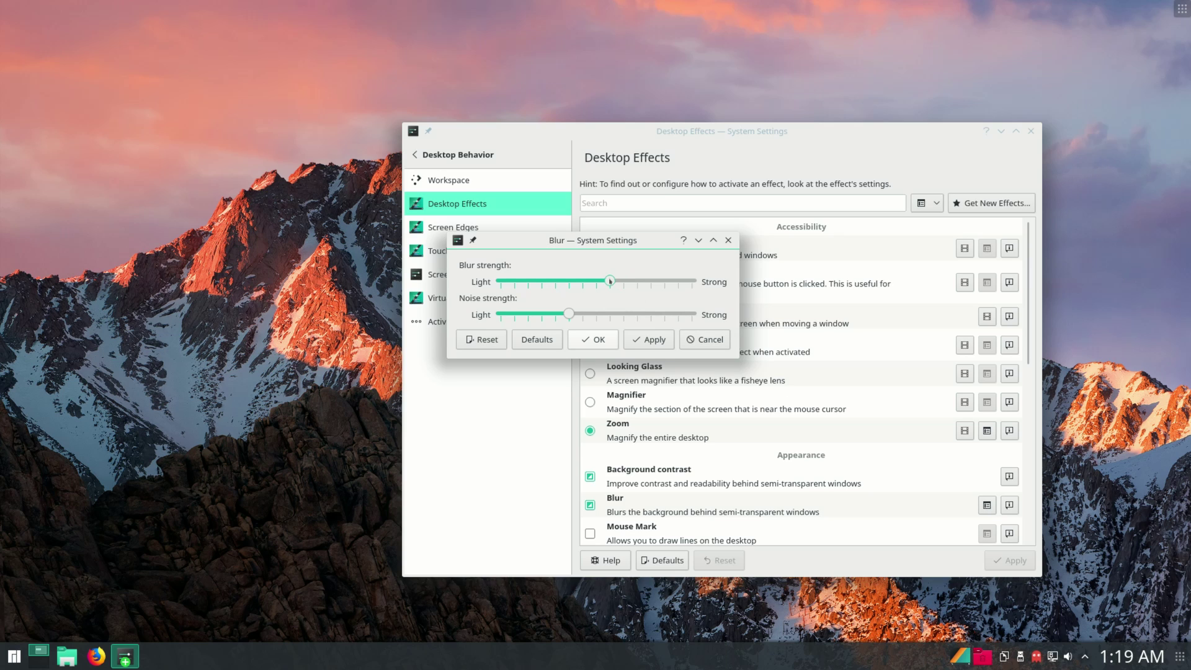
click(644, 339)
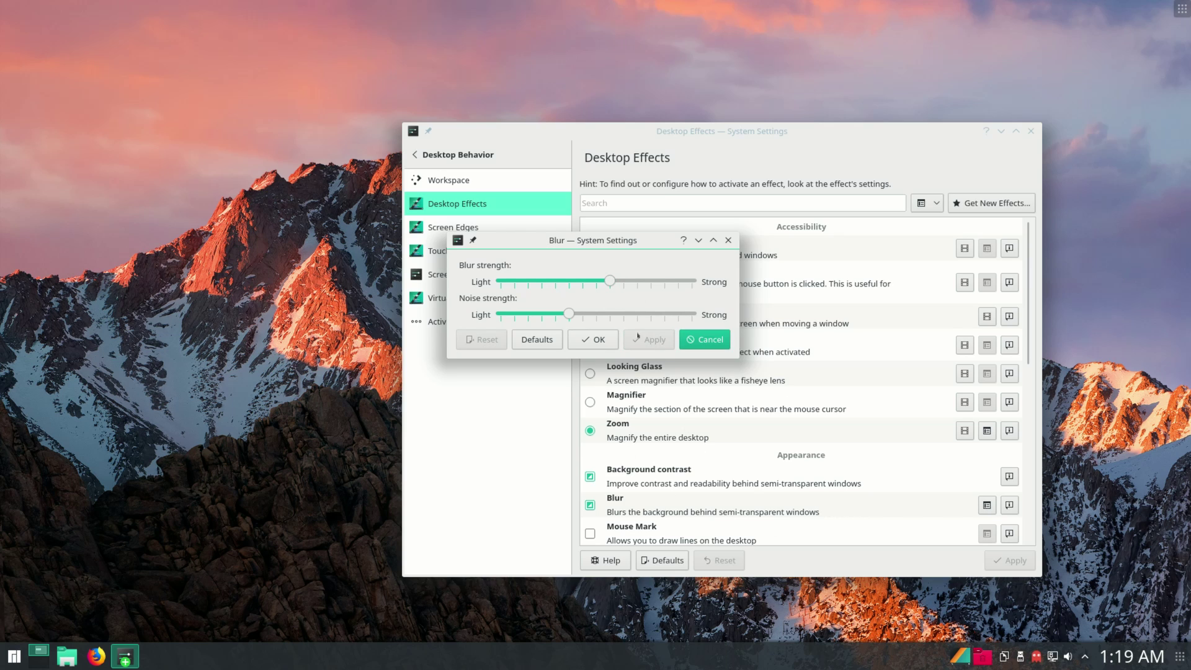
click(601, 344)
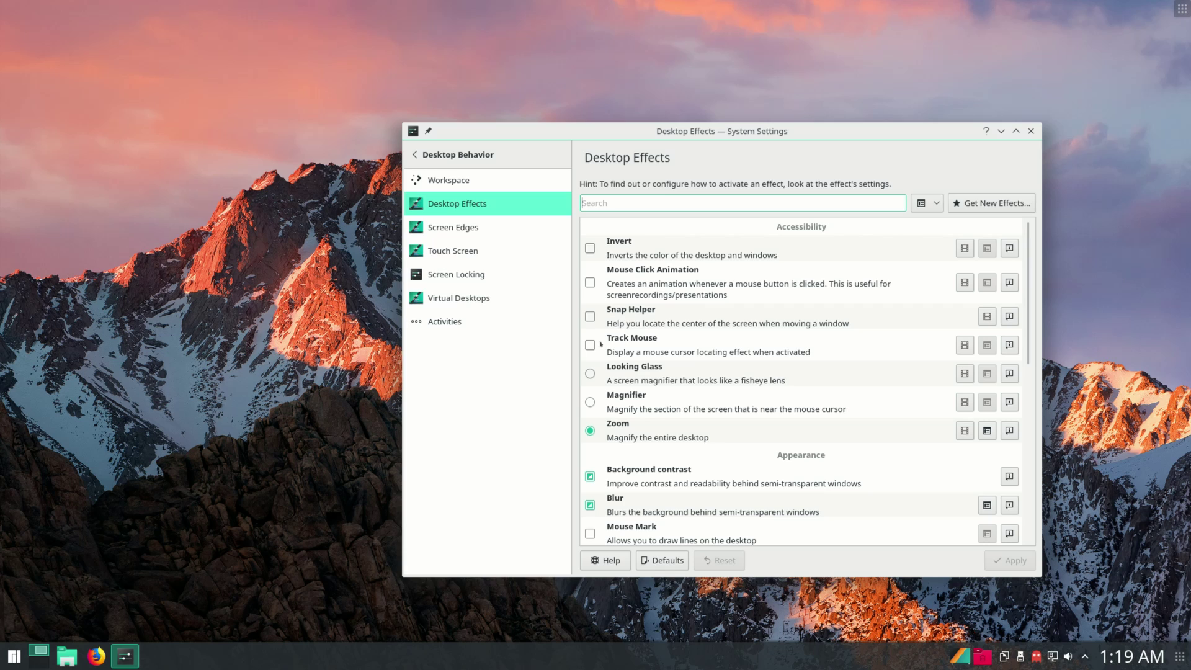
Fully enable the Blur effect in Desktop Effects and apply the change.
right_click(242, 391)
click(527, 476)
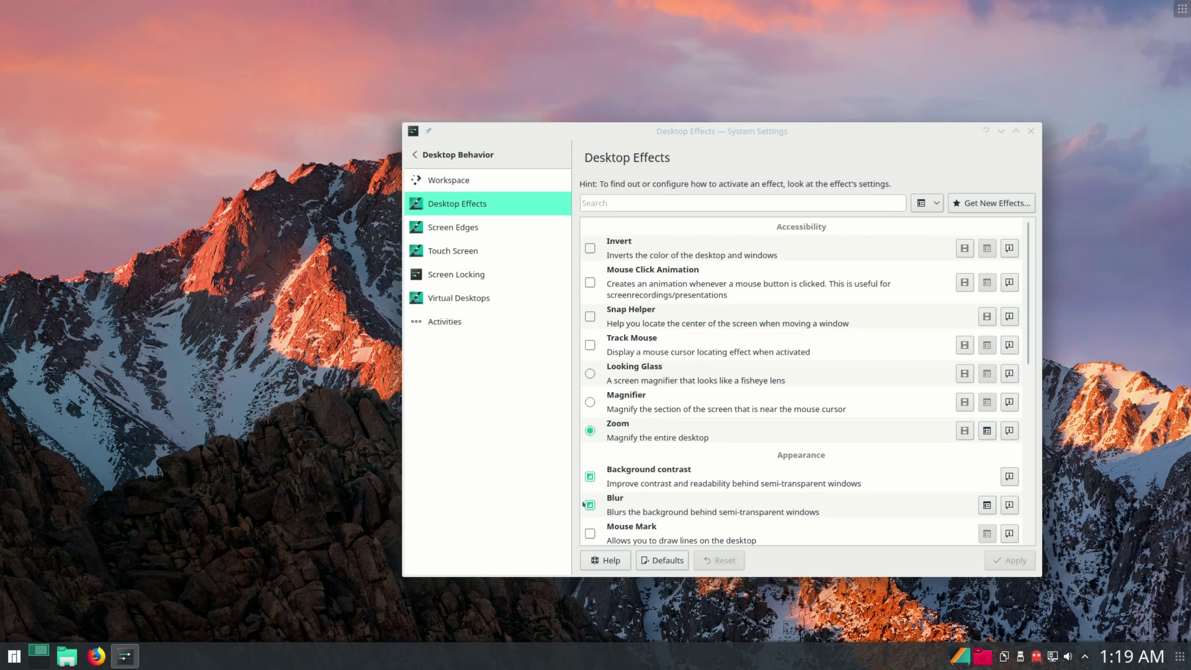
click(590, 505)
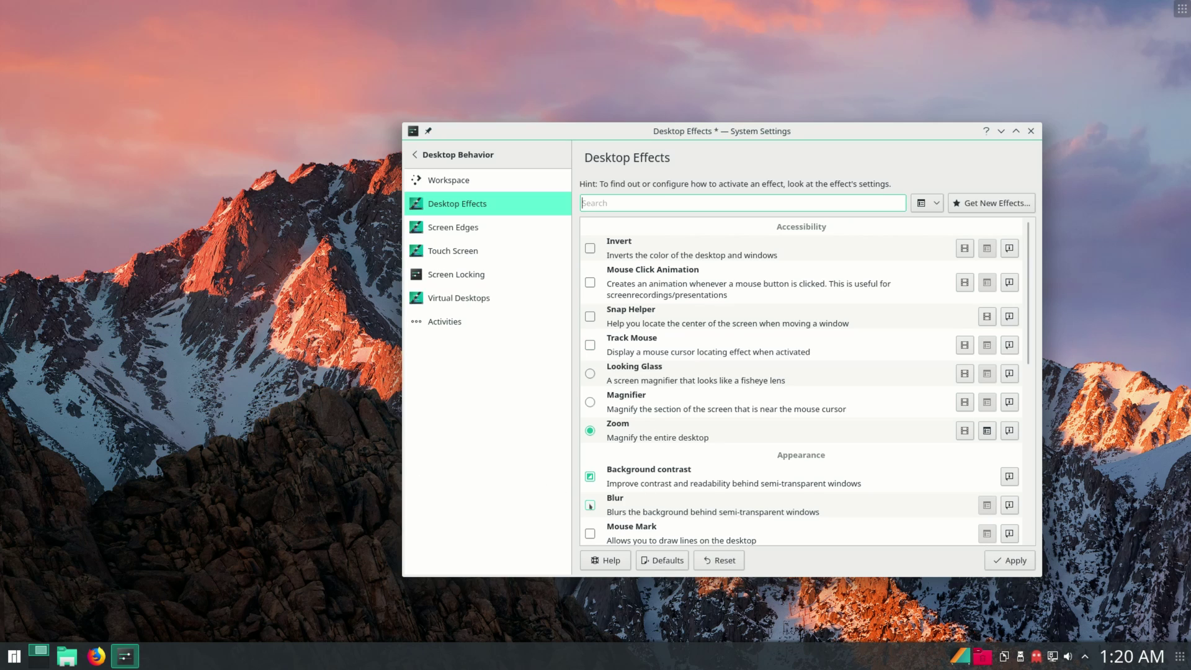
click(988, 560)
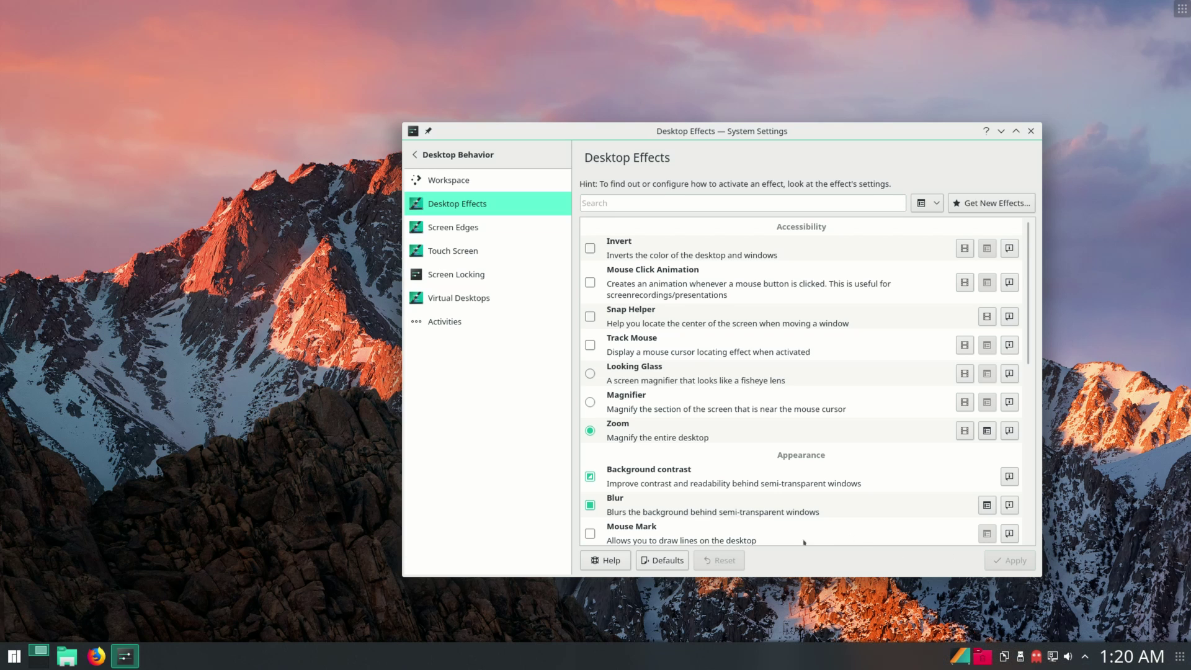
Configure the Breeze widget style in Application Style, setting its menu transparency slightly past the middle toward opaque, and accept it.
drag(574, 131, 545, 135)
click(421, 189)
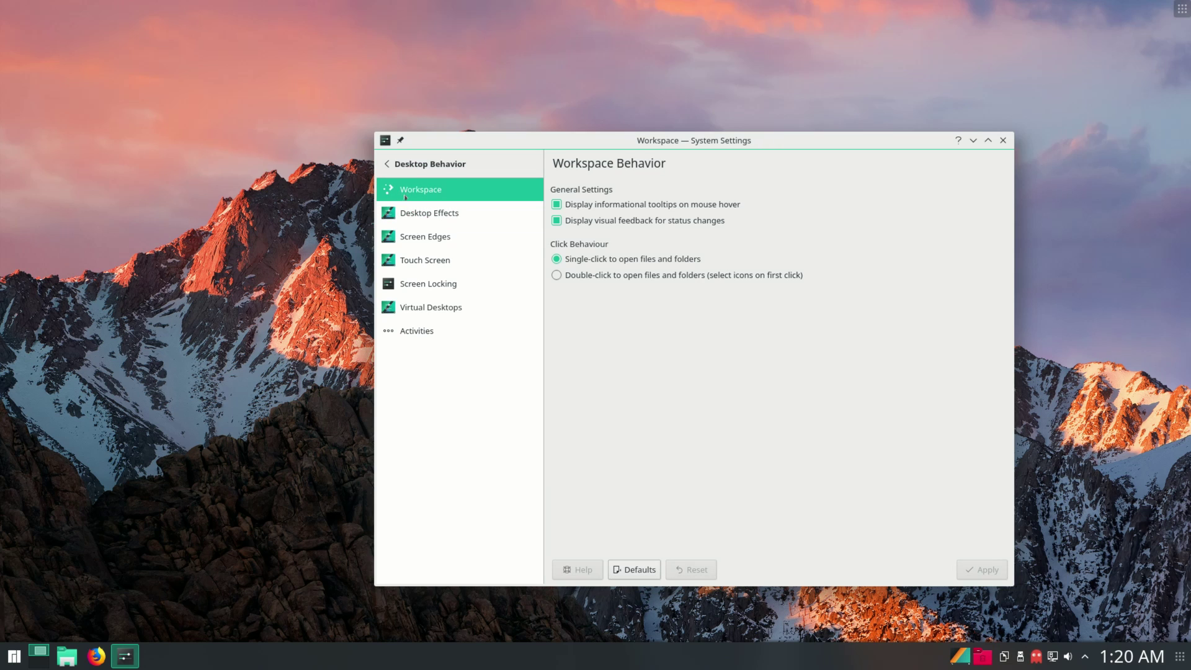
click(397, 170)
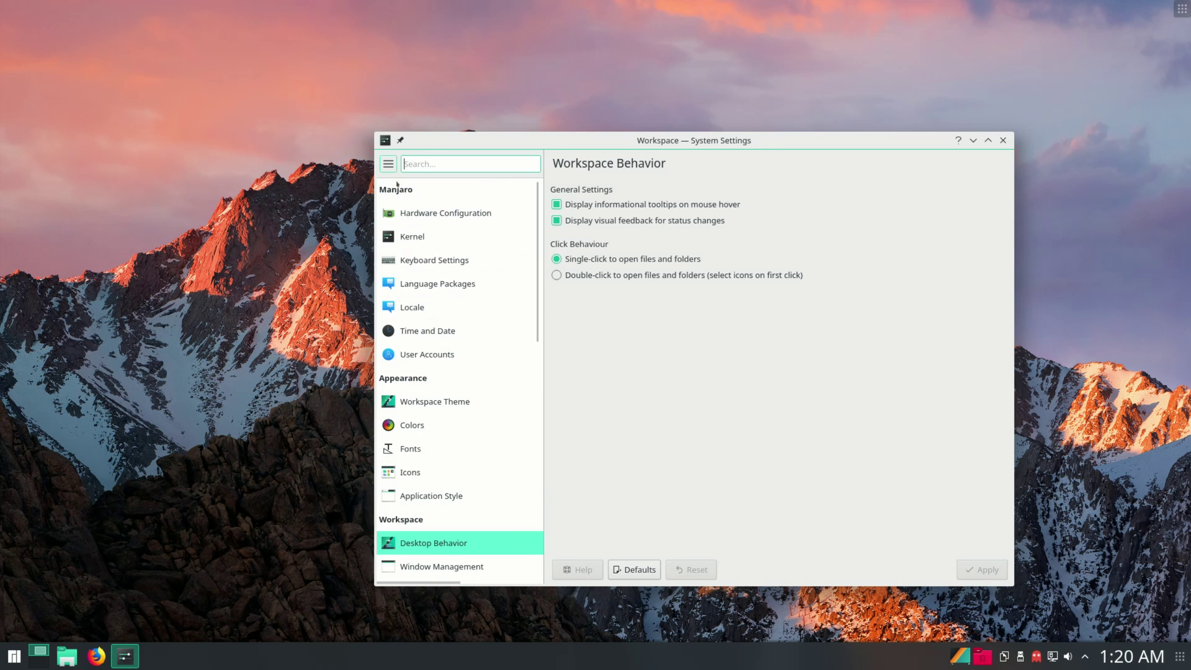
click(463, 500)
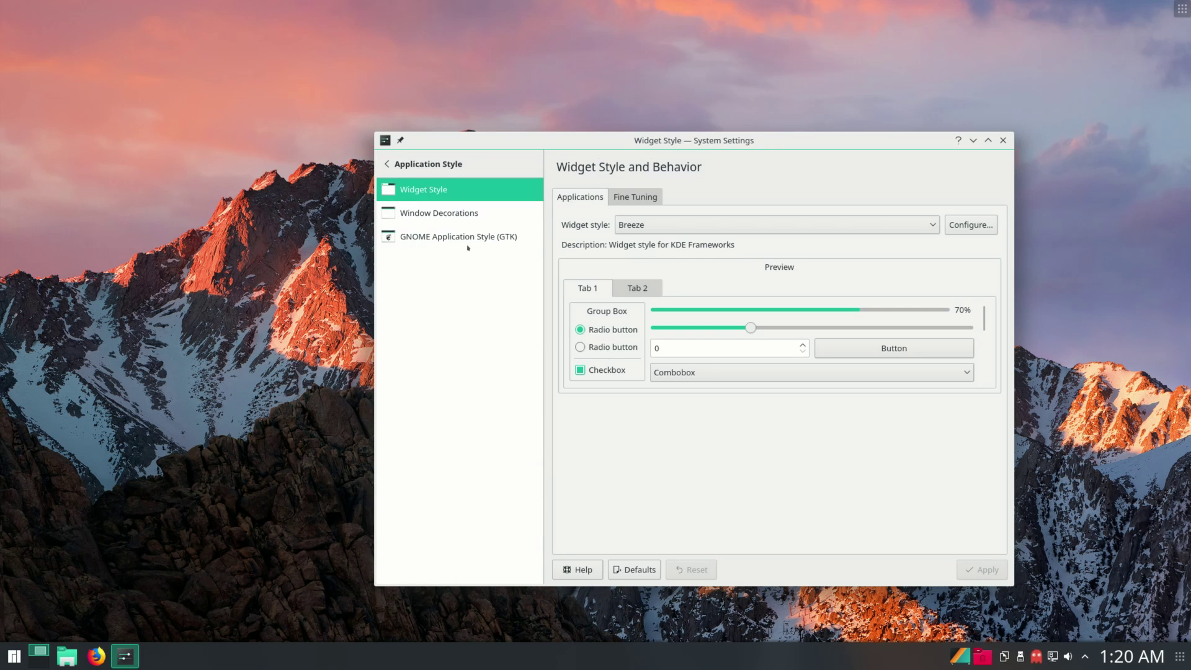
click(969, 225)
click(750, 251)
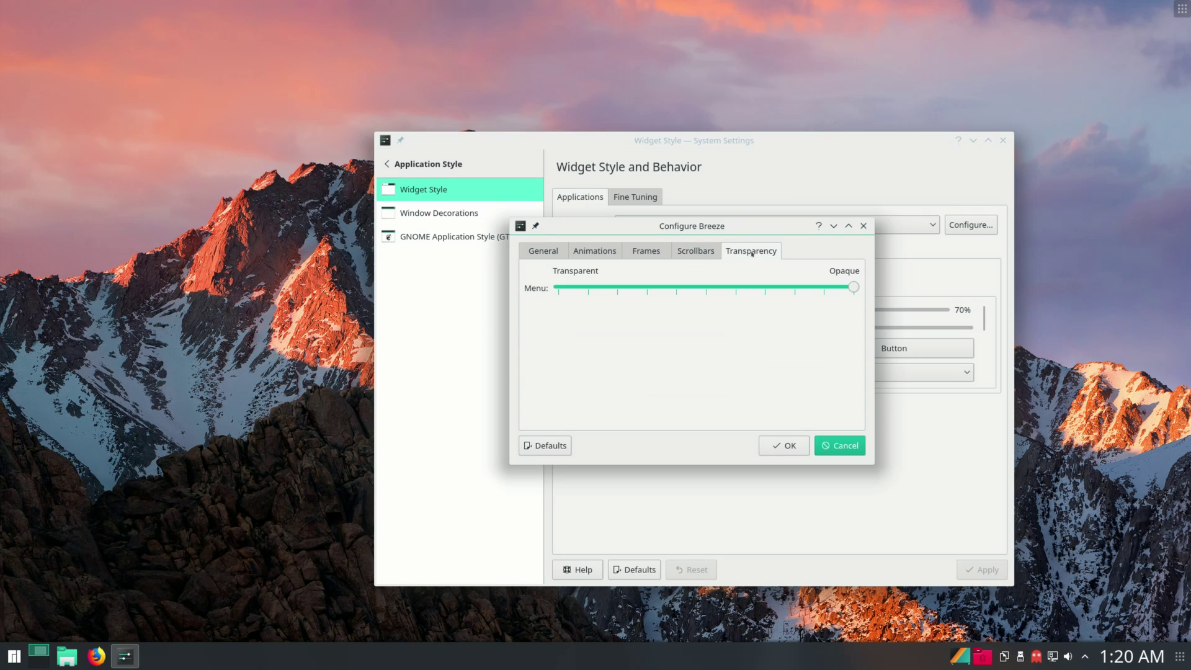
click(739, 288)
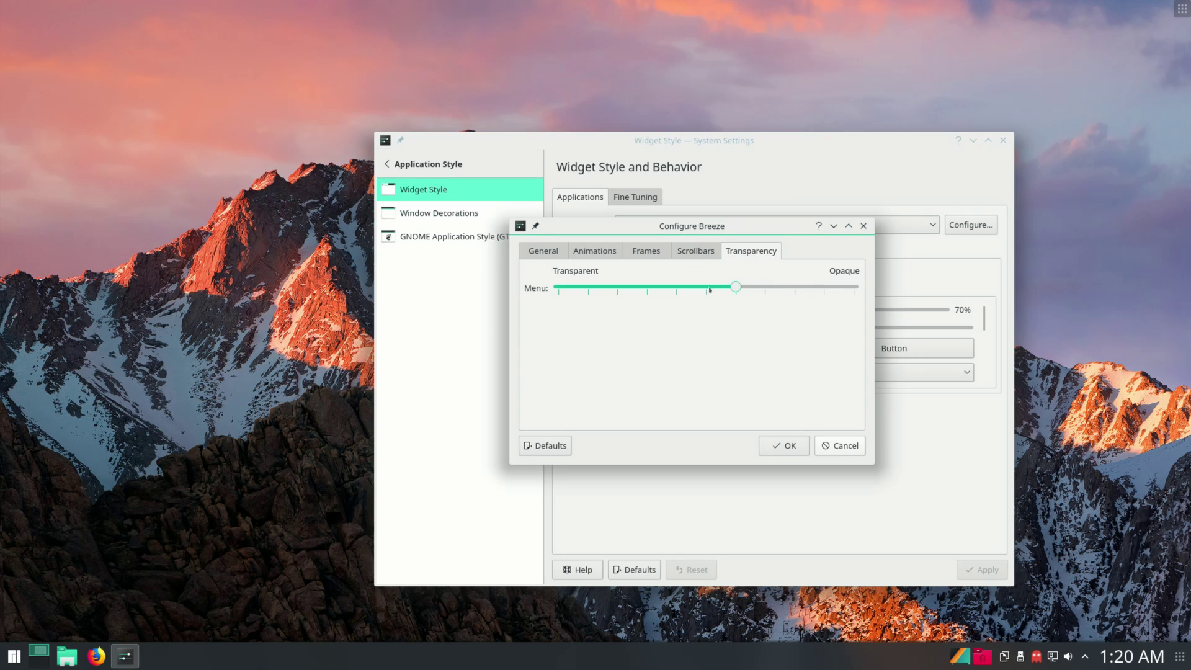
click(793, 446)
Examine the transparency of the desktop's context menu against the wallpaper.
right_click(274, 327)
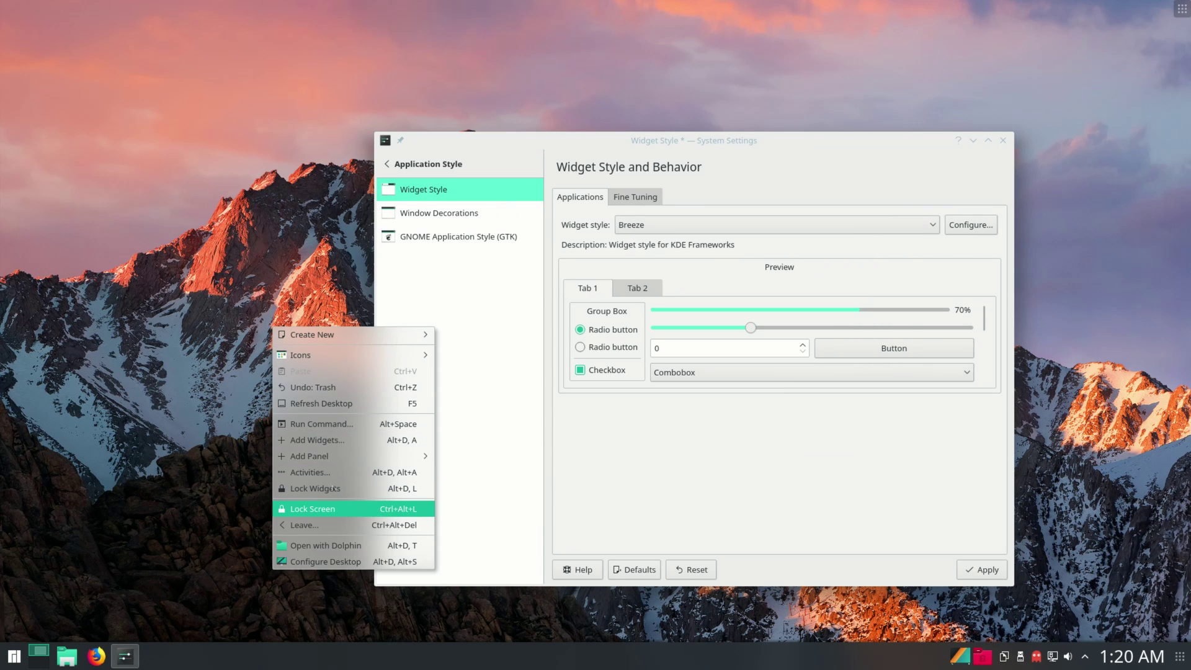
click(192, 354)
right_click(153, 273)
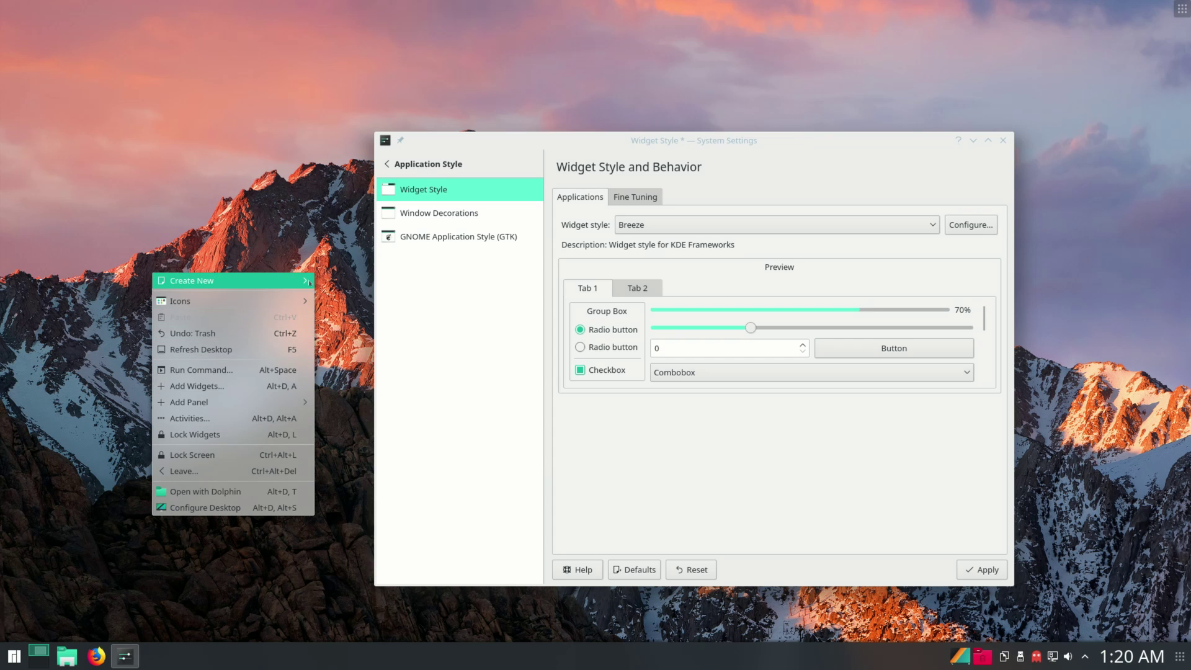
click(442, 160)
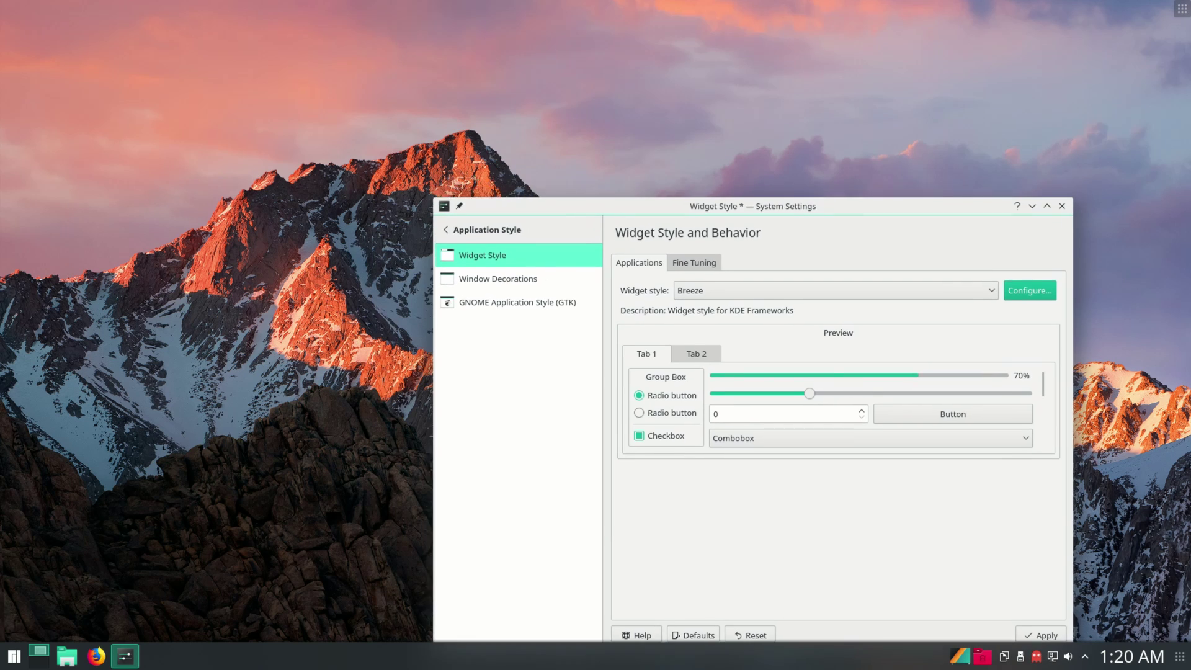
Settle the pending widget style changes and open the Desktop Theme page of Workspace Theme.
click(423, 194)
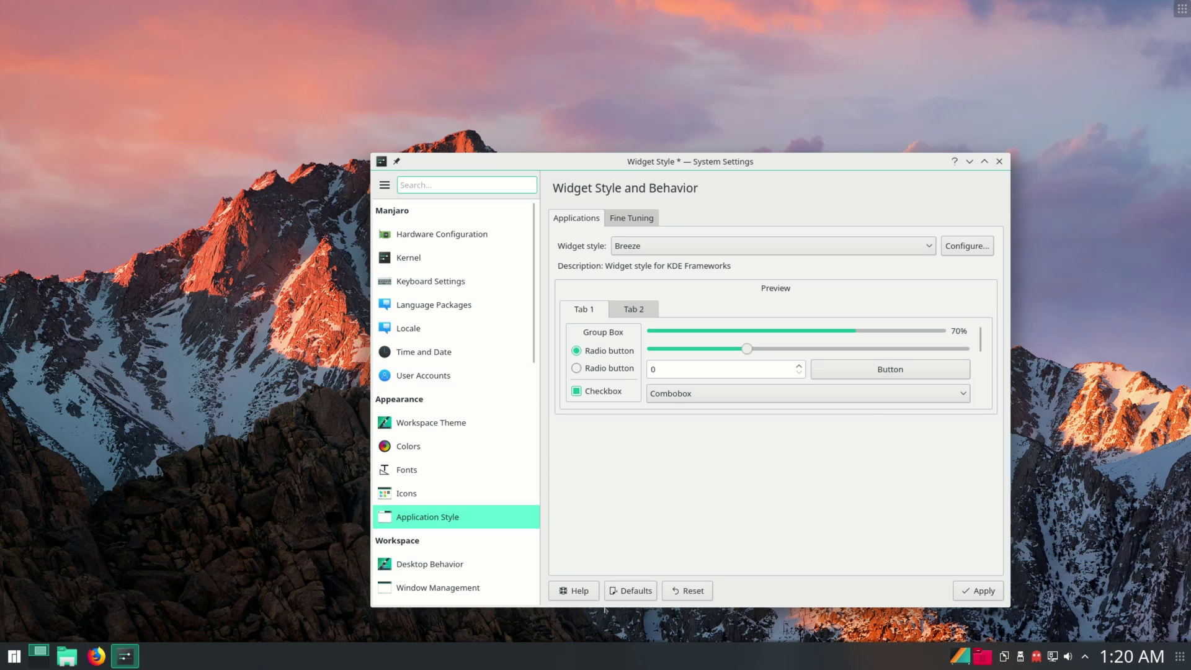
click(434, 423)
click(676, 394)
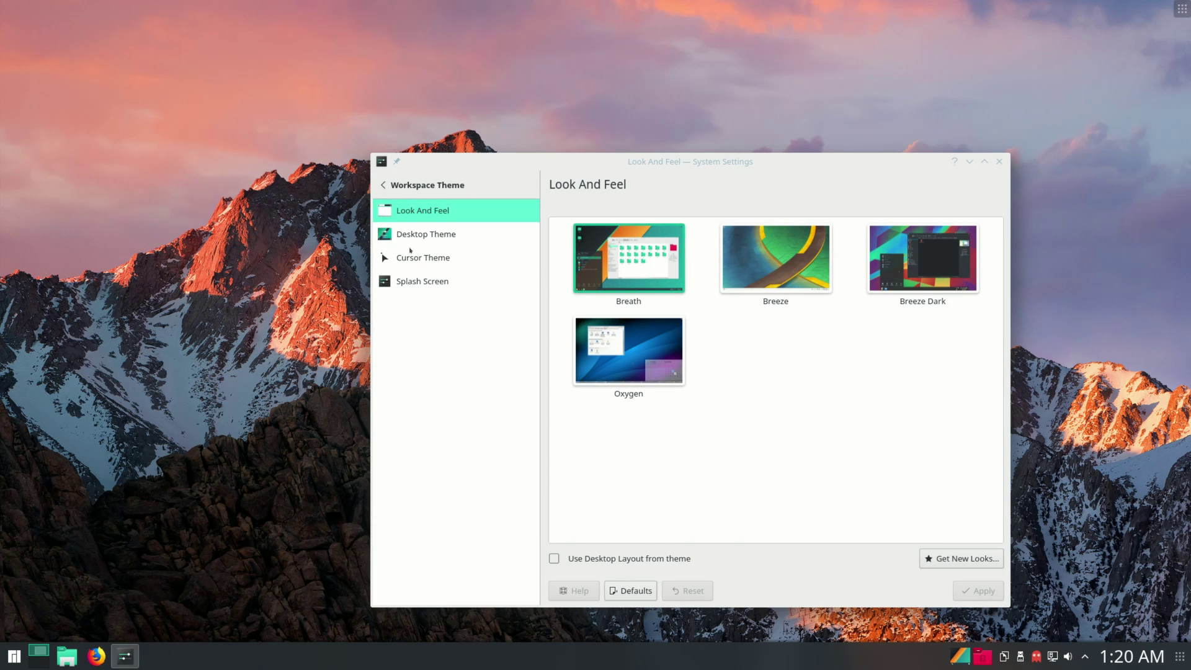
click(407, 236)
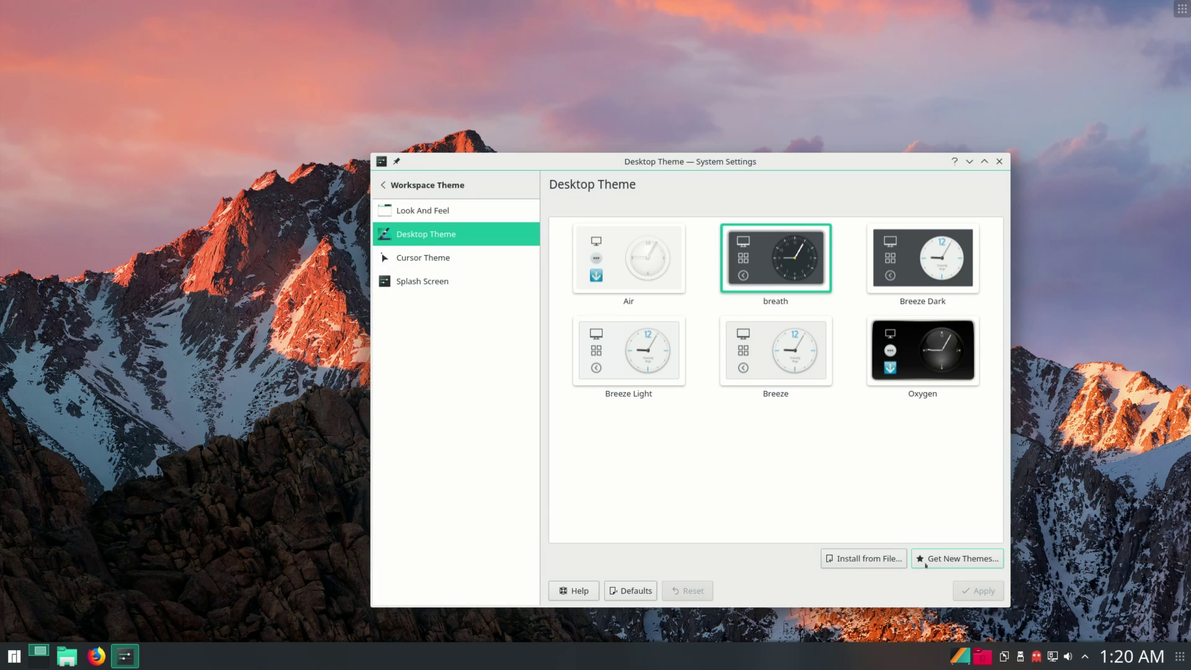
Search the downloadable desktop themes for "mac", install Macbreeze Shadowless, and close the add-on installer.
click(946, 561)
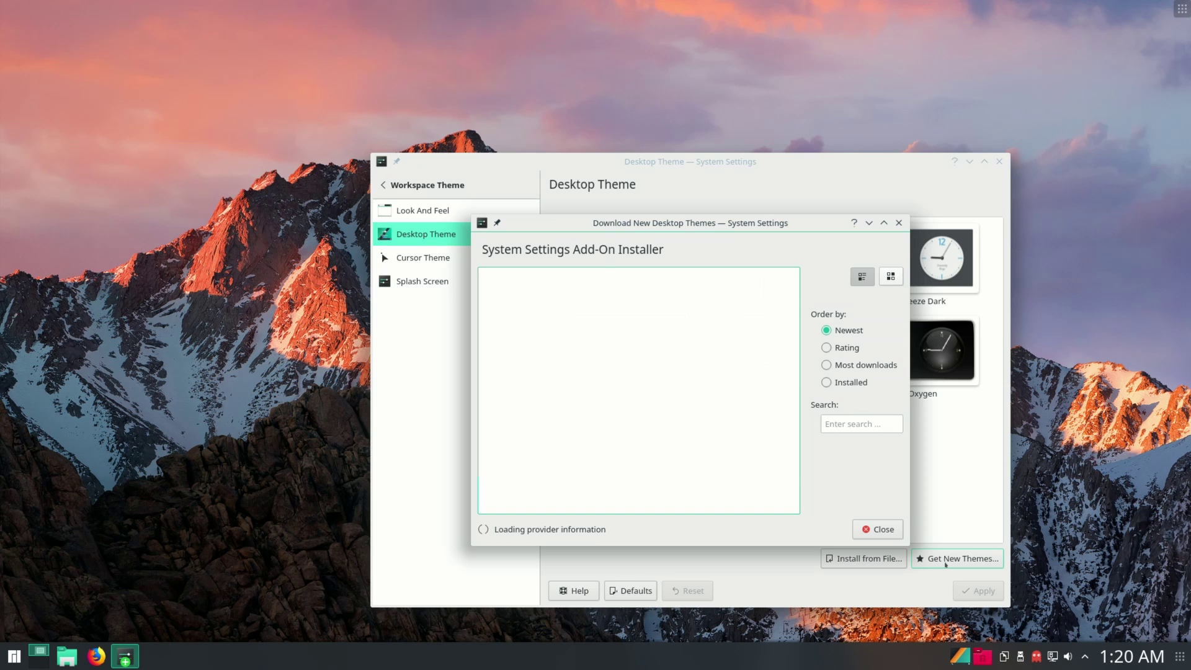
click(861, 424)
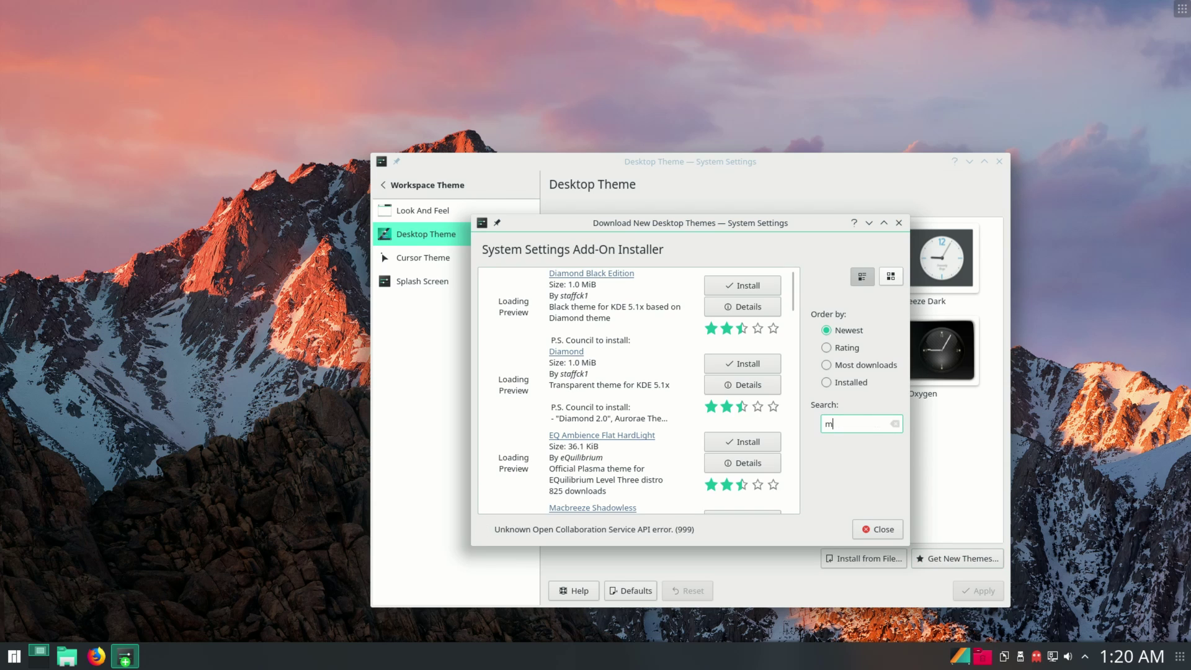
text(mac)
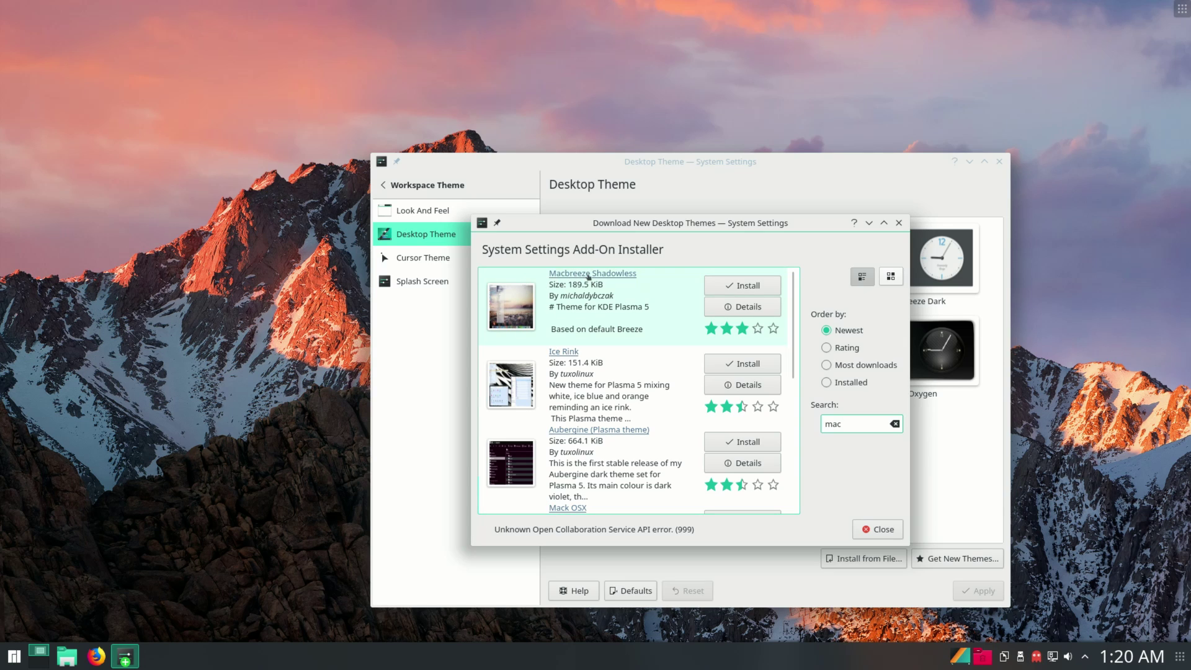
click(743, 285)
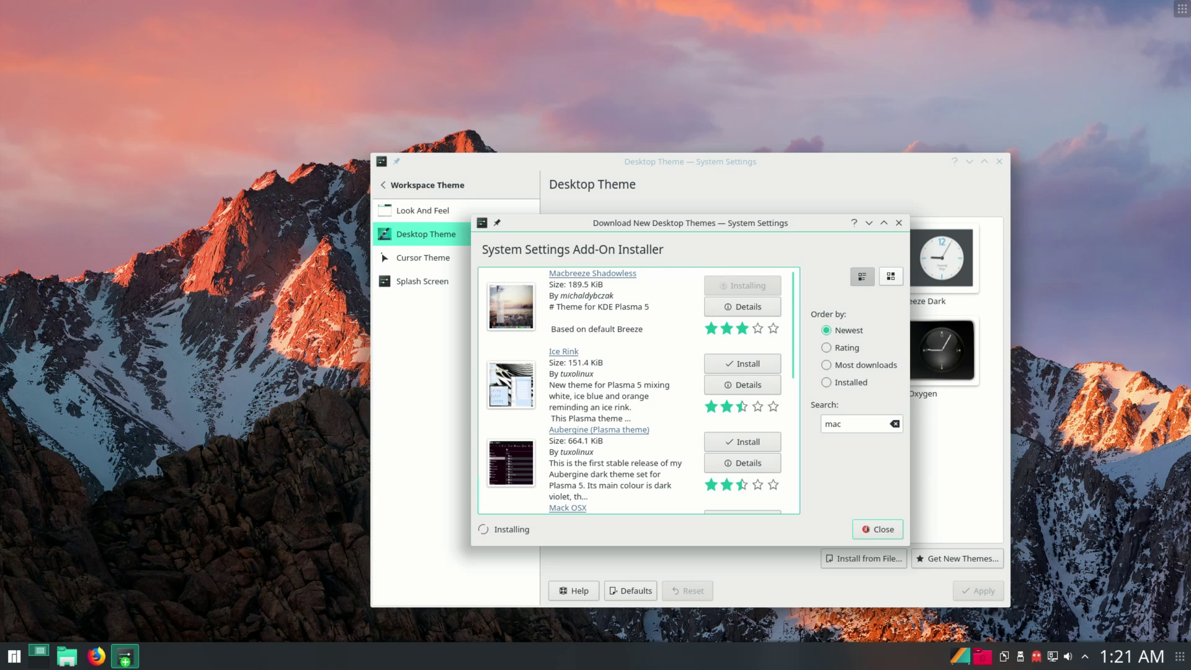
click(877, 529)
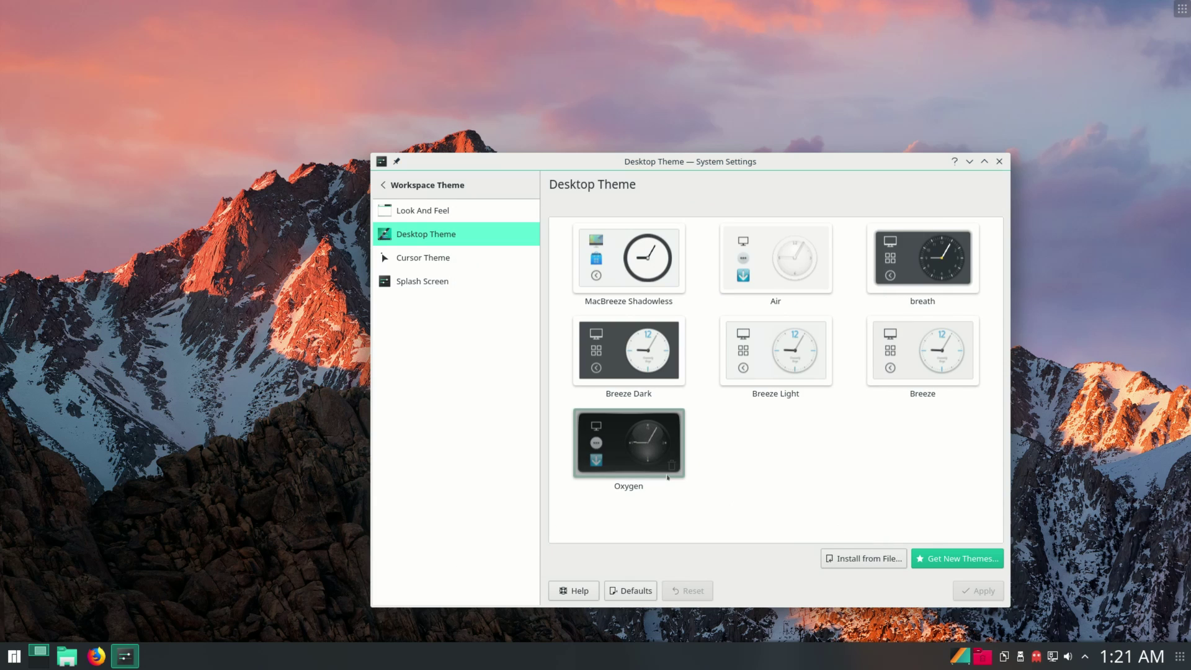
Add an Application Menu Bar panel to the desktop.
right_click(253, 607)
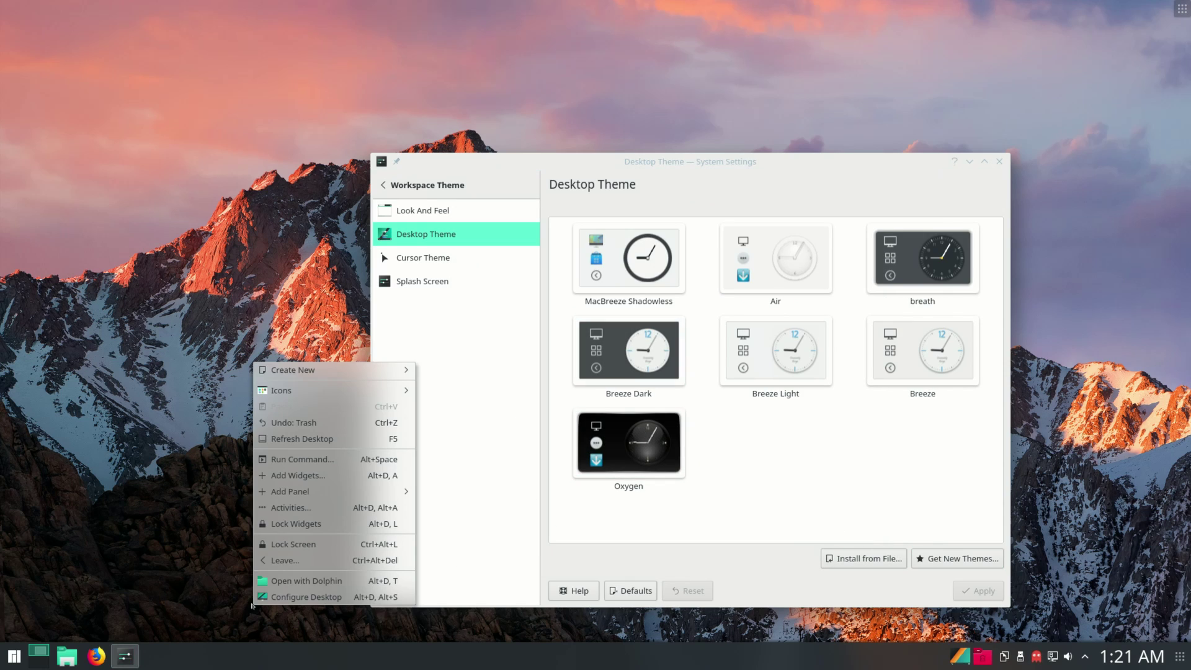
mouse_move(347, 487)
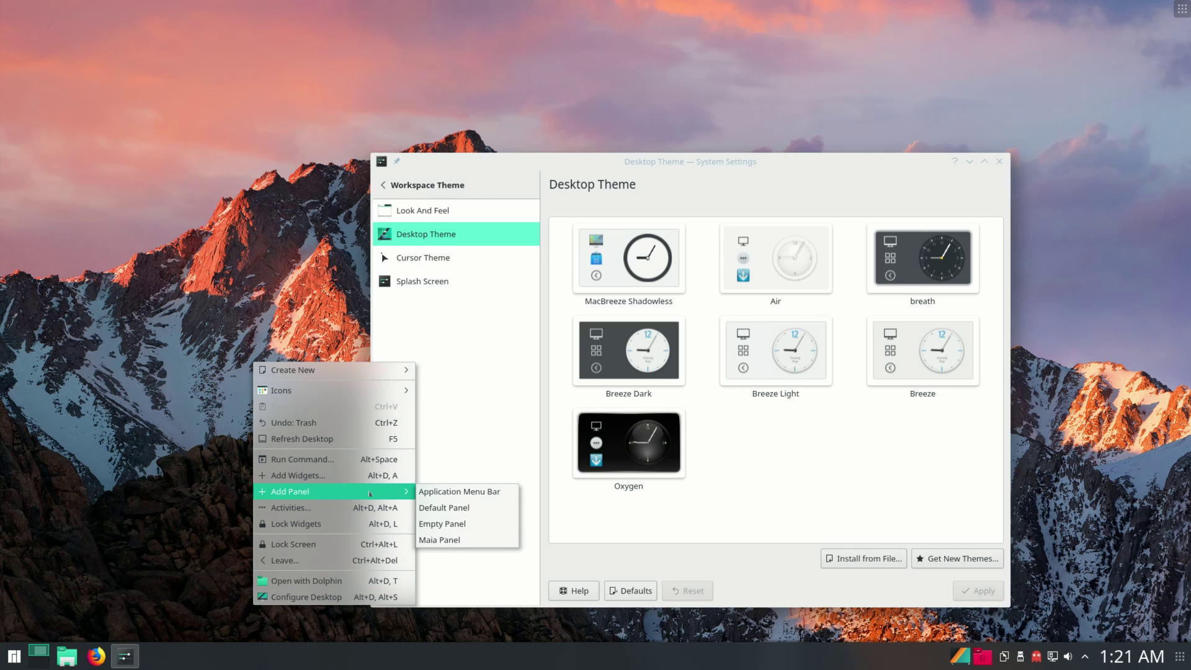
click(446, 492)
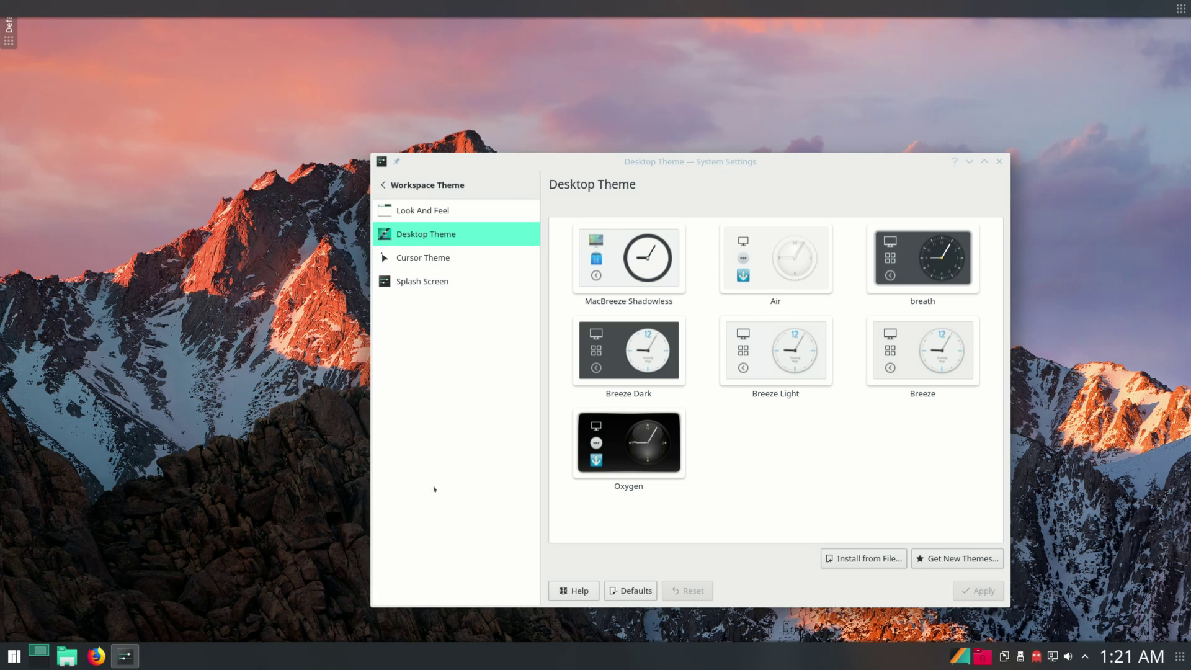
Open the Dolphin file manager and check that its menus open from the new application menu bar.
click(67, 656)
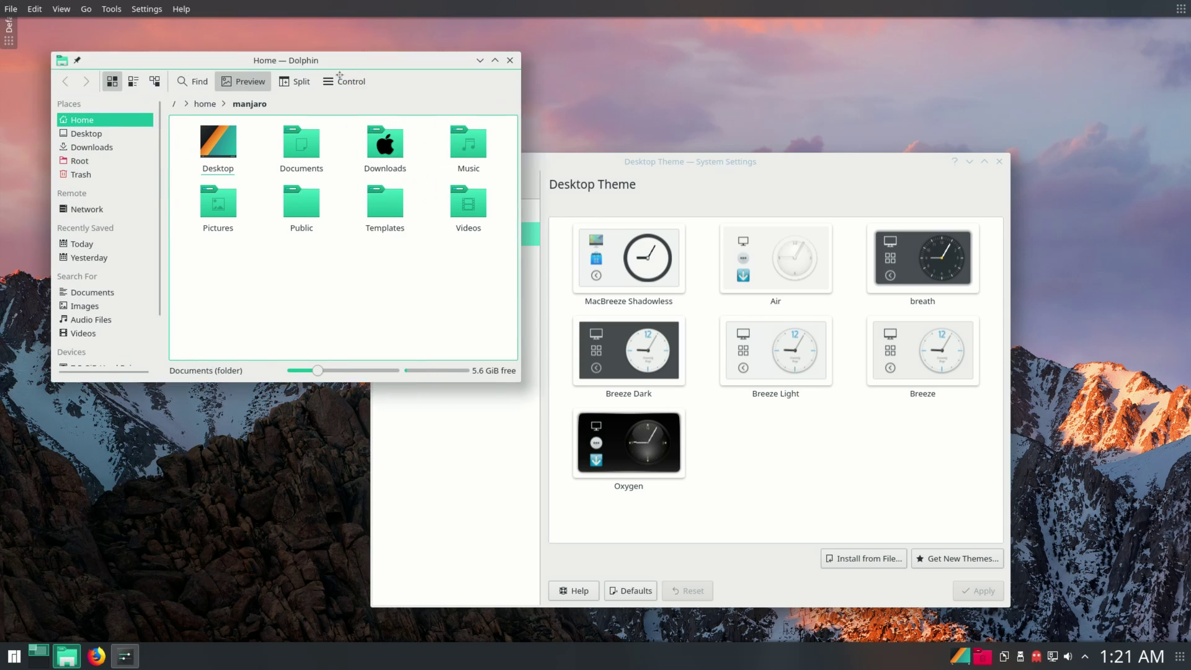
drag(193, 60, 381, 186)
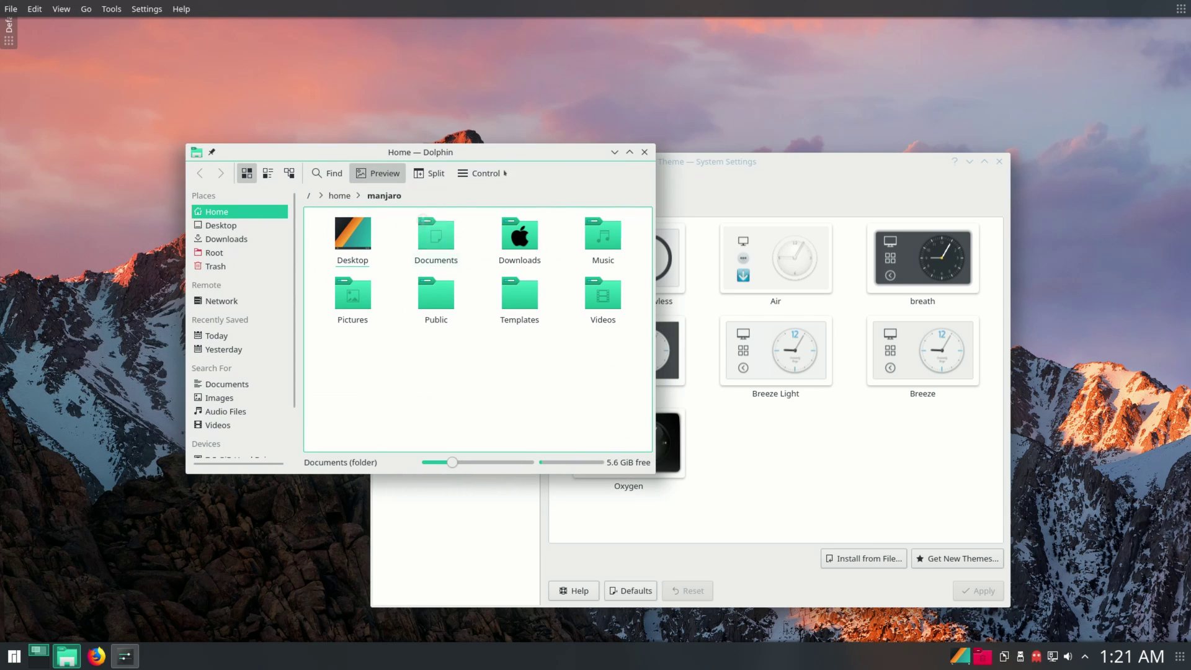
click(35, 8)
mouse_move(155, 10)
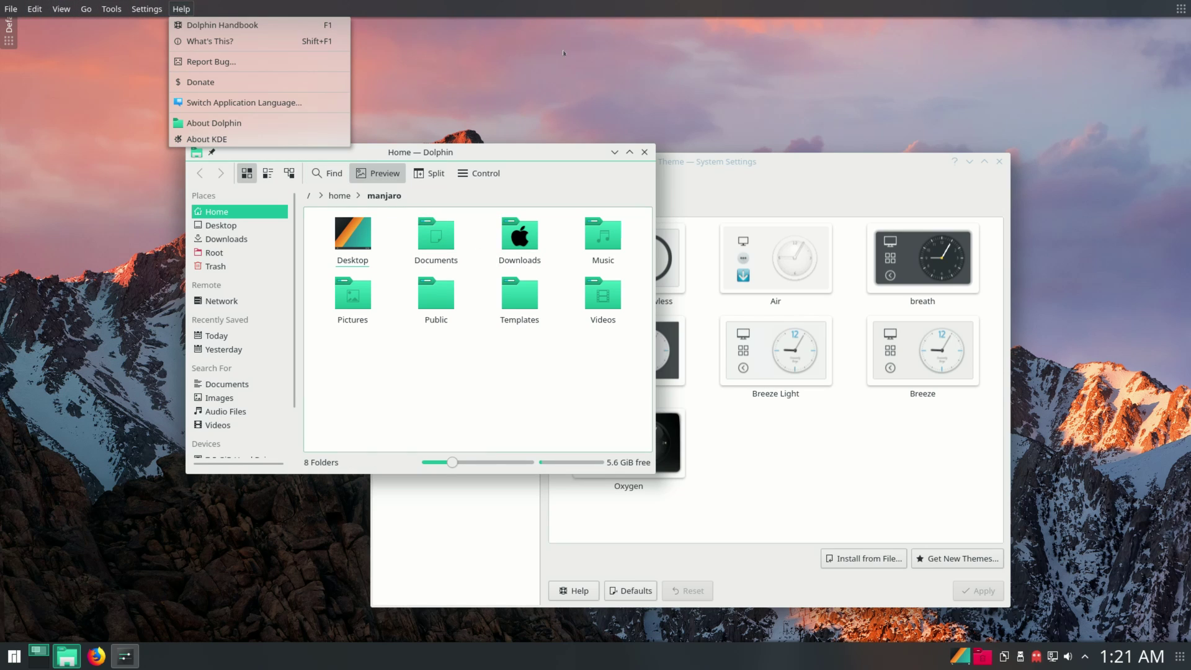
Apply the MacBreeze Shadowless desktop theme in System Settings.
click(660, 226)
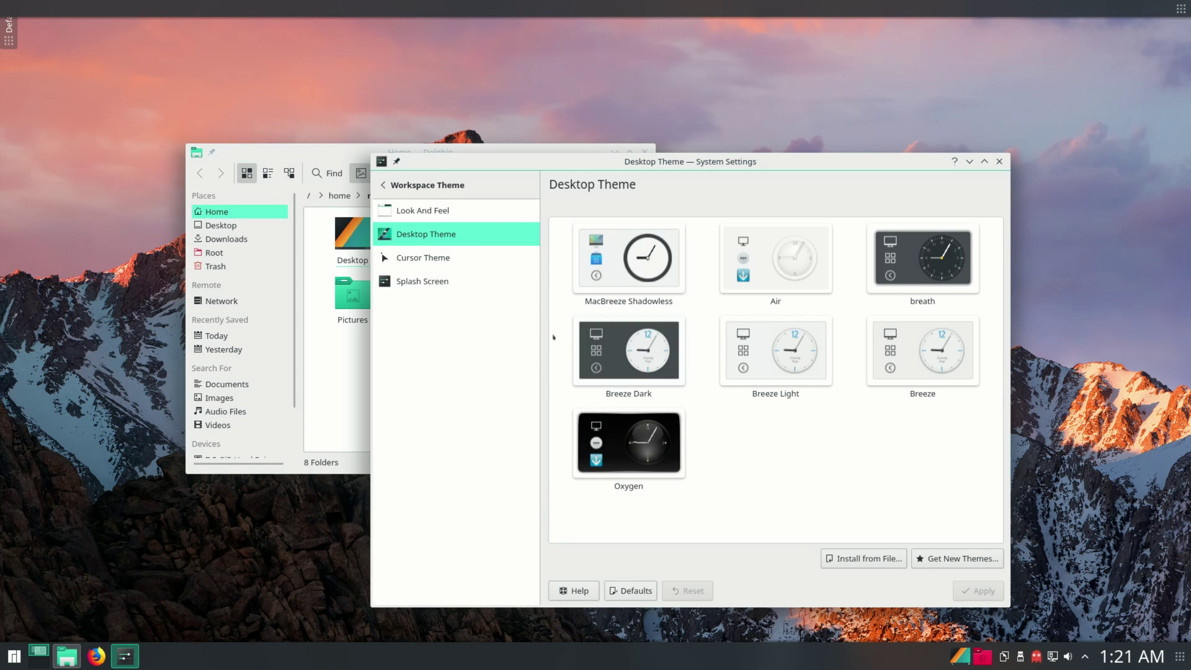
click(628, 260)
click(976, 590)
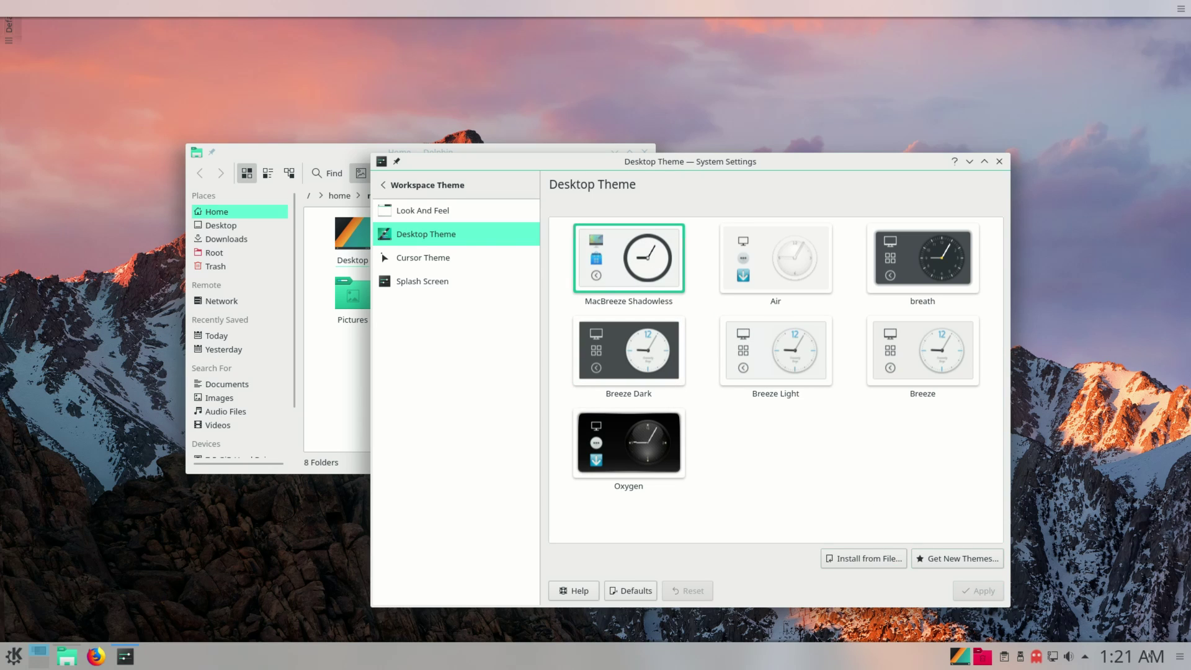
Remove the main taskbar panel through its additional panel settings.
click(1180, 656)
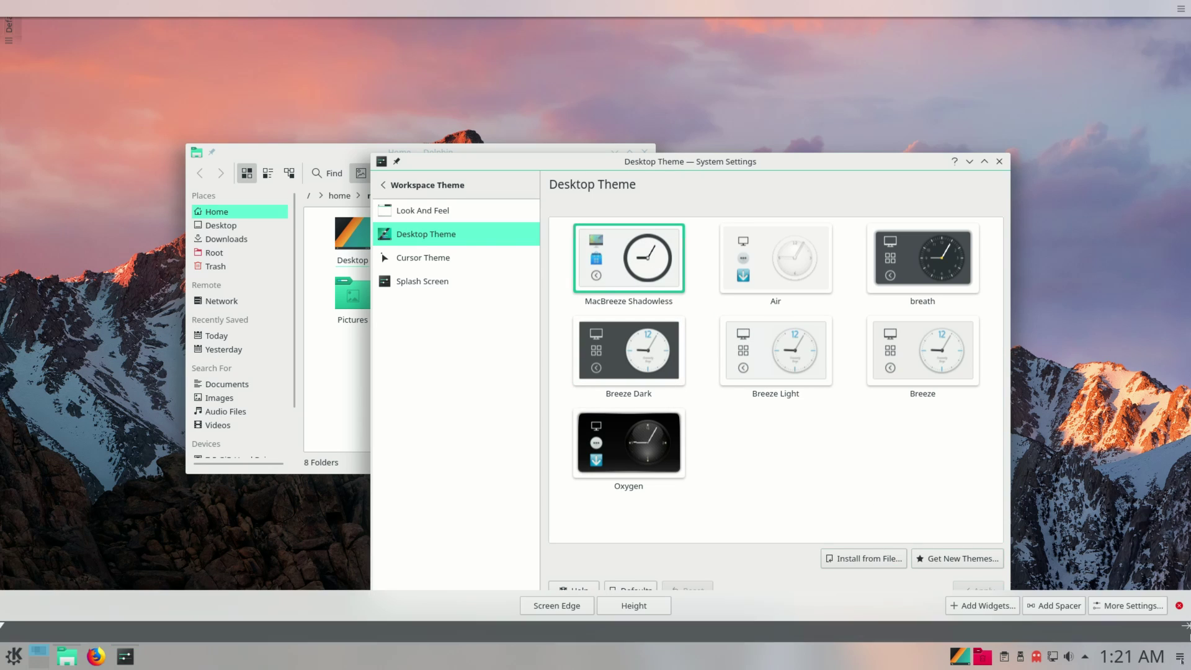
click(1146, 607)
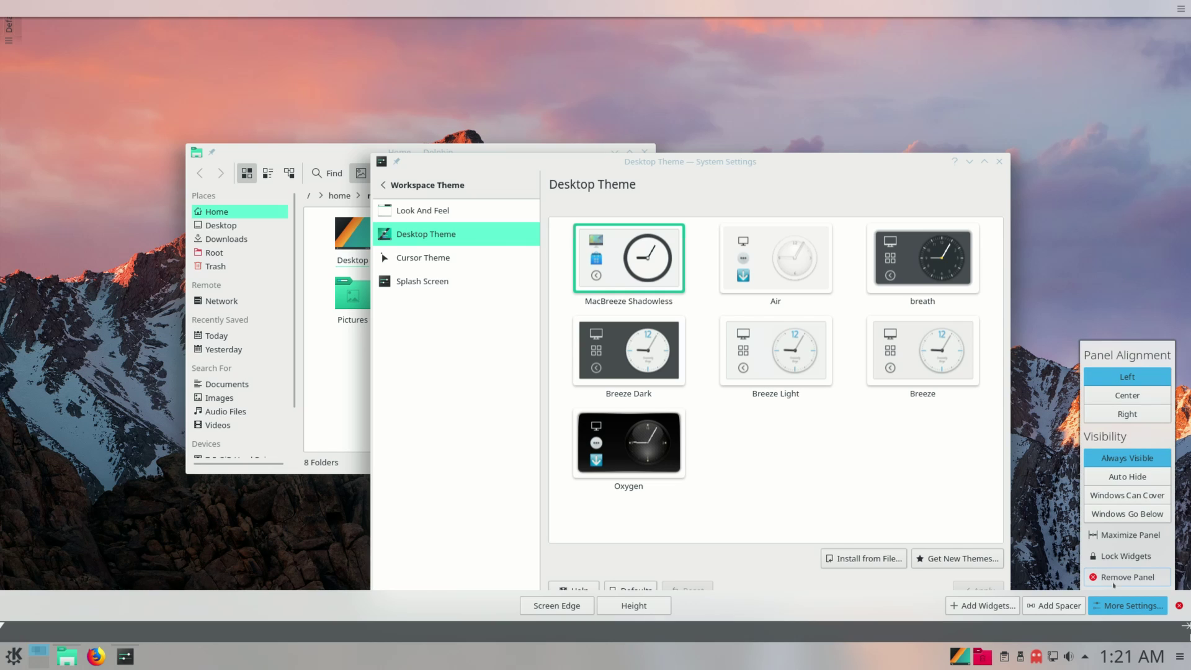
click(1109, 578)
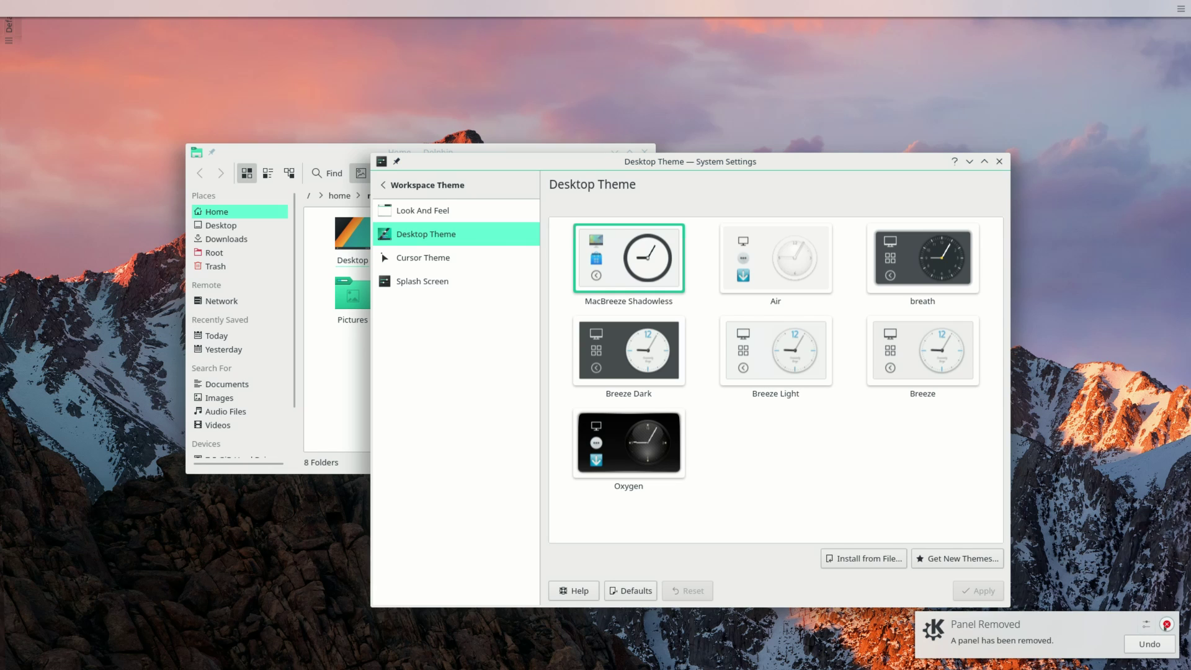
Examine Dolphin's menus in the application menu bar and the desktop's context menu under the new theme.
click(294, 212)
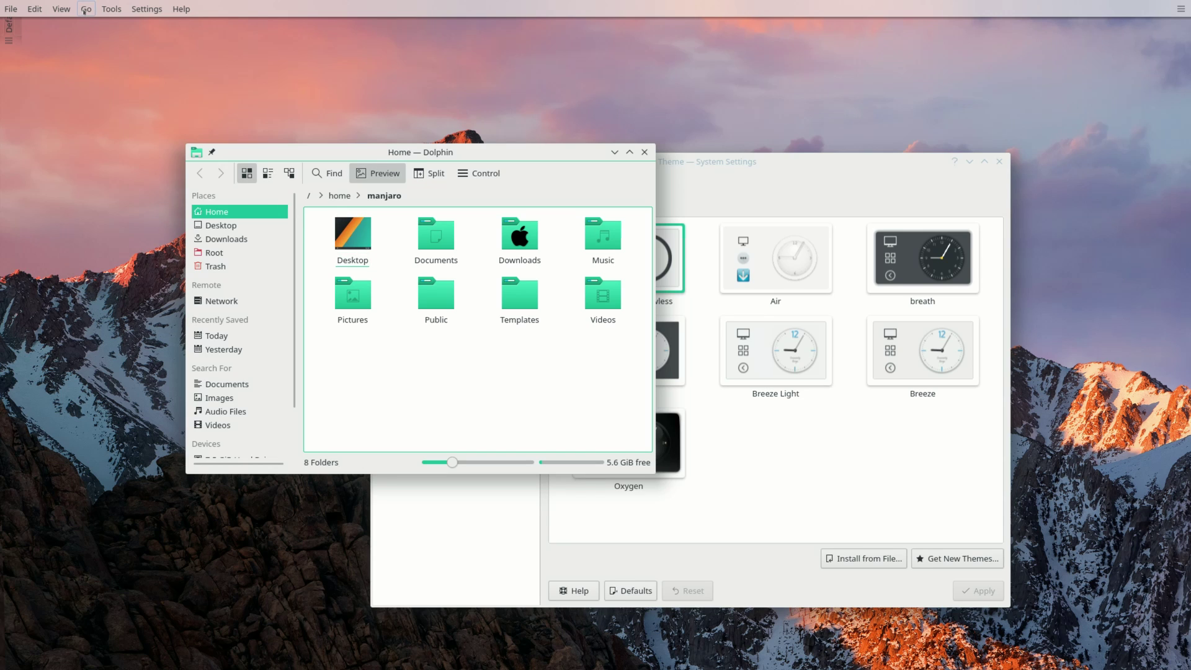
click(123, 10)
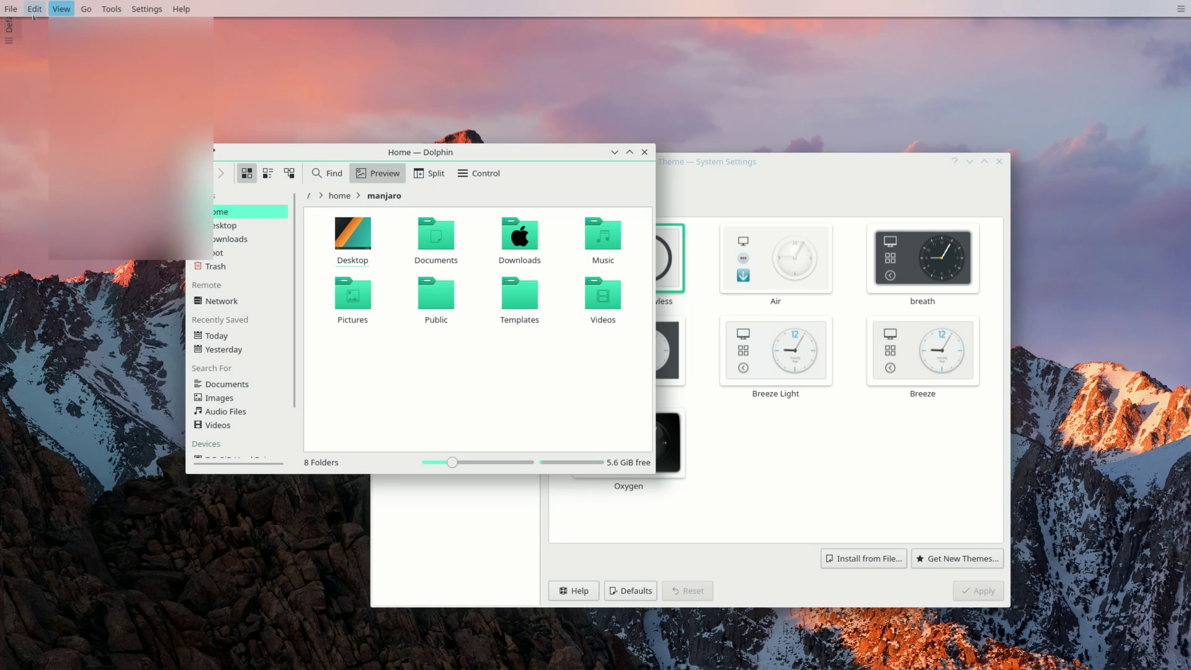
mouse_move(142, 19)
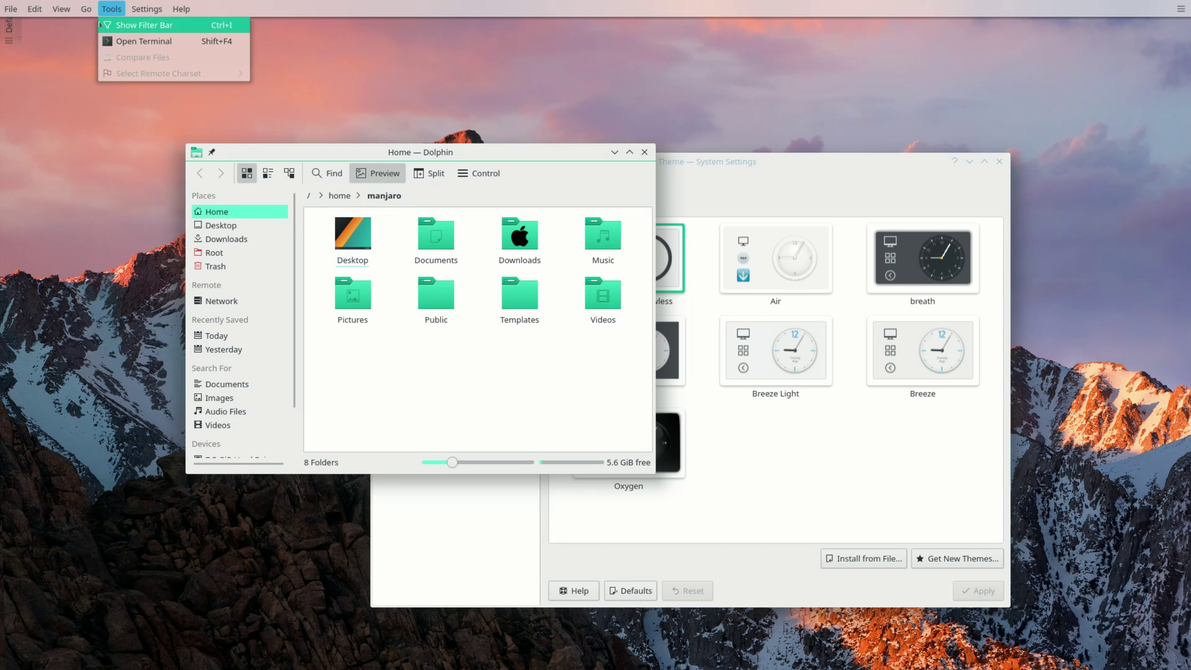
click(158, 137)
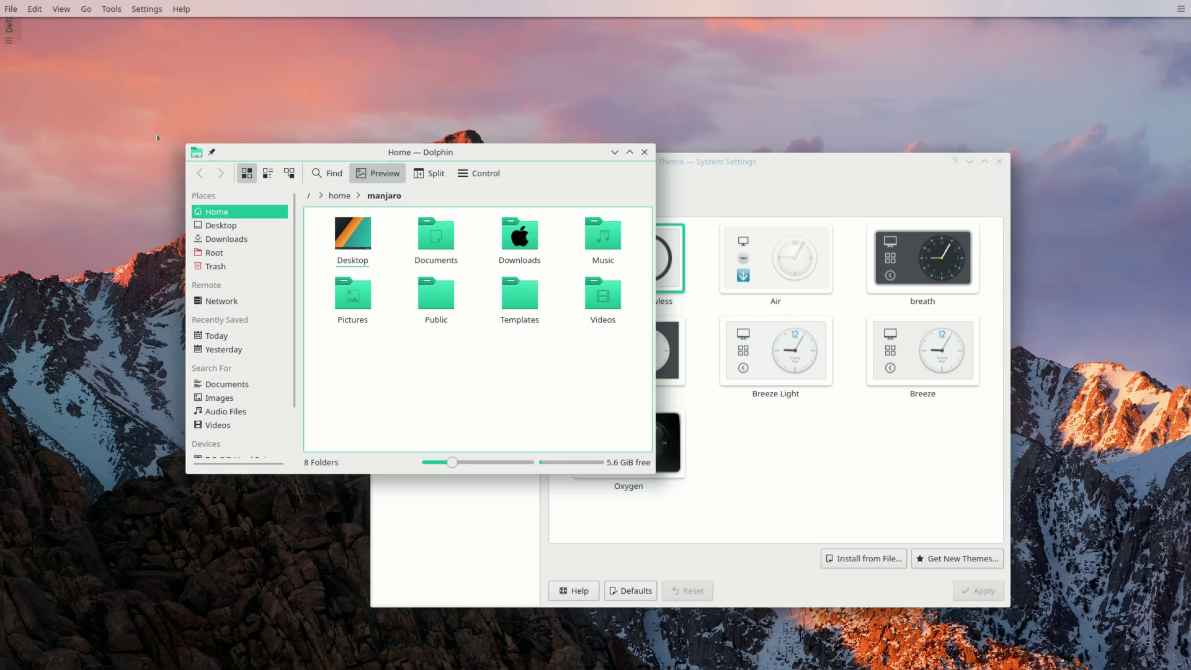
right_click(61, 132)
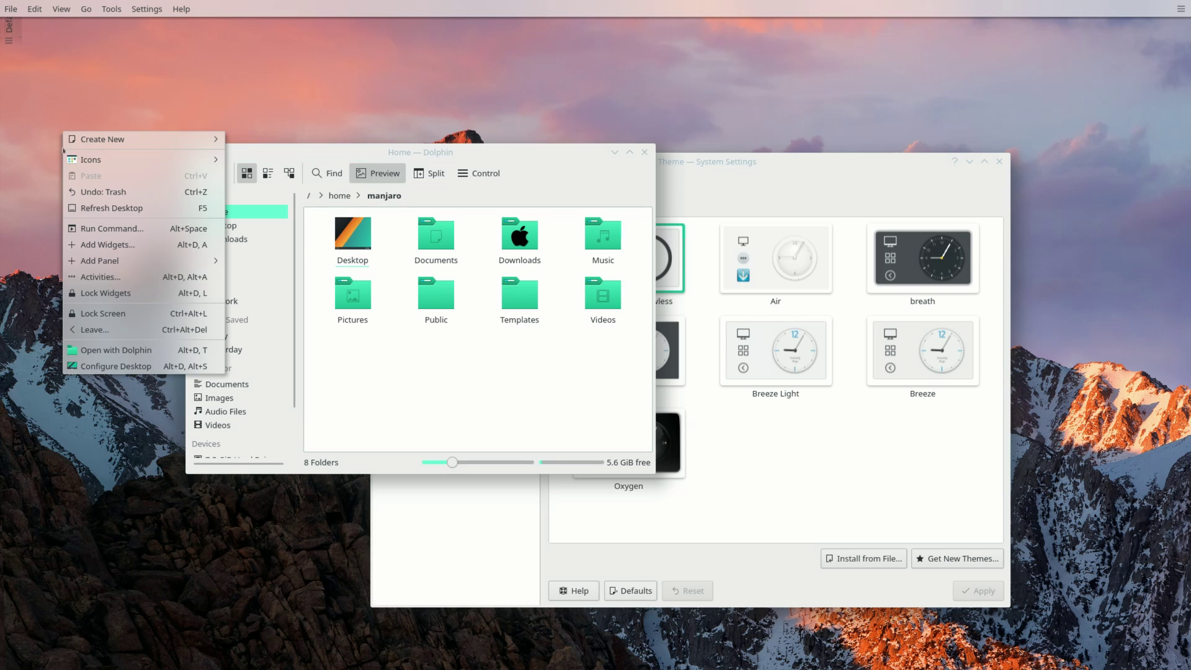
Turn off the desktop toolbox in the desktop folder settings' tweaks and move the Dolphin window aside.
click(97, 369)
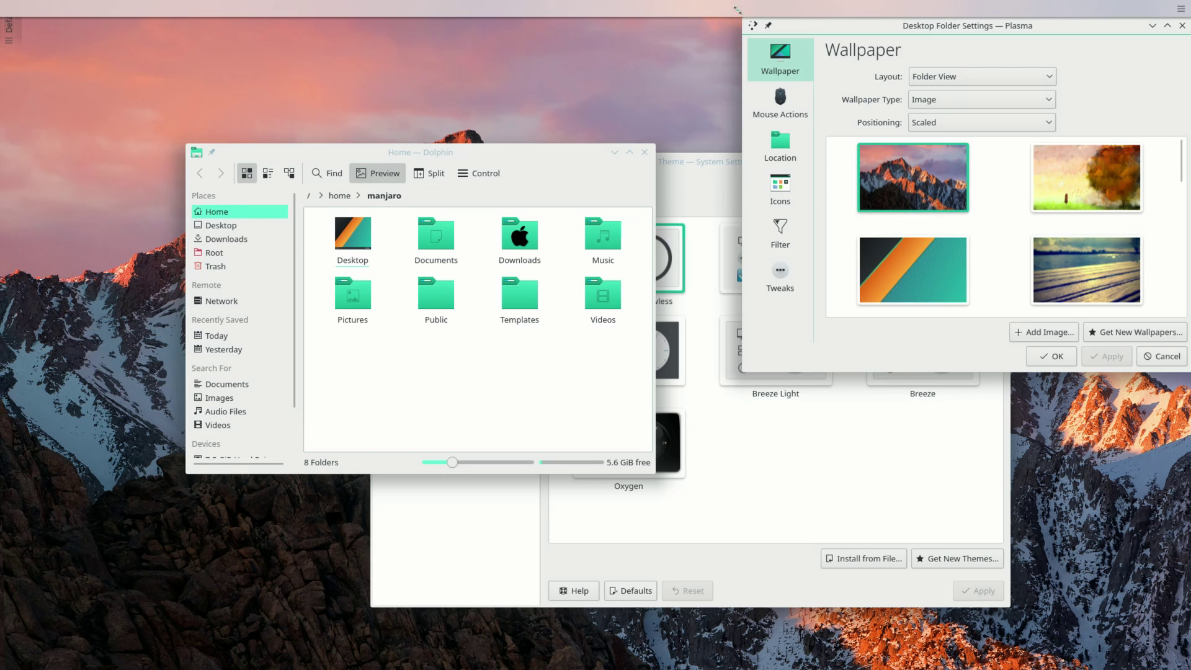
drag(817, 29, 586, 151)
click(546, 404)
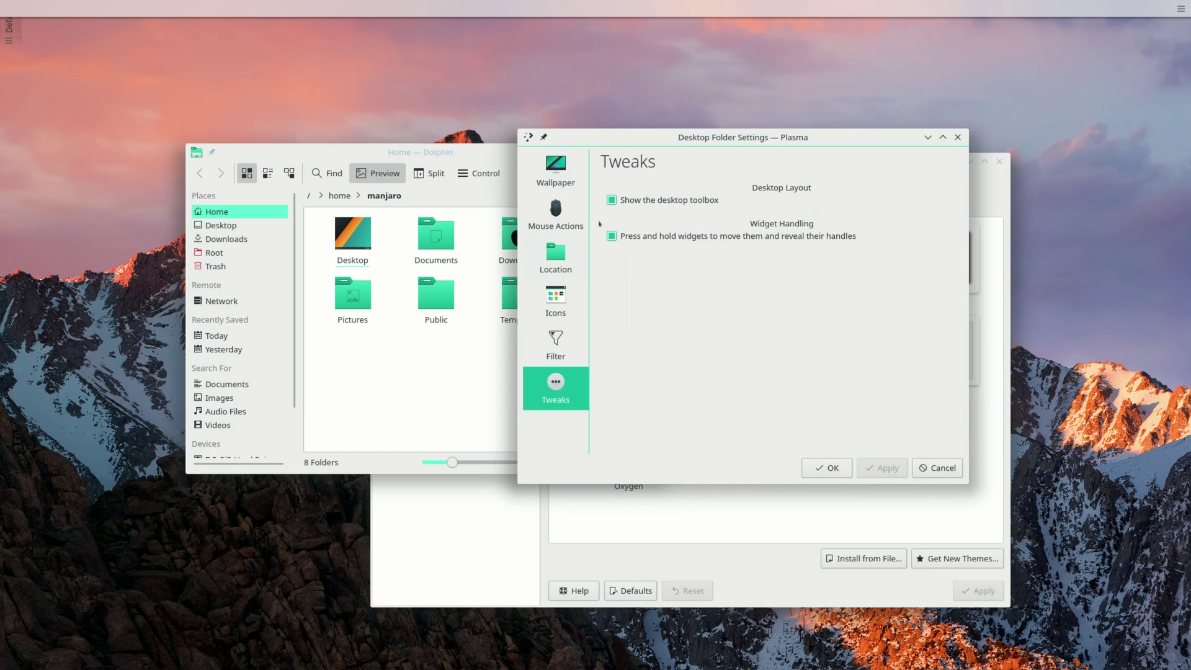
click(621, 200)
click(827, 467)
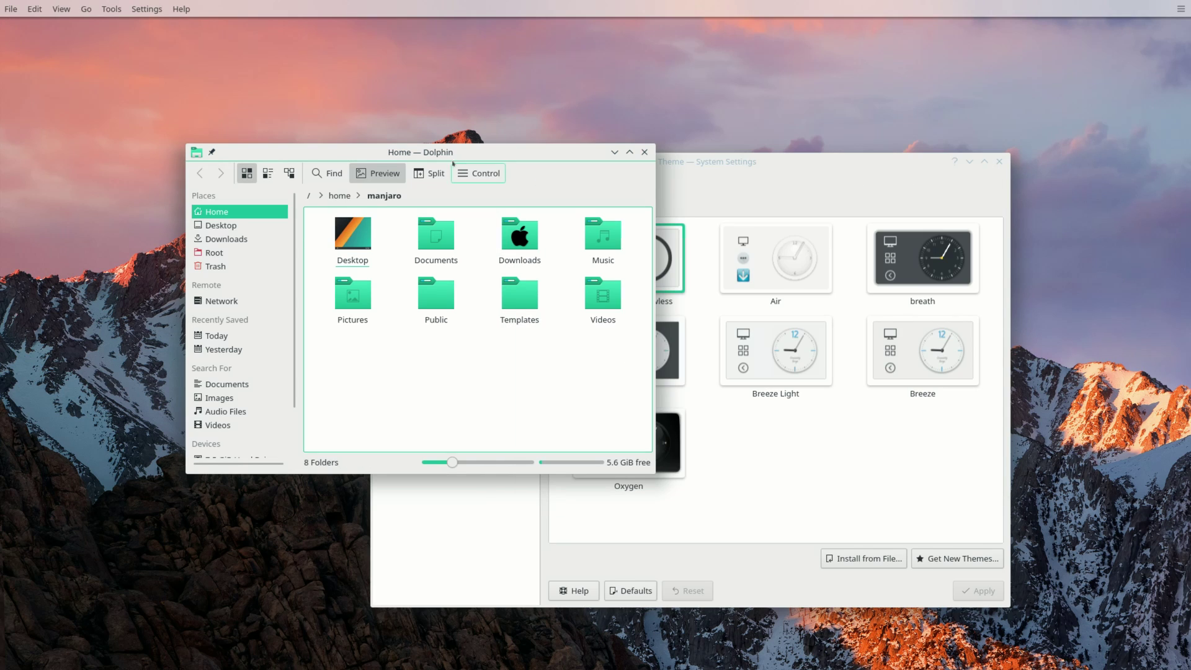
drag(280, 152, 137, 158)
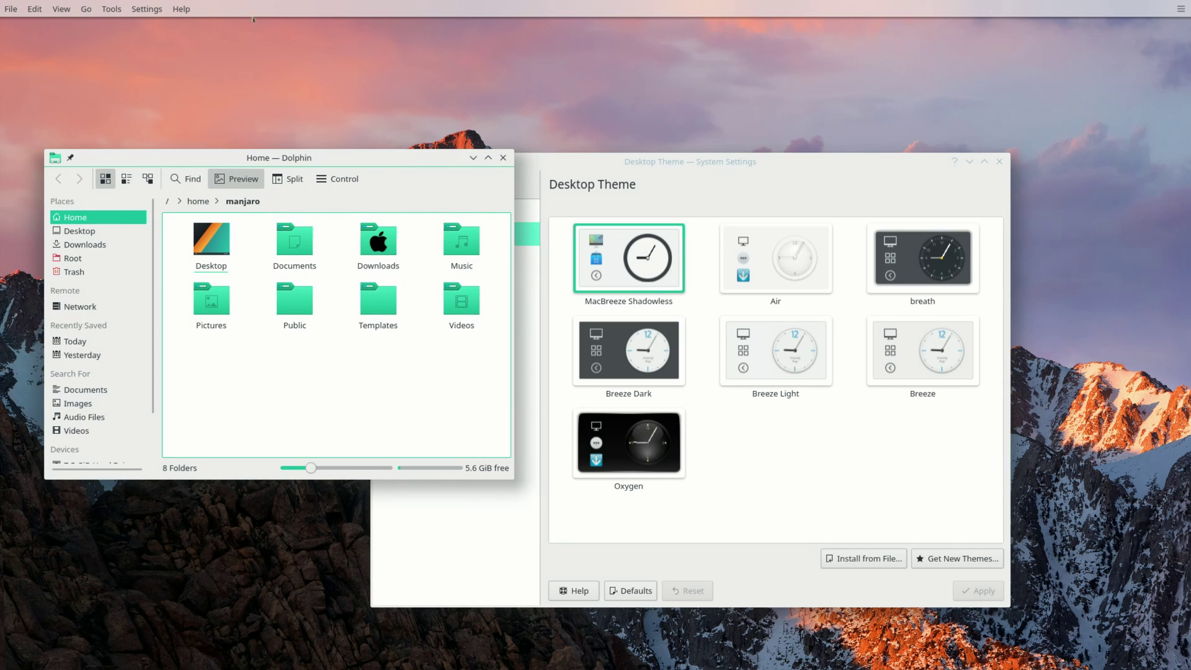
Find the Application Menu widget by searching for "menu" and add it to the global menu panel.
click(1180, 8)
click(1181, 8)
right_click(1098, 13)
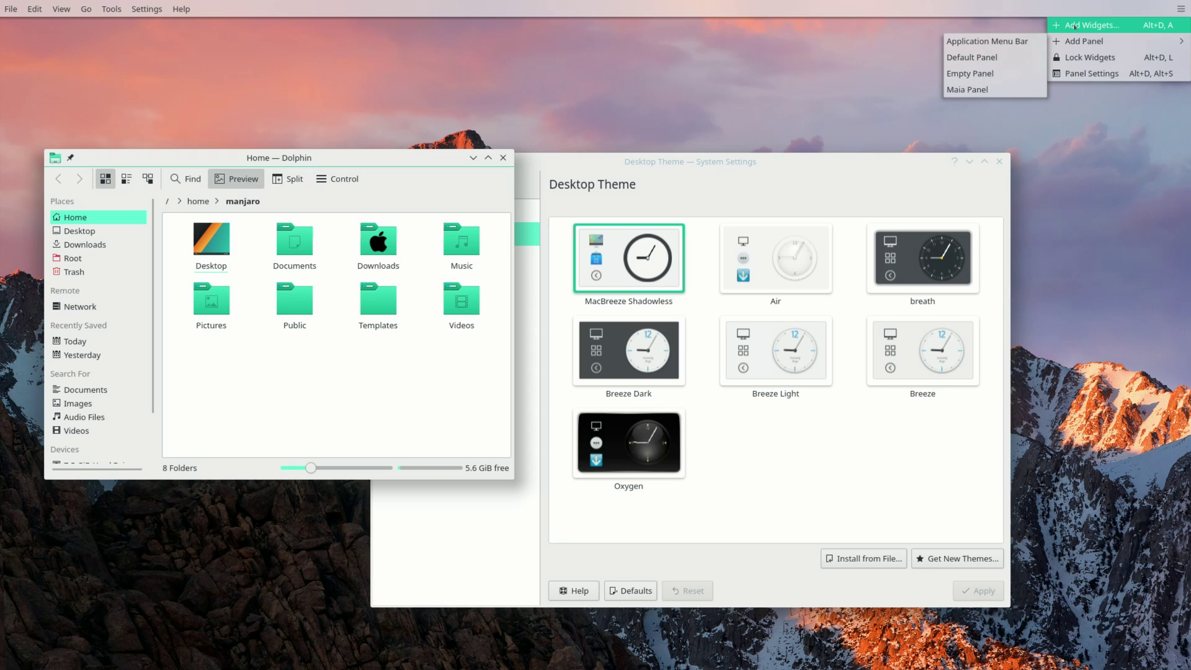
click(1092, 25)
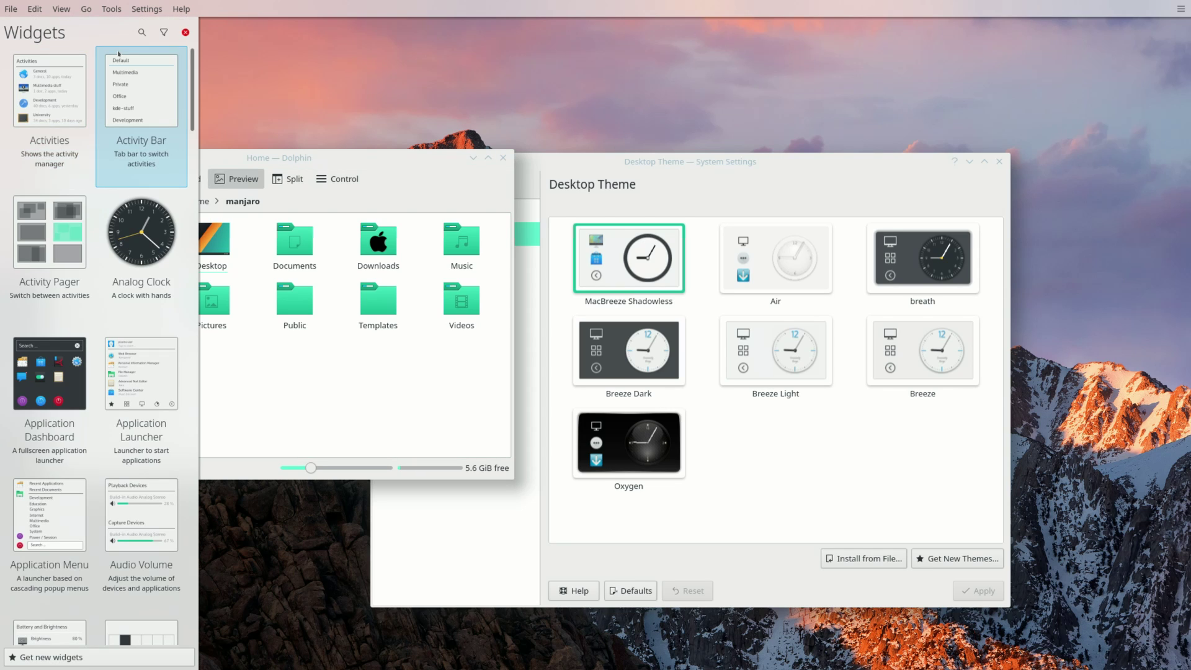
click(141, 31)
text(menu)
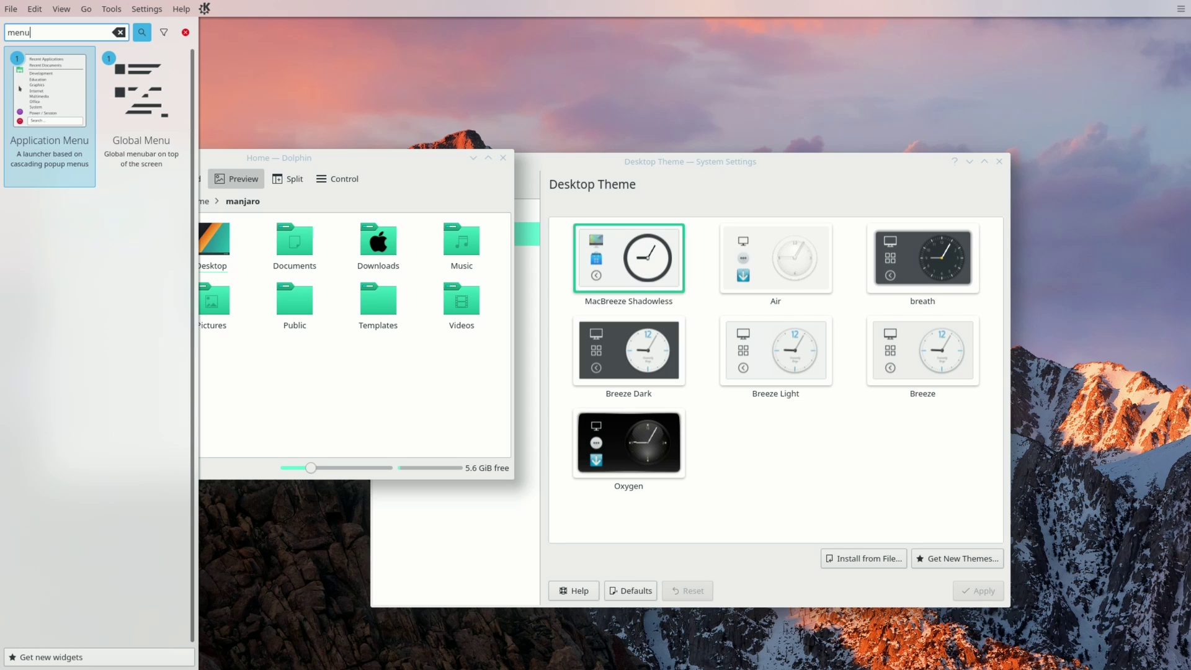
Find the System Tray widget by searching for "system" and add it to the panel.
drag(30, 32, 1, 32)
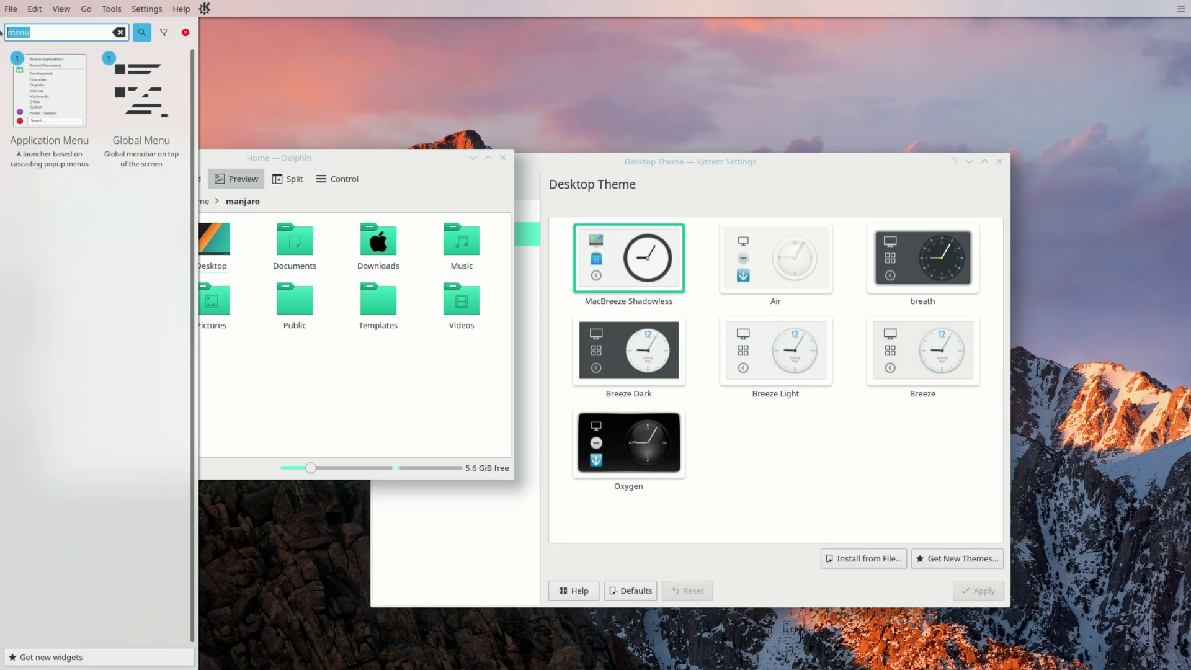
text(syste)
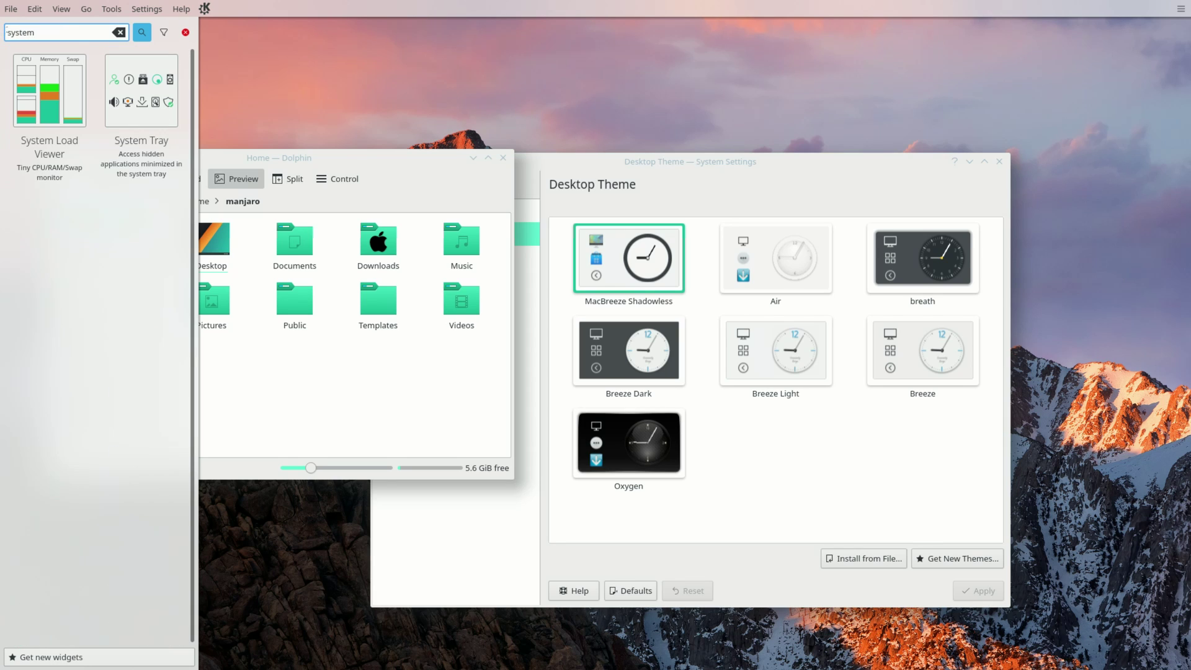
text(m)
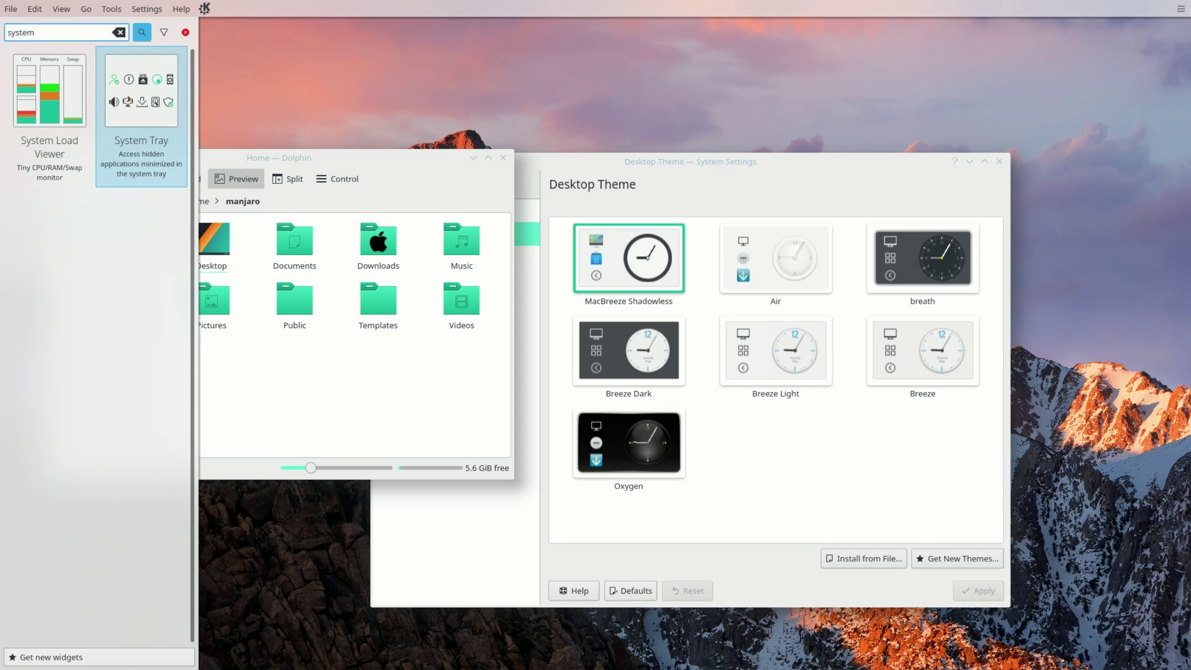
double_click(142, 118)
Find the Search widget by searching for "search" and add it to the panel.
drag(35, 32, 1, 33)
text(s)
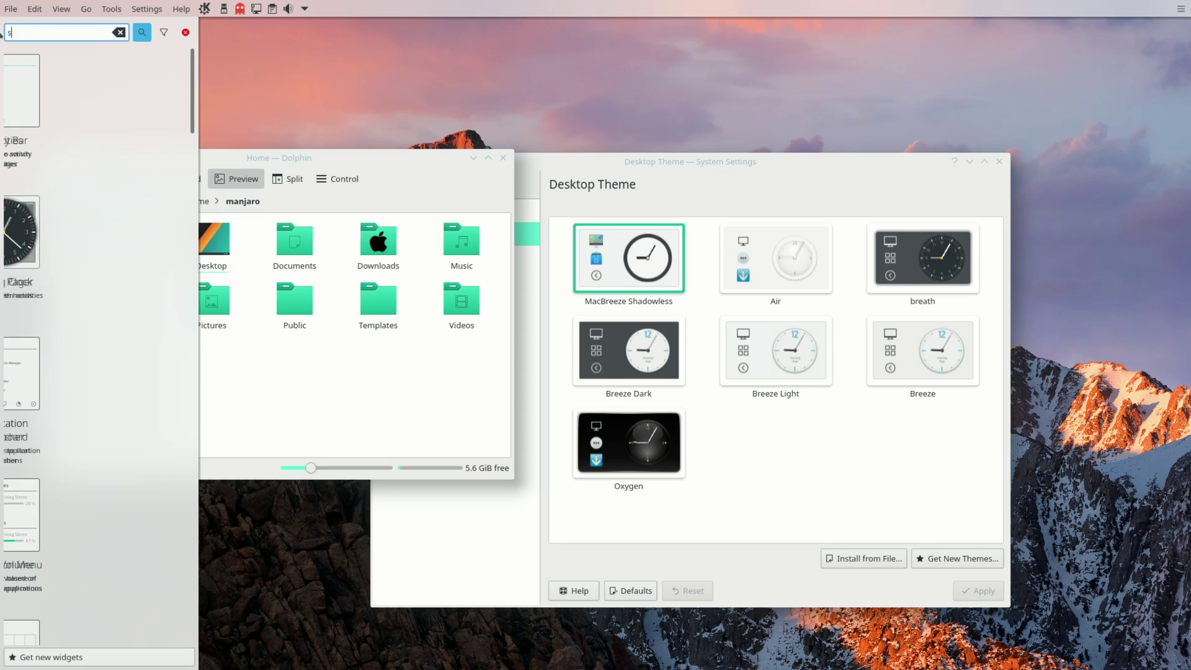
text(earch)
double_click(65, 49)
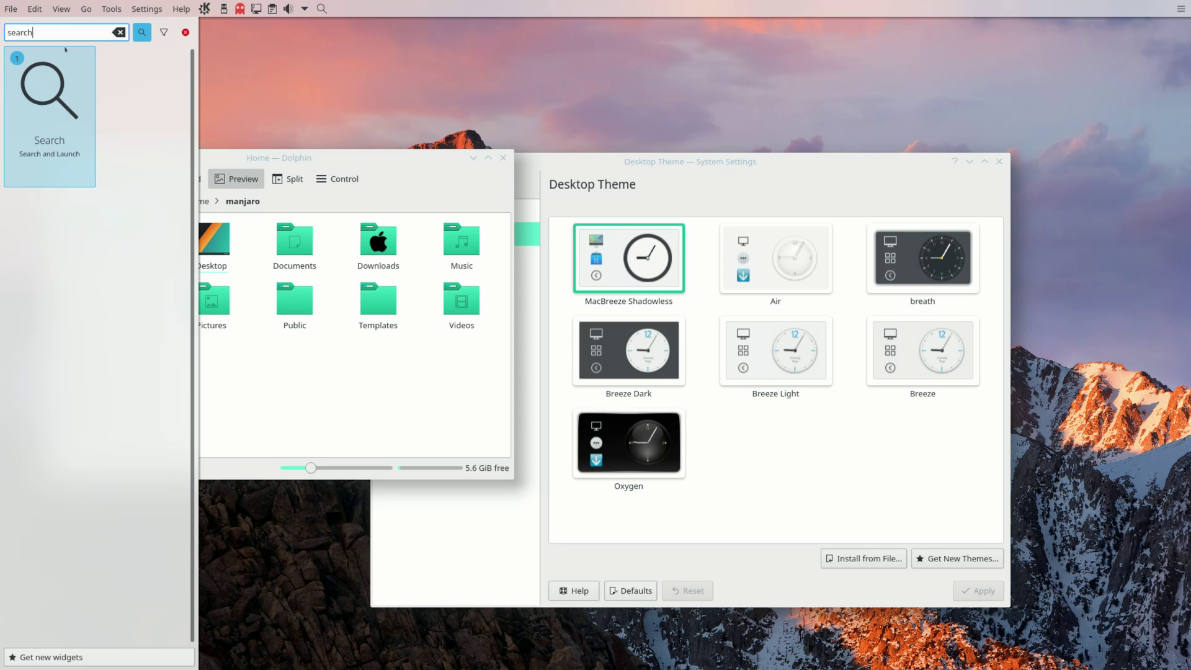
Add the Digital Clock widget to the panel by searching for "time", and close the widget list.
drag(35, 33, 1, 33)
text(time)
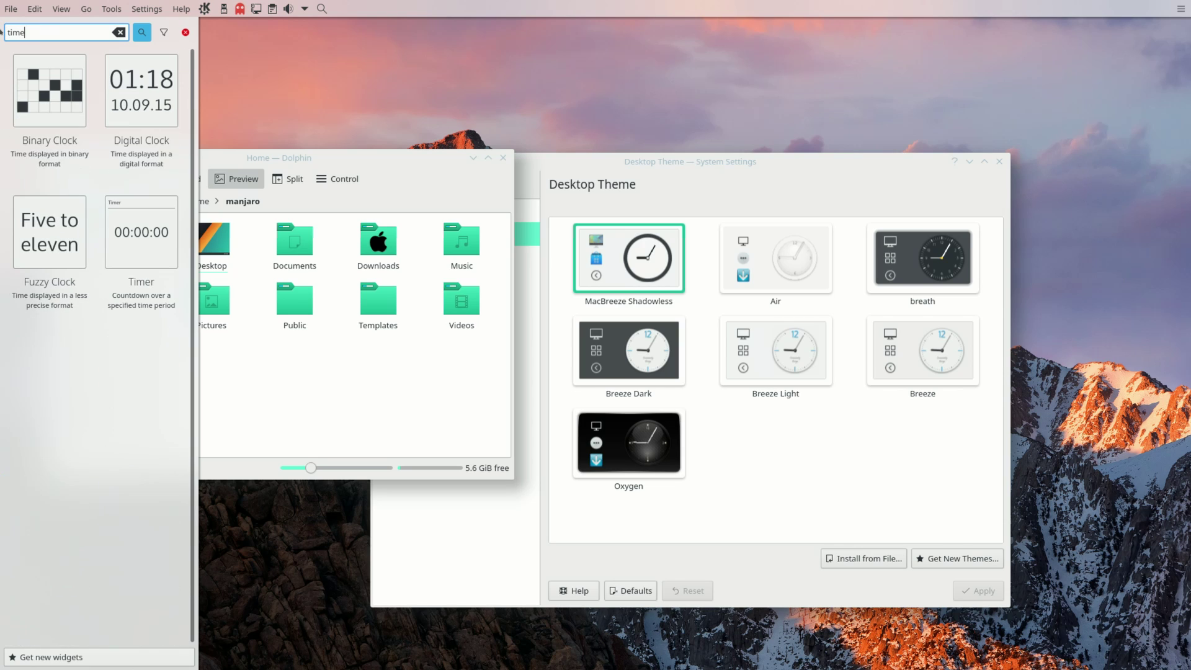
double_click(131, 105)
click(185, 32)
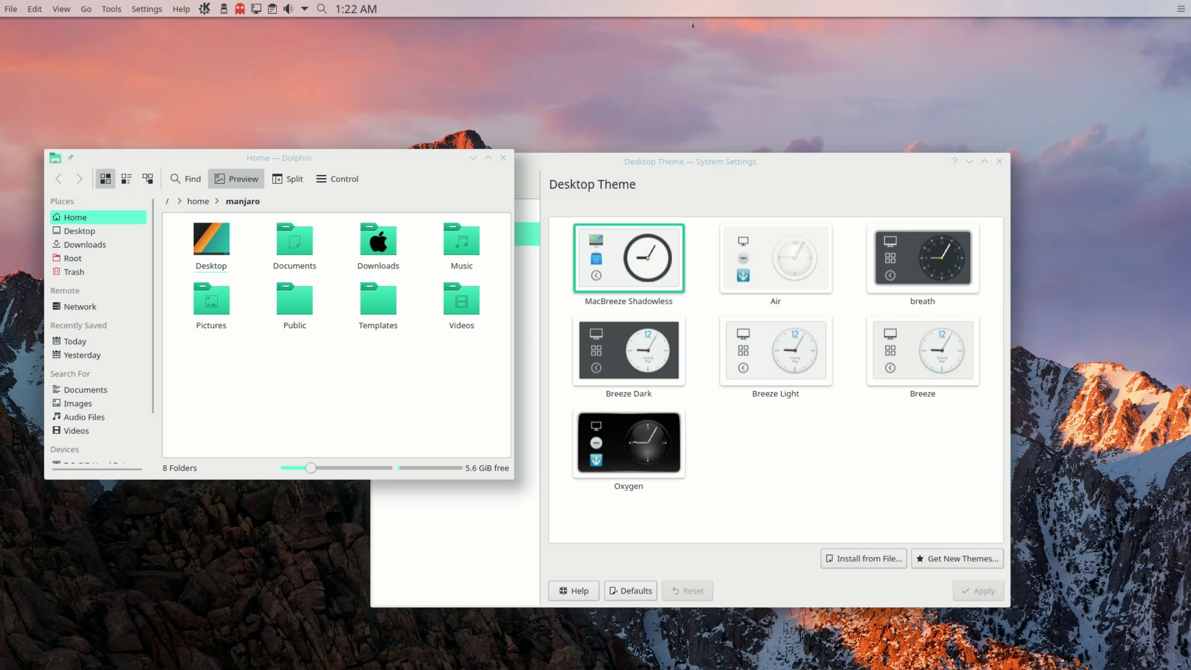
Add a spacer to the panel and arrange the widgets: Application Menu before the global menu; Search, System Tray and Digital Clock after the spacer.
click(1180, 9)
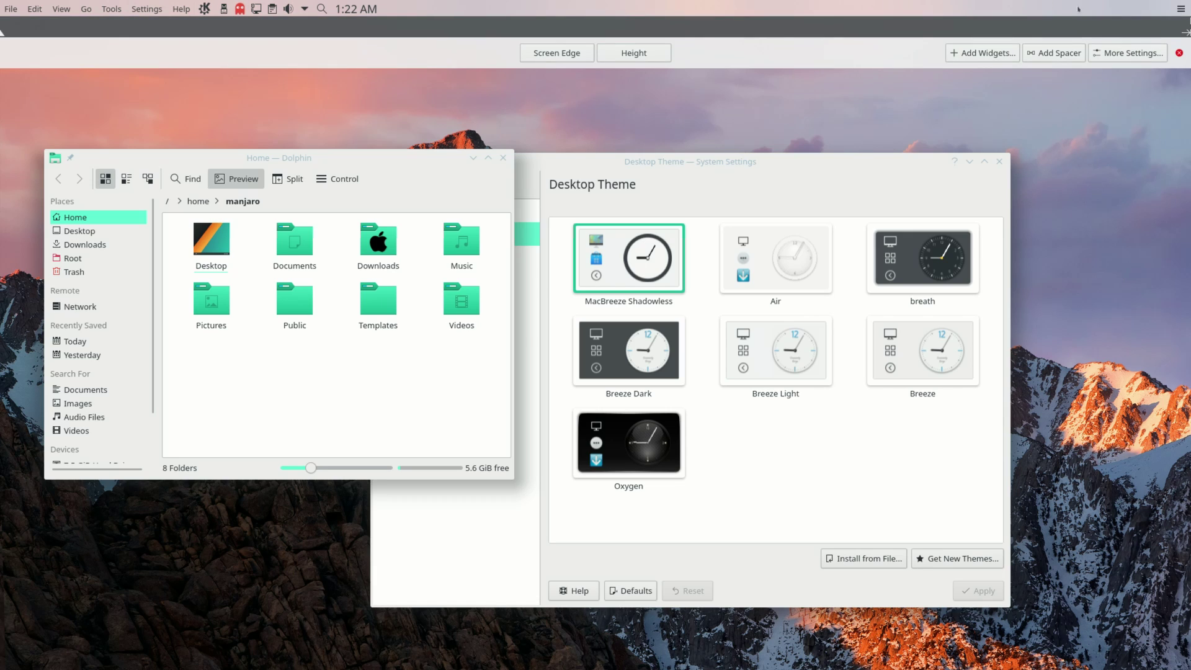
click(1059, 55)
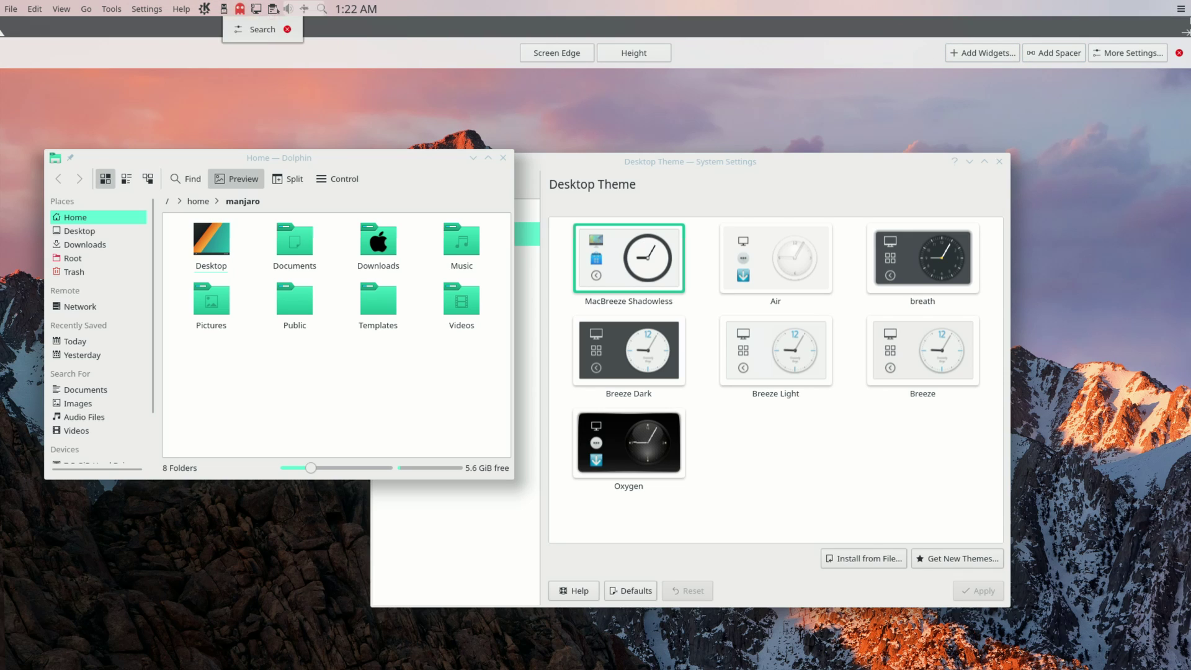
drag(255, 9, 1078, 20)
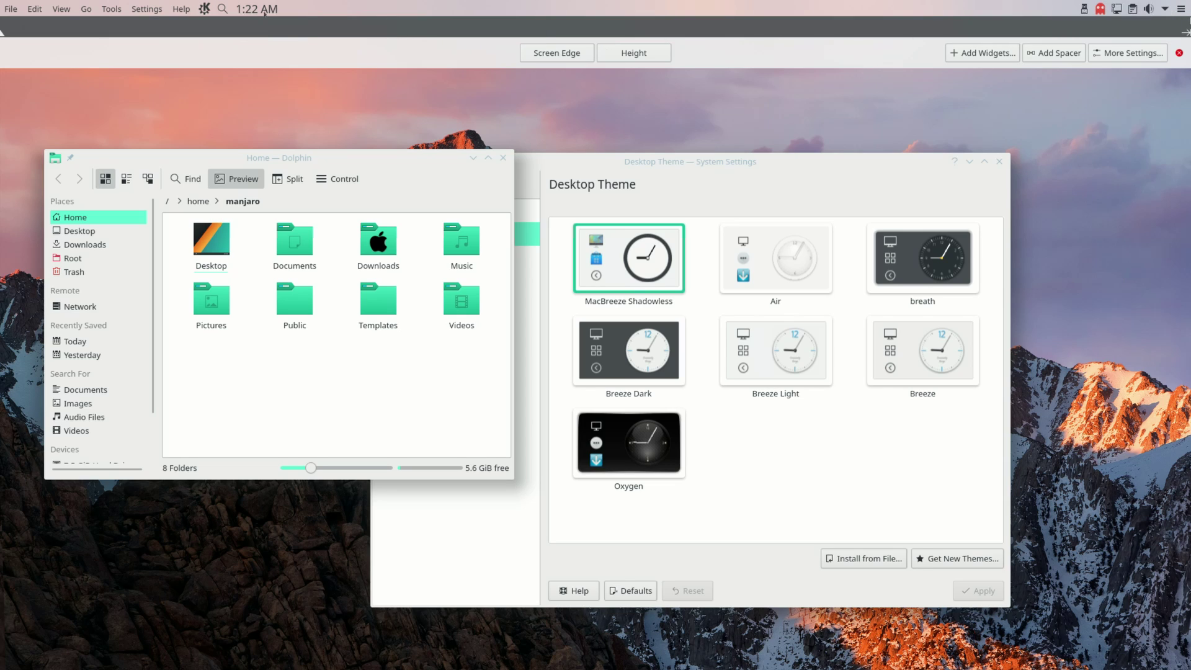
drag(257, 9, 1148, 10)
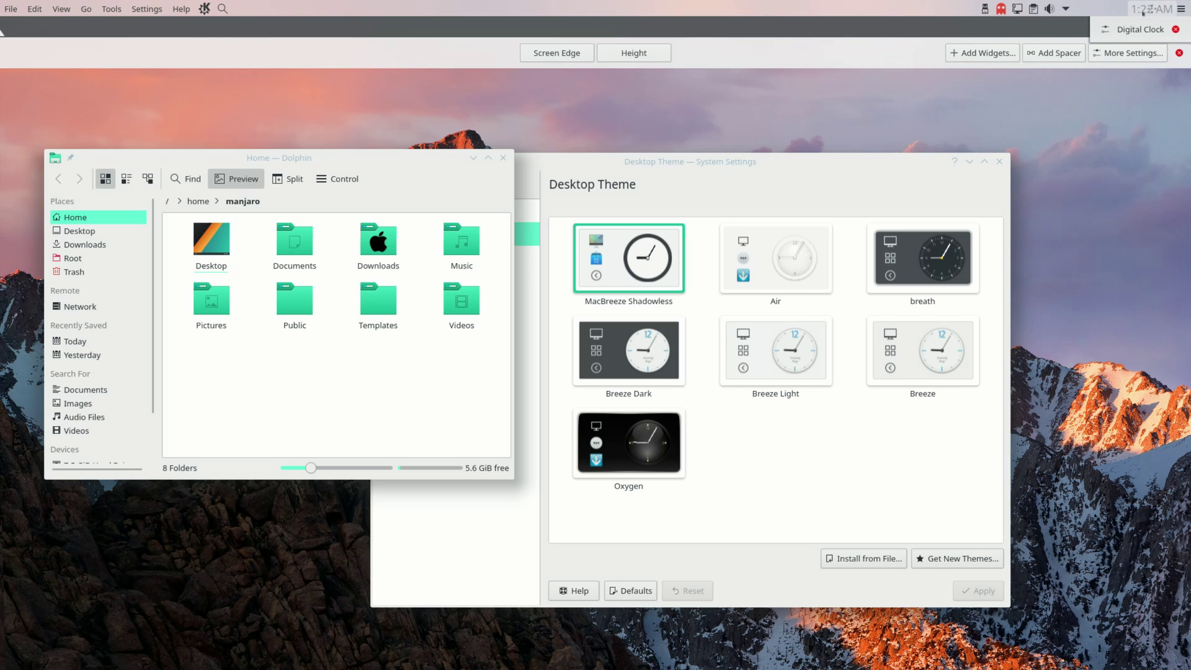
drag(222, 9, 1020, 14)
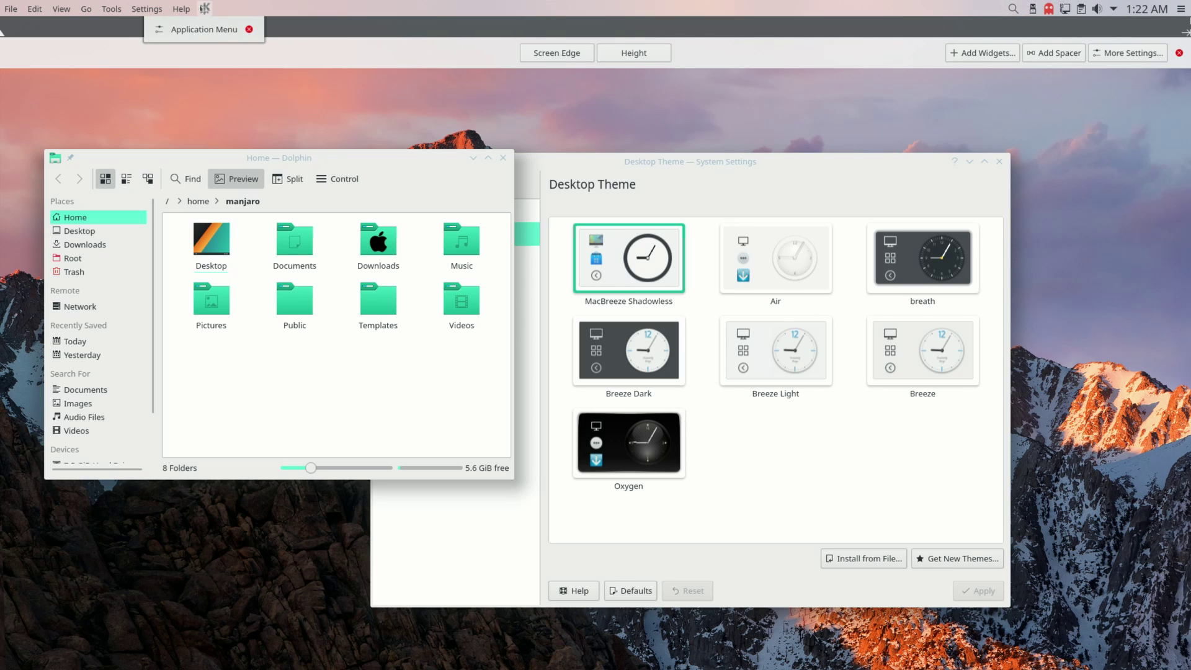
drag(204, 8, 3, 11)
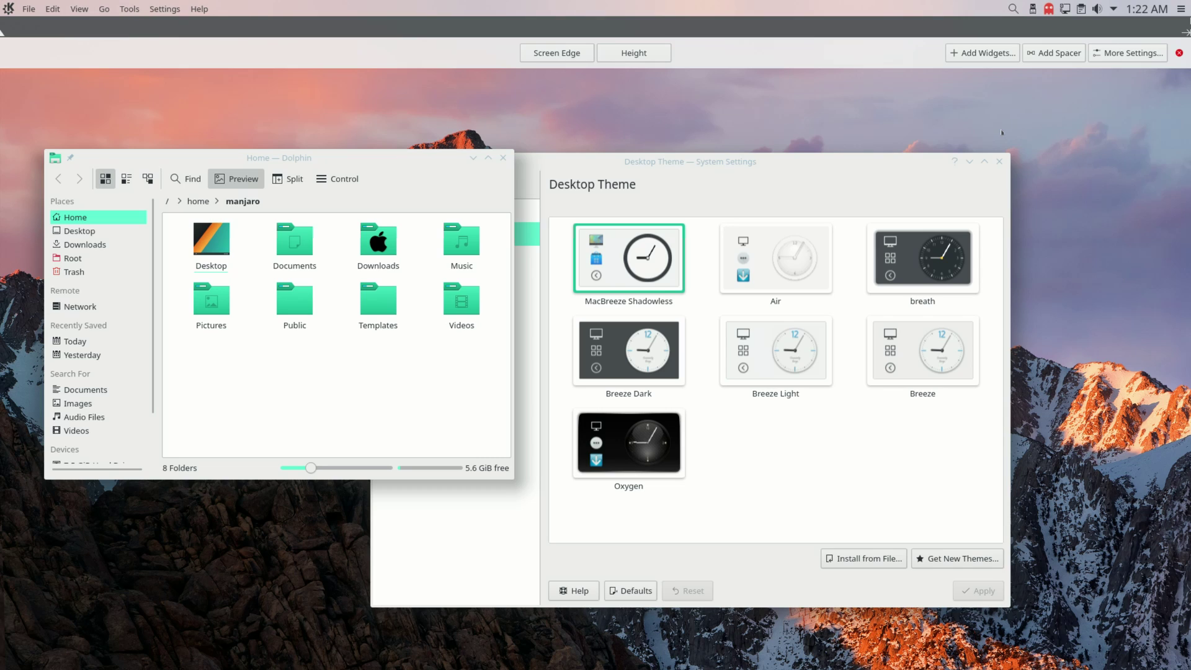
click(1179, 52)
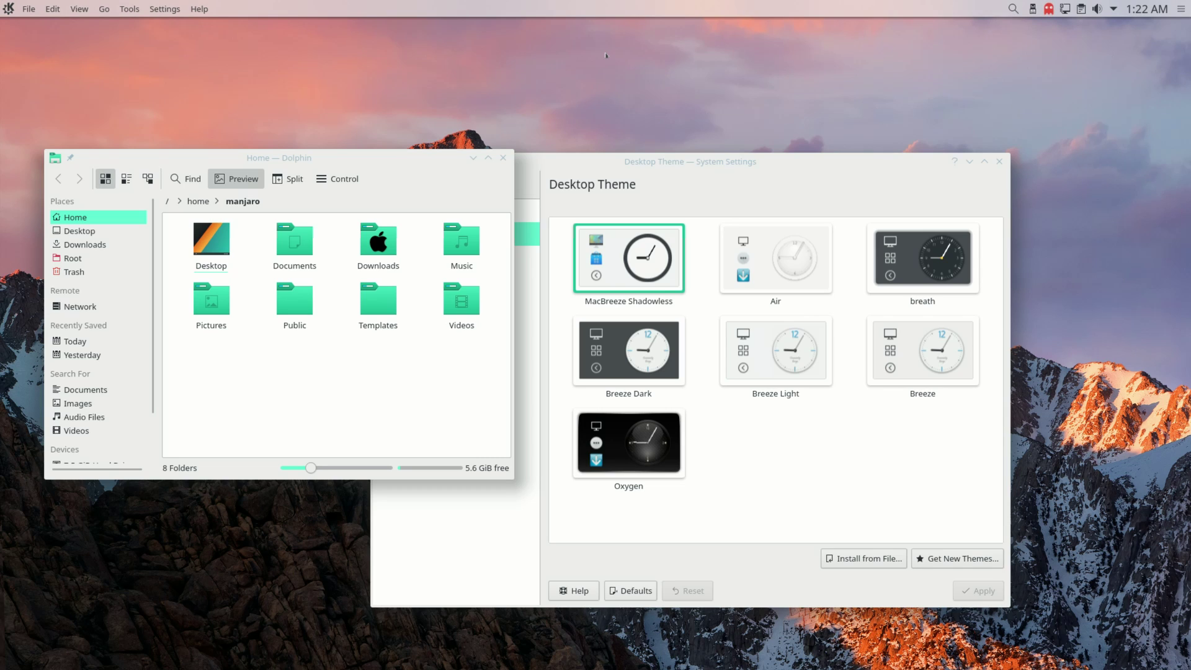
Exit the Octopi notifier running in the system tray.
right_click(1049, 10)
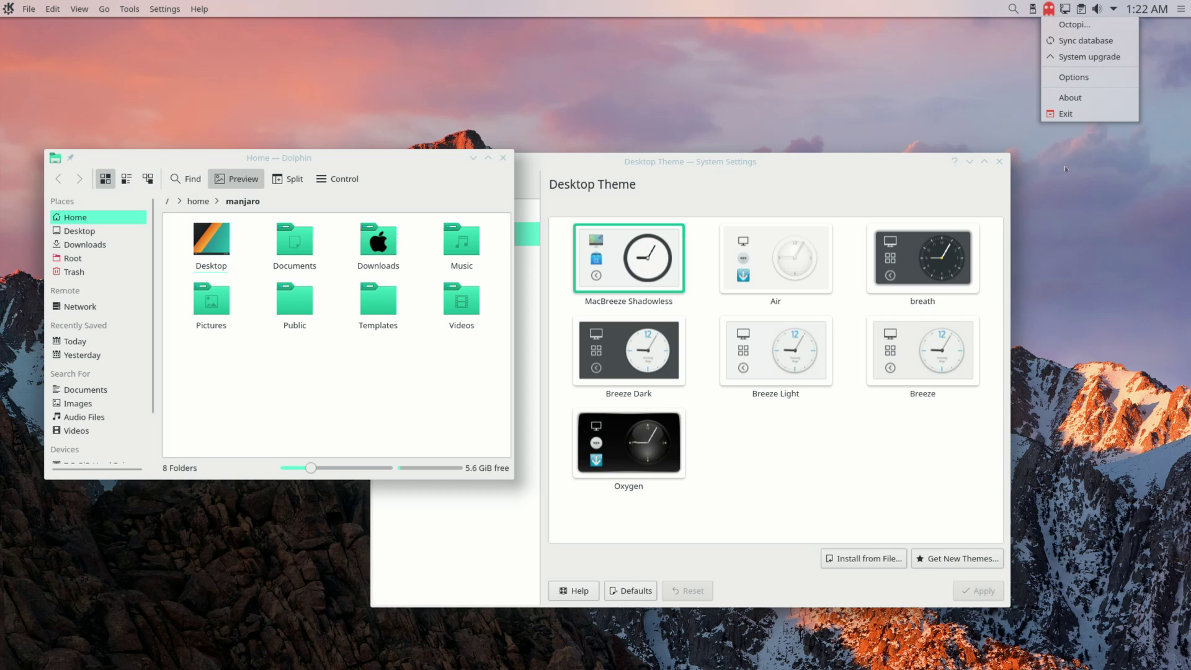
click(1068, 113)
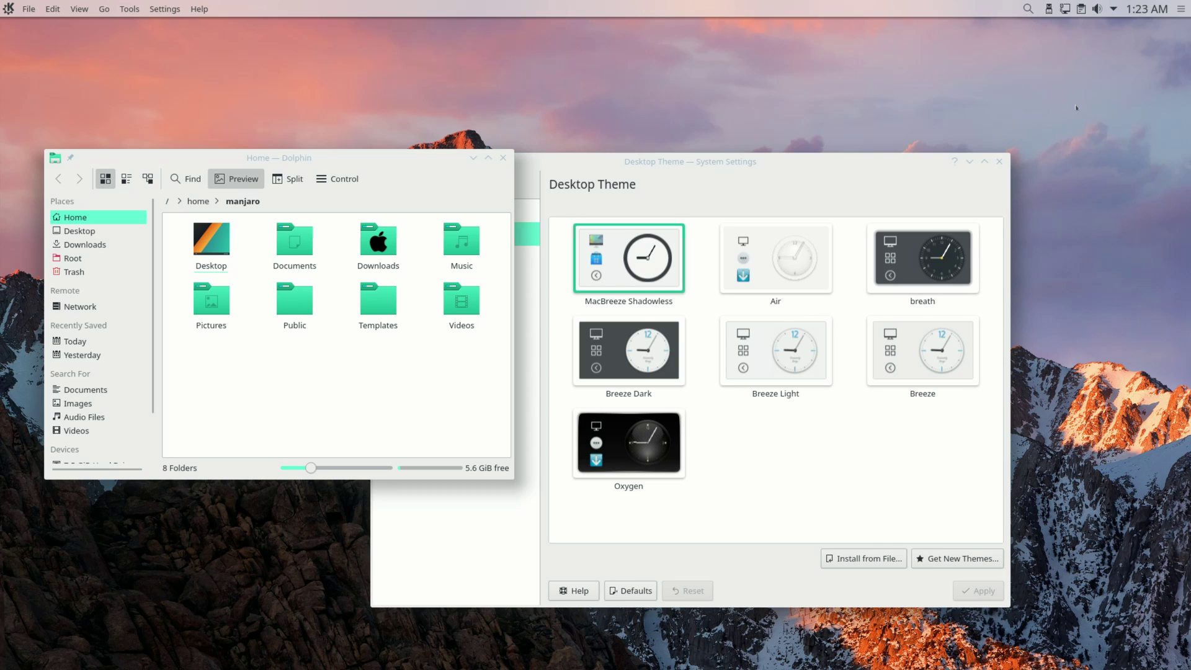
Review the categories and extra items offered in the System Tray settings without changing them.
right_click(1112, 14)
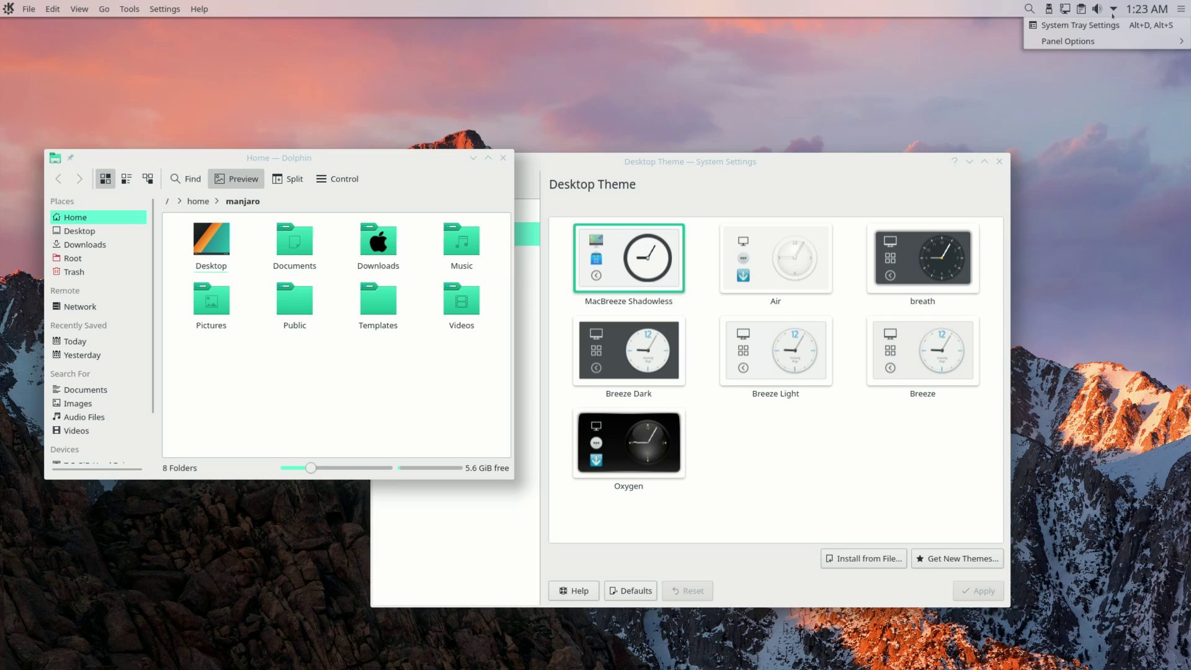
click(1066, 25)
drag(956, 27, 740, 118)
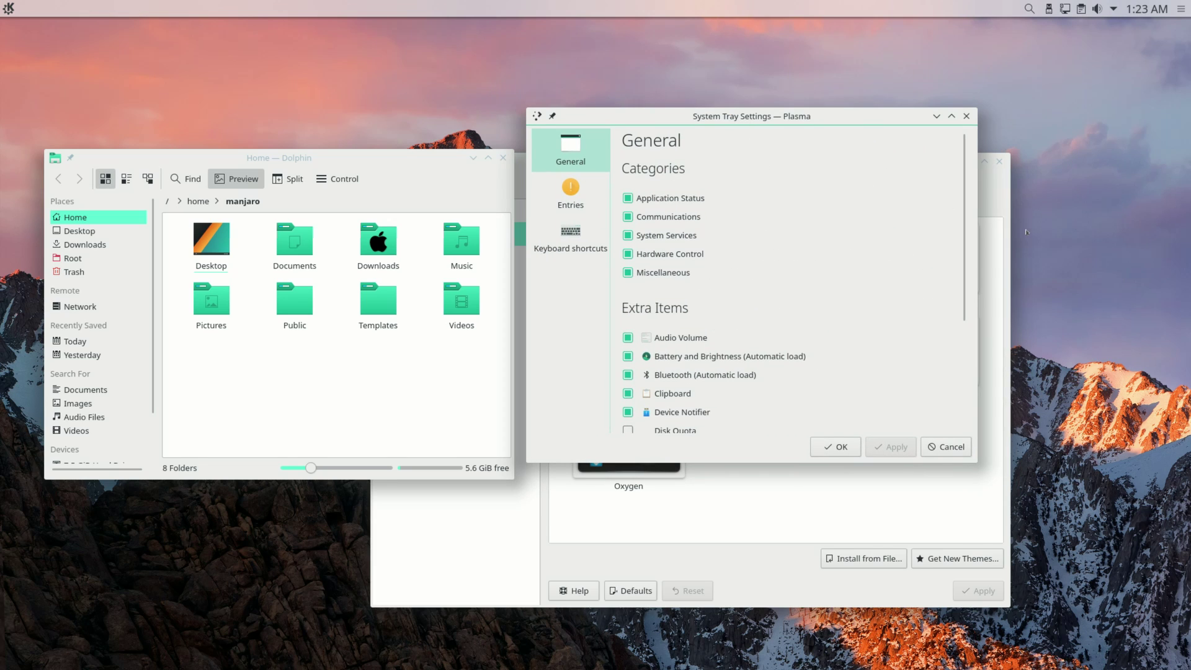
scroll(759, 318, down, 3)
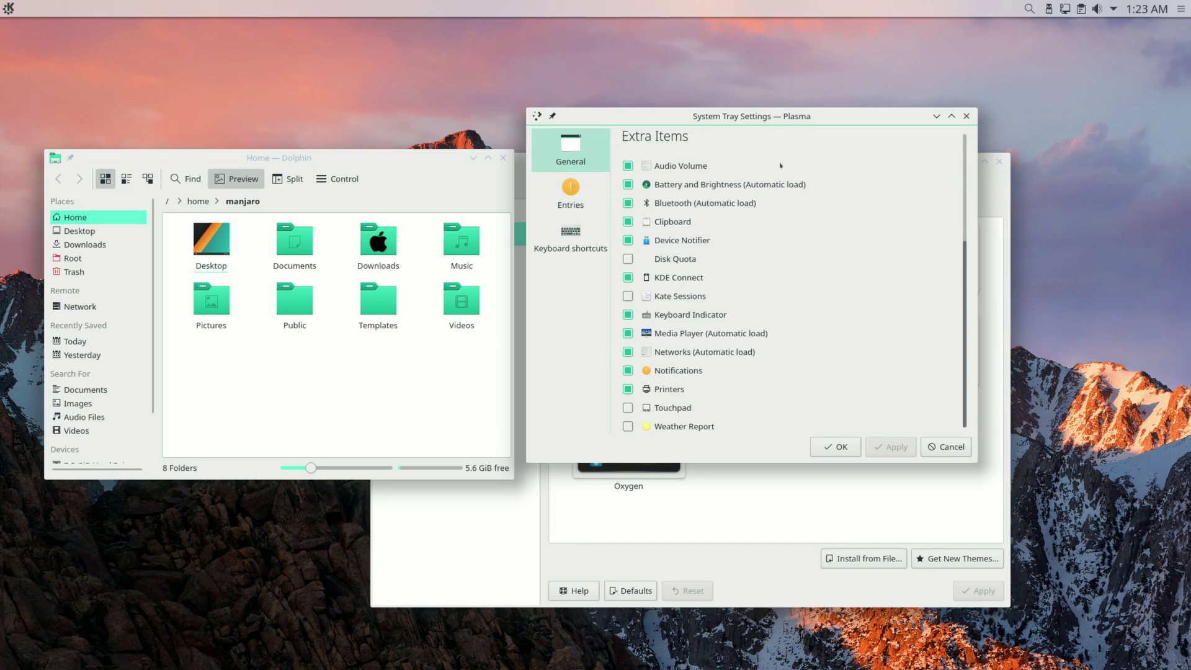
click(943, 446)
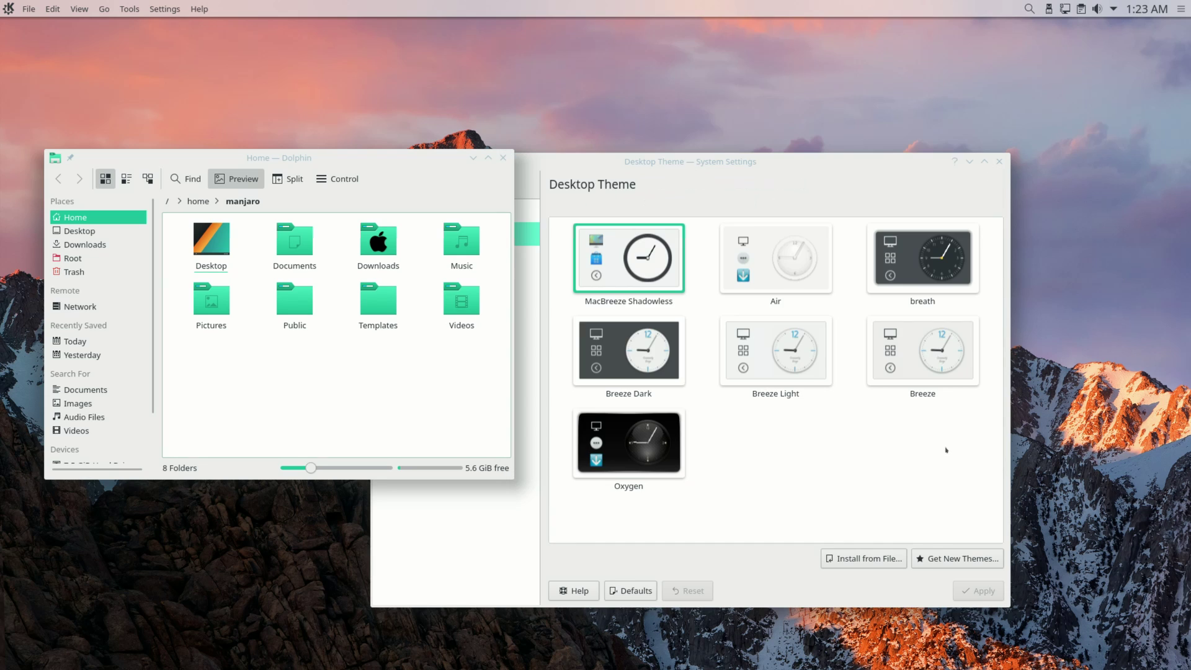
right_click(1113, 11)
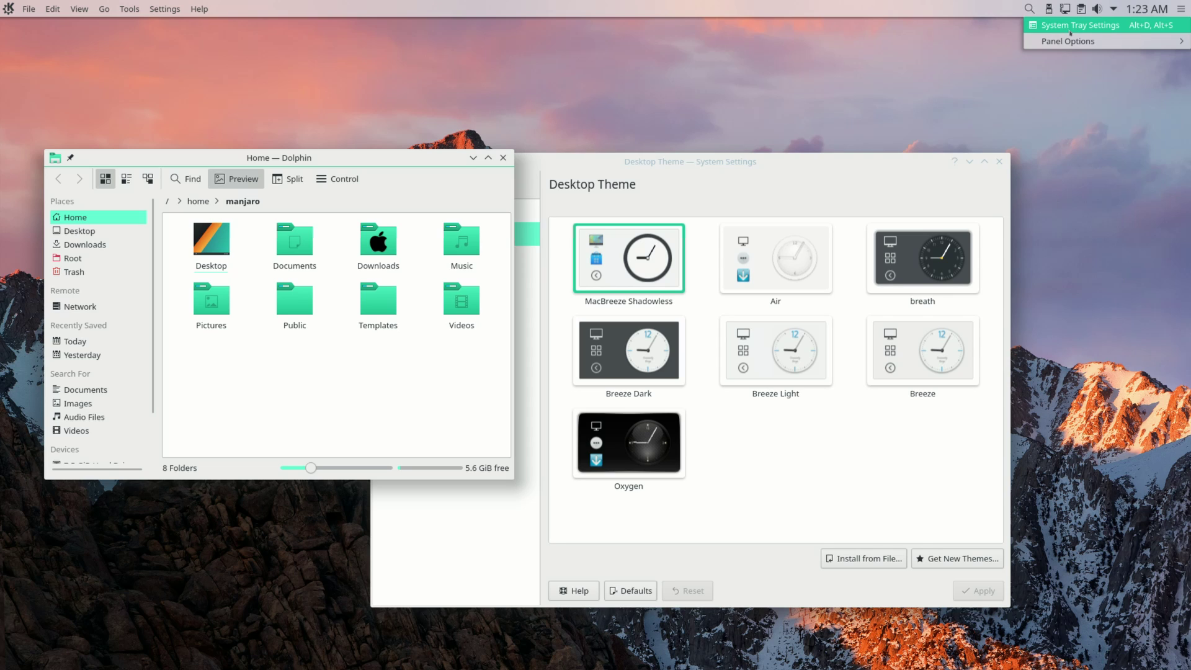
click(983, 53)
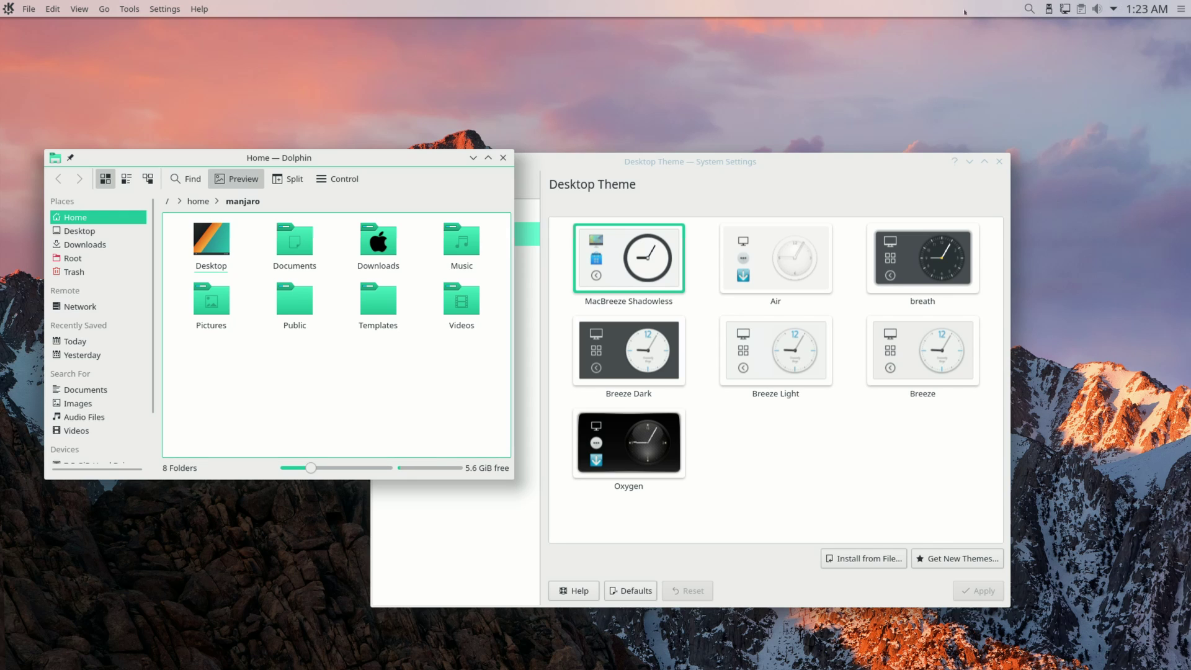
Change the Application Menu icon to 1200px-Apple_logo_black.svg.png from the Downloads folder and apply the setting.
right_click(8, 11)
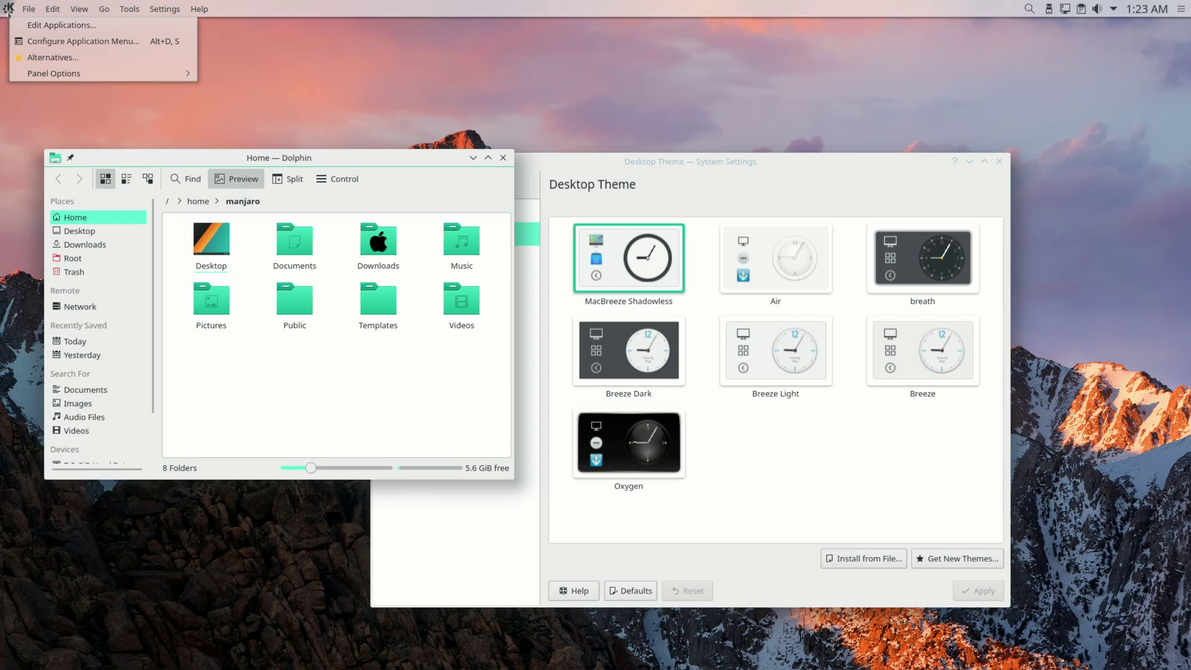
click(30, 41)
click(872, 81)
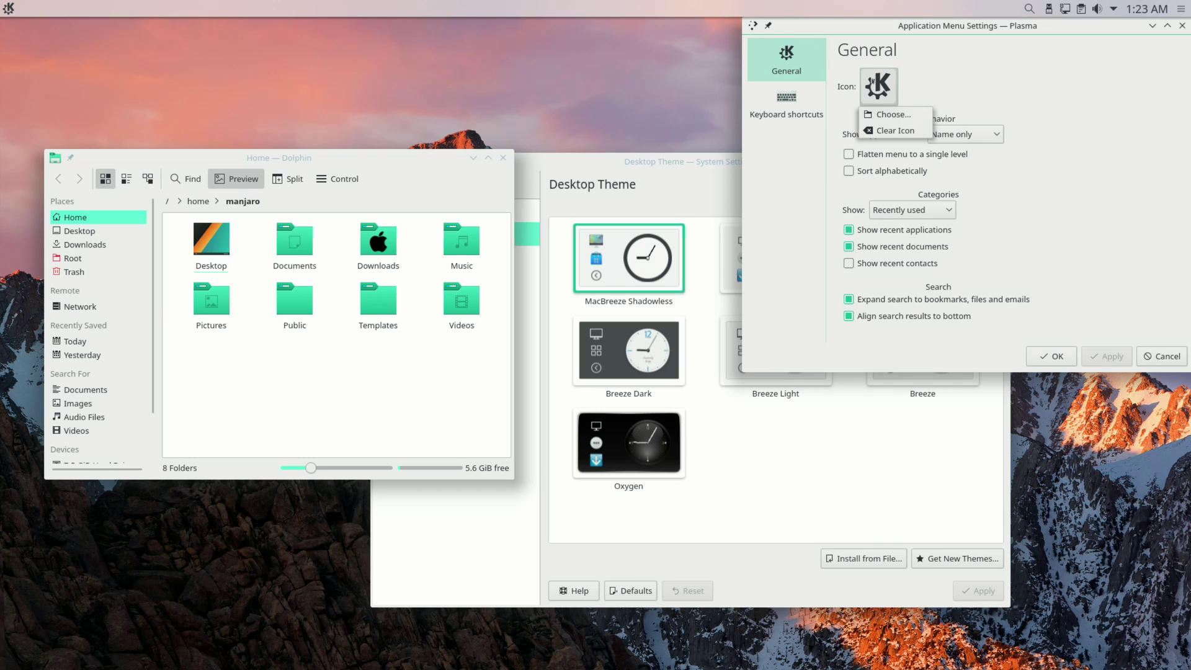
click(893, 114)
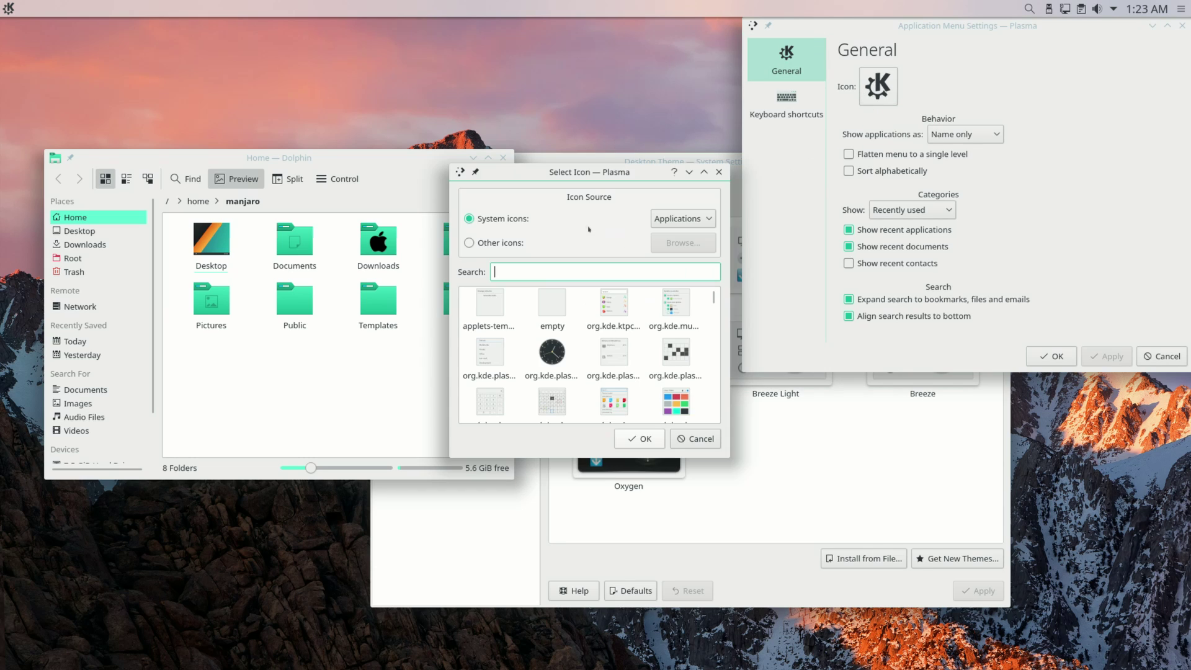
click(483, 238)
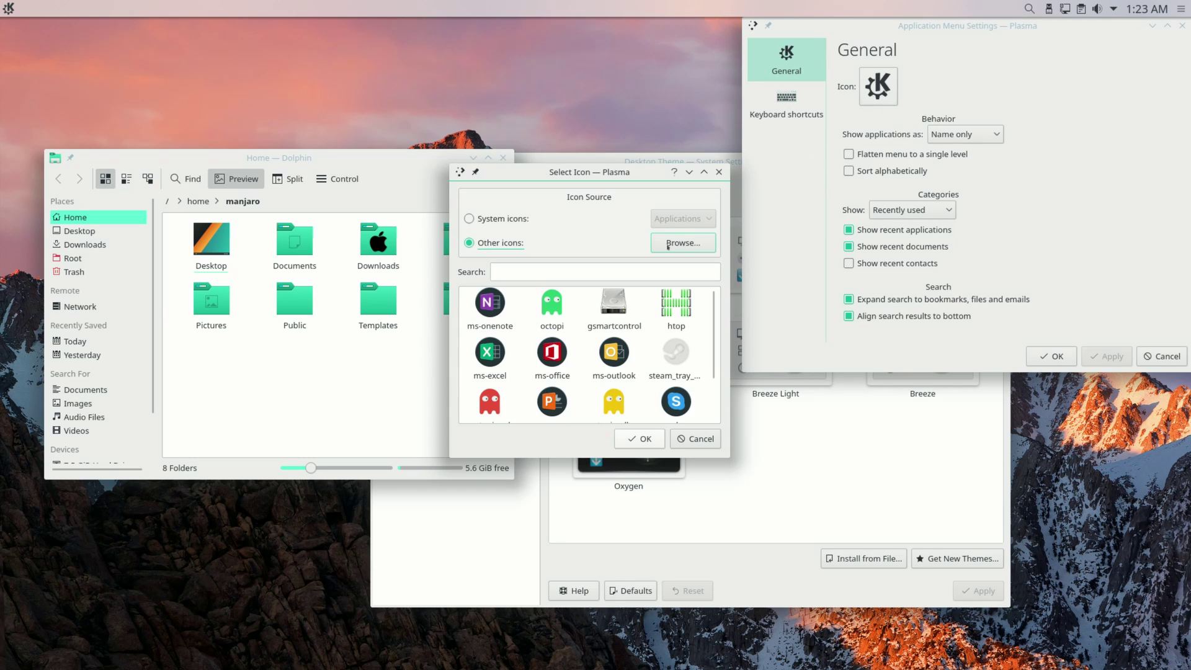
click(668, 246)
click(425, 241)
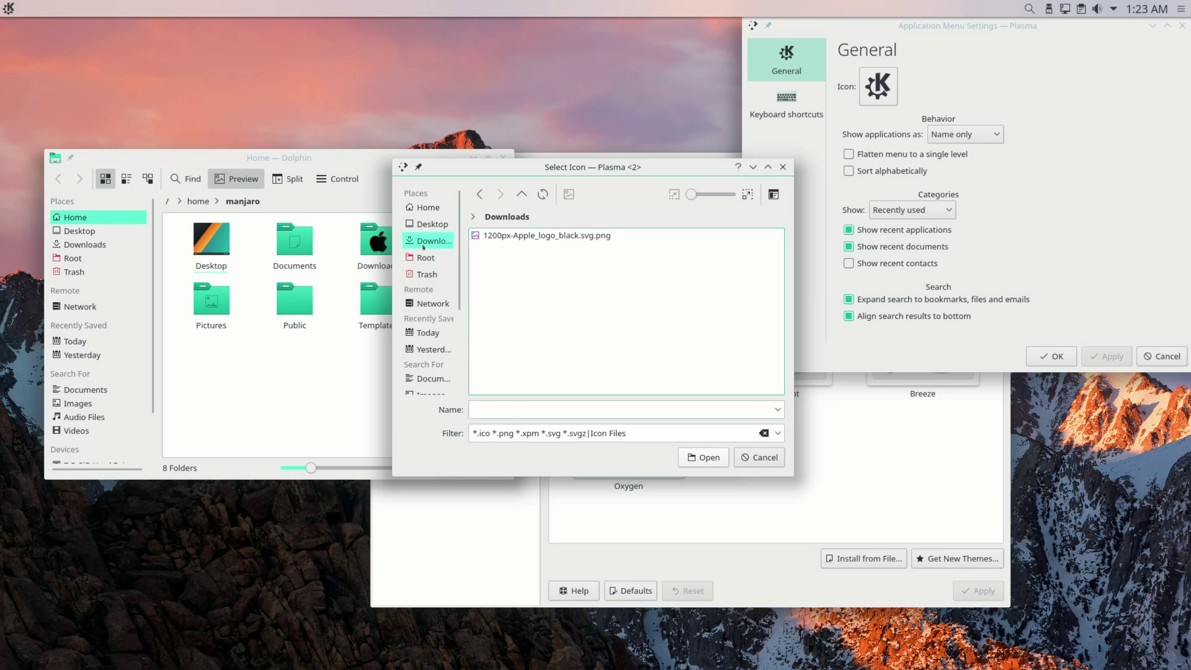
double_click(529, 237)
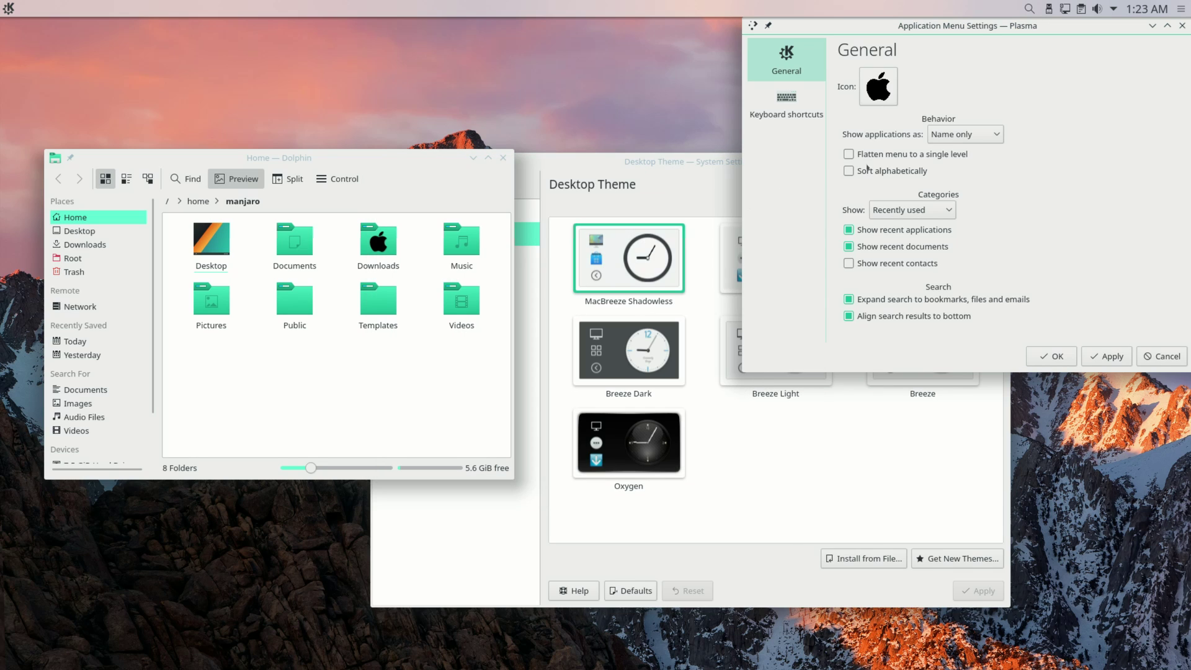
click(1094, 357)
click(1051, 356)
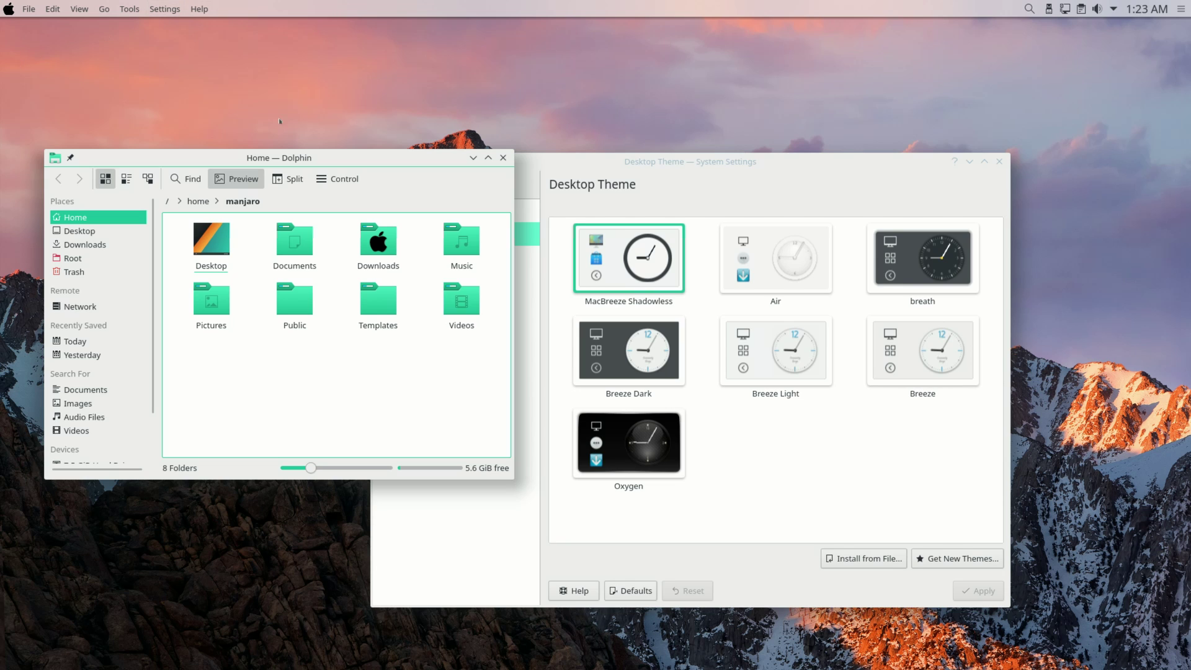
Move the Dolphin window clear of System Settings, and apply the Adwaita mouse cursor theme.
drag(181, 149, 272, 76)
click(410, 435)
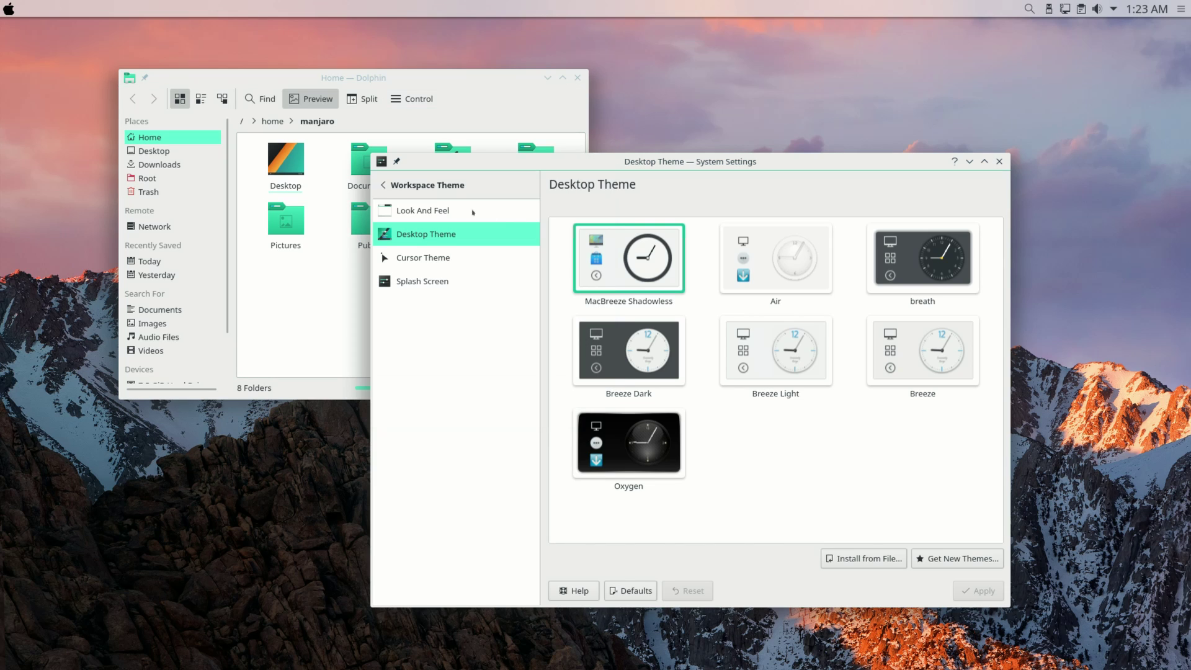
click(408, 259)
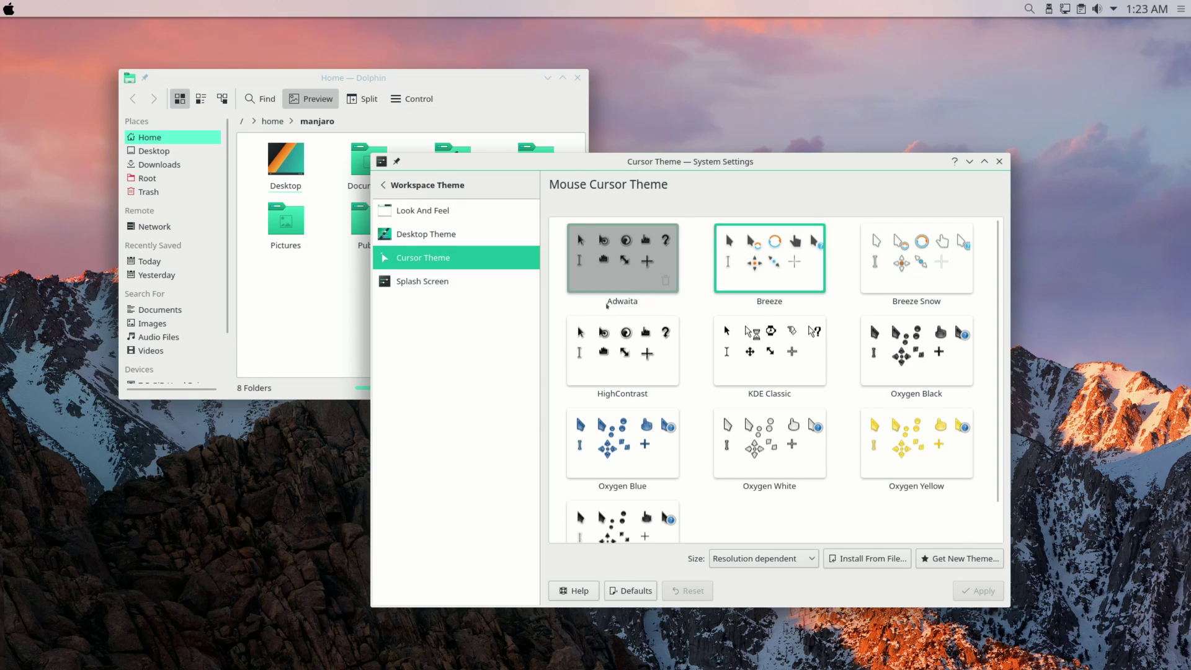
click(608, 303)
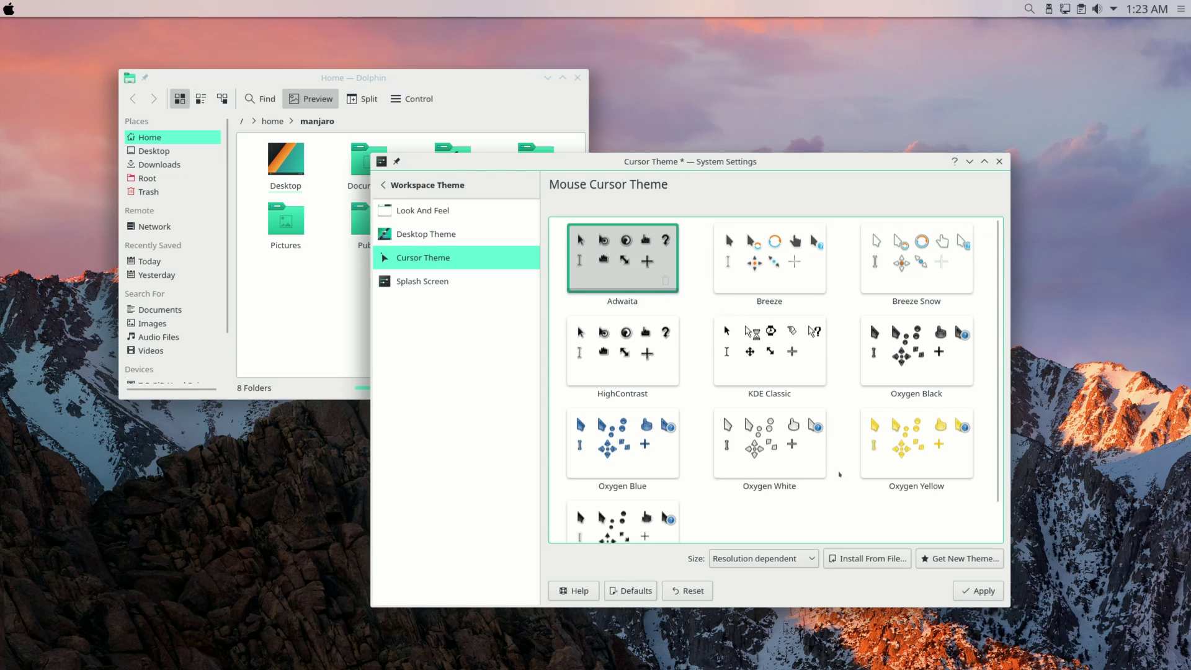
click(974, 591)
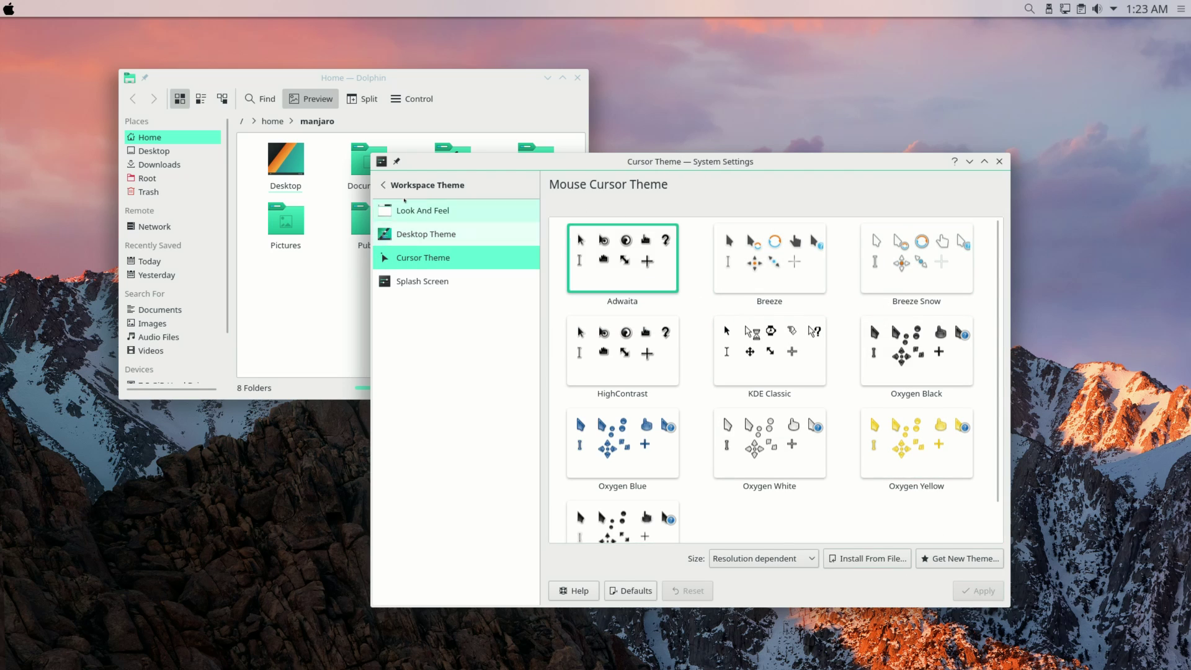
Open the online add-on installer for icon themes and search it for "mac".
click(405, 185)
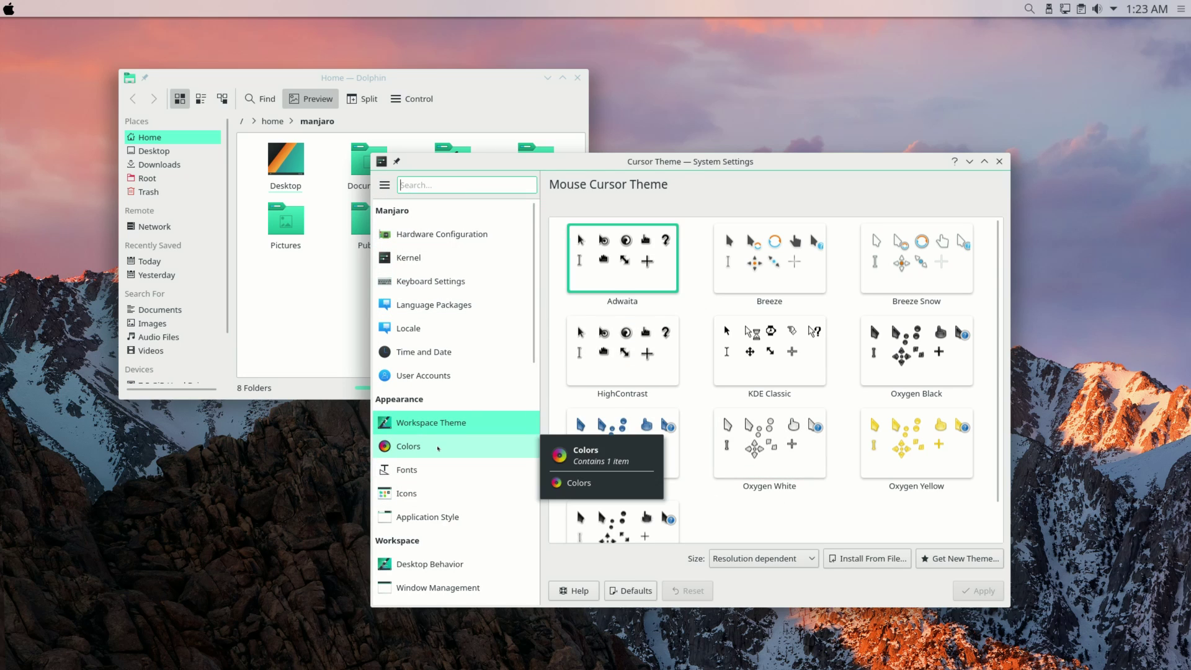
click(503, 446)
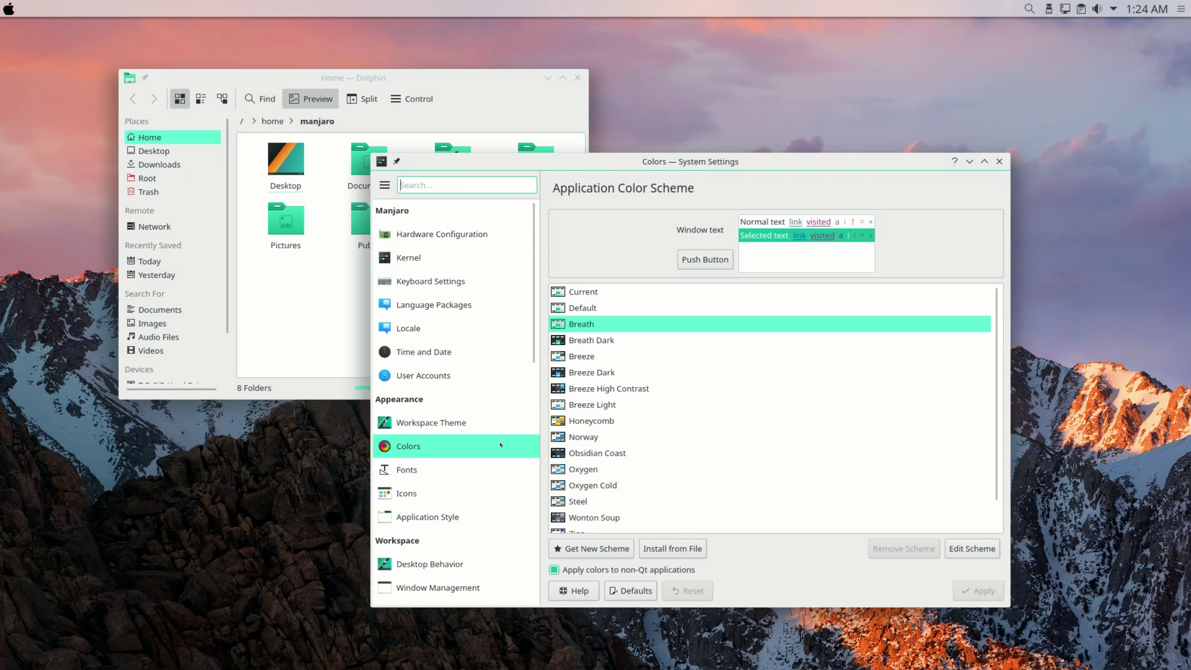
click(444, 486)
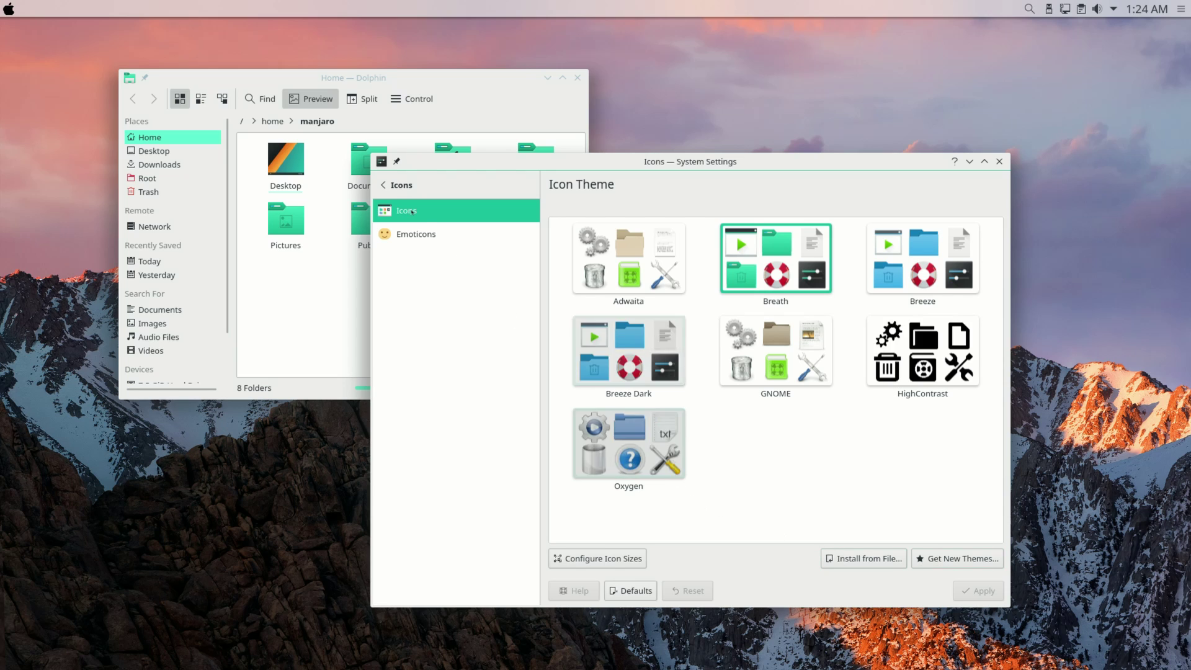
click(392, 185)
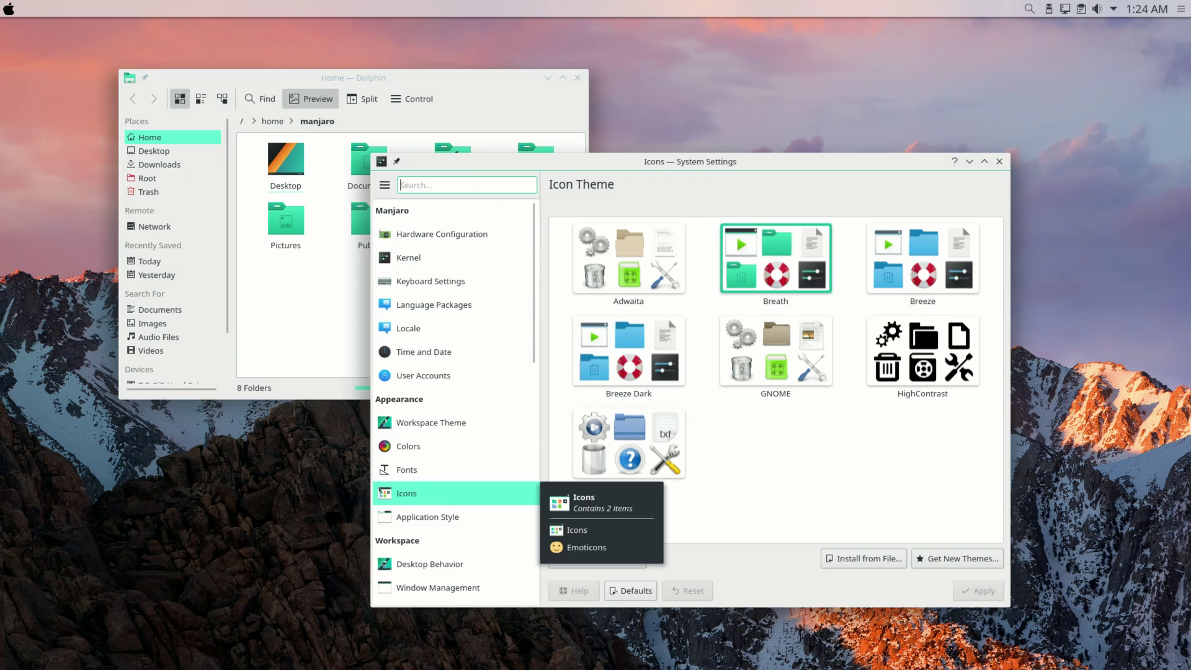
click(420, 499)
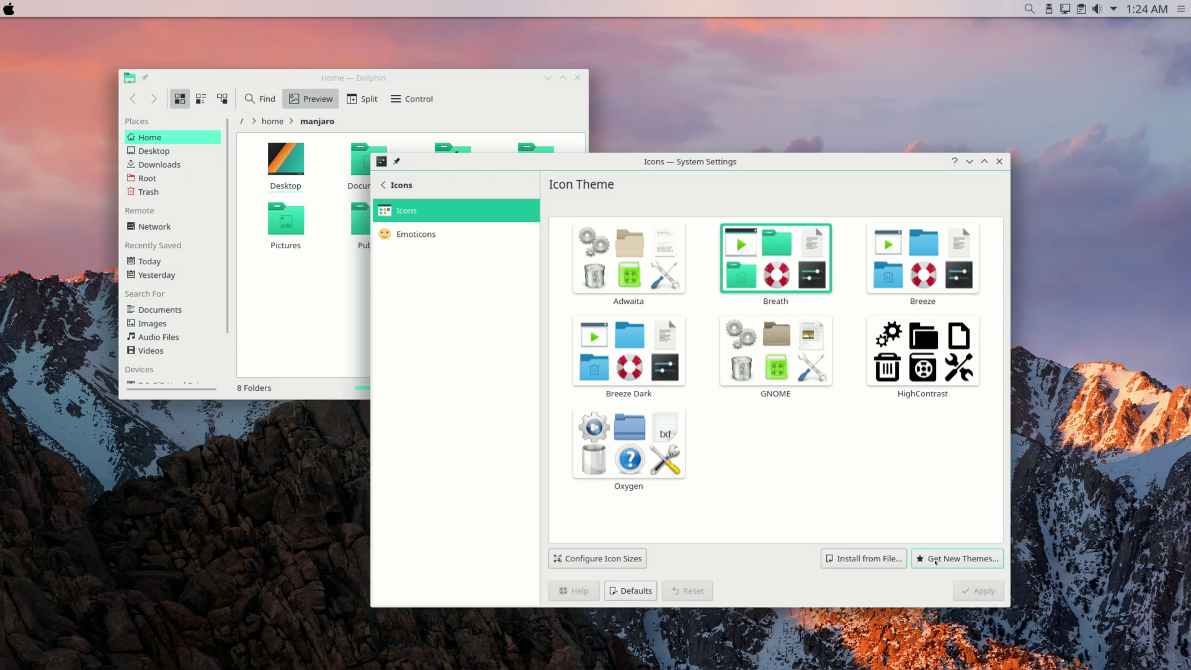
click(958, 561)
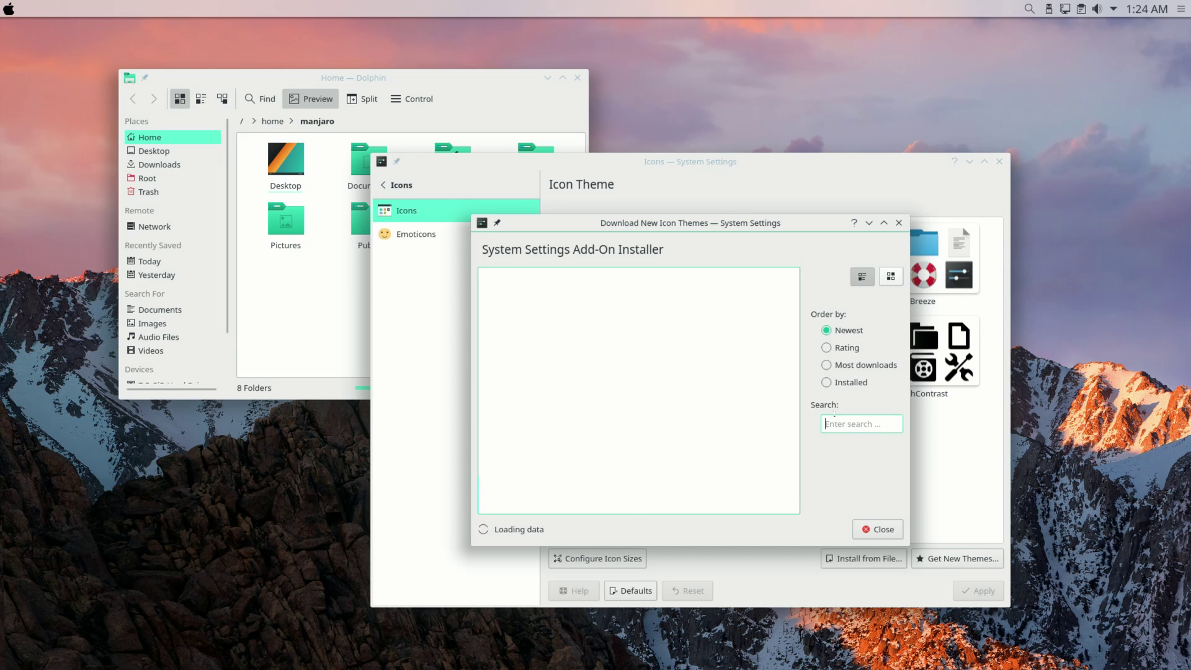
text(m)
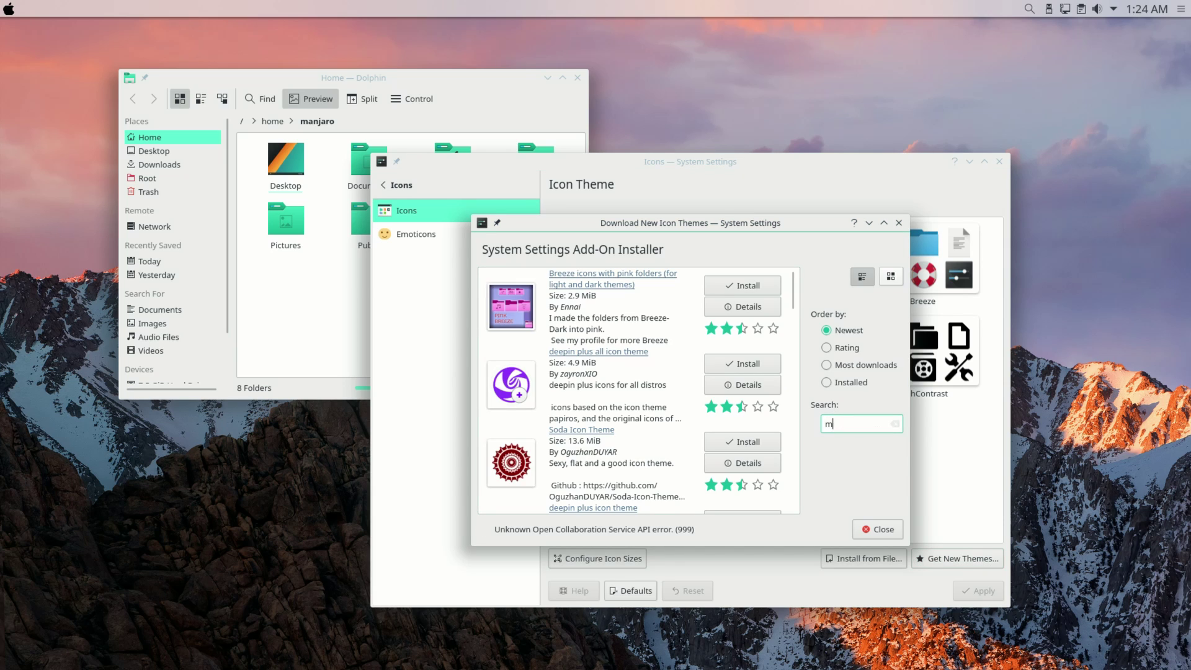
text(ac)
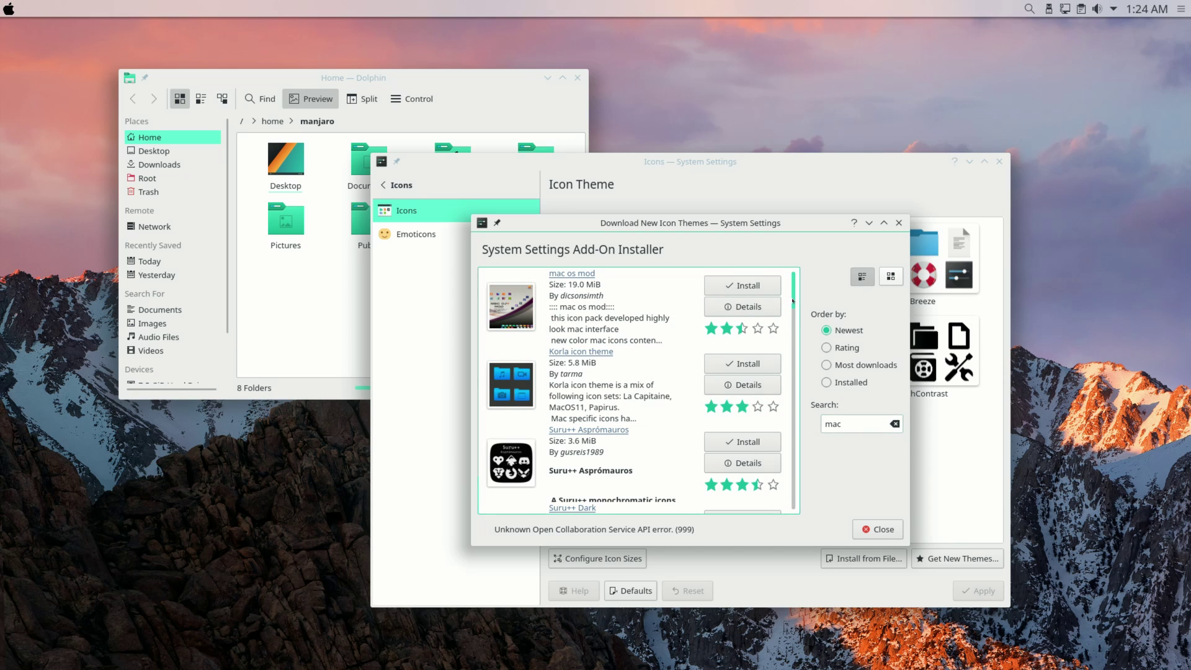
Find the La Capitaine icon theme among the search results, install it and close the add-on installer.
scroll(793, 360, down, 5)
scroll(793, 360, down, 5)
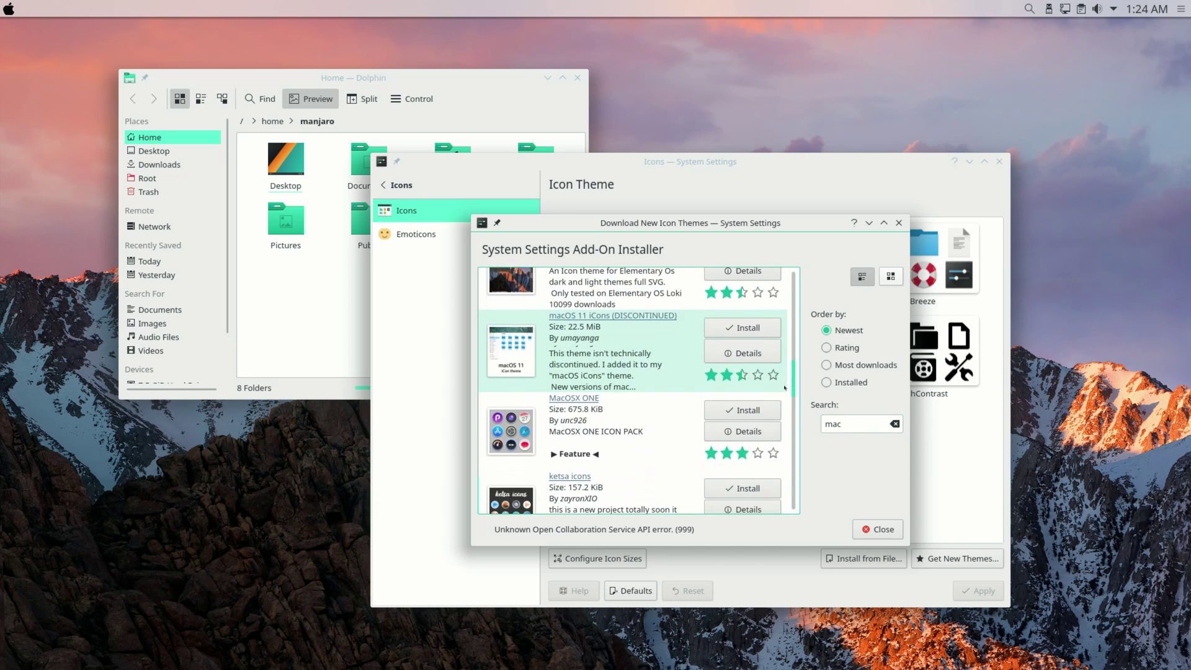
scroll(781, 441, down, 10)
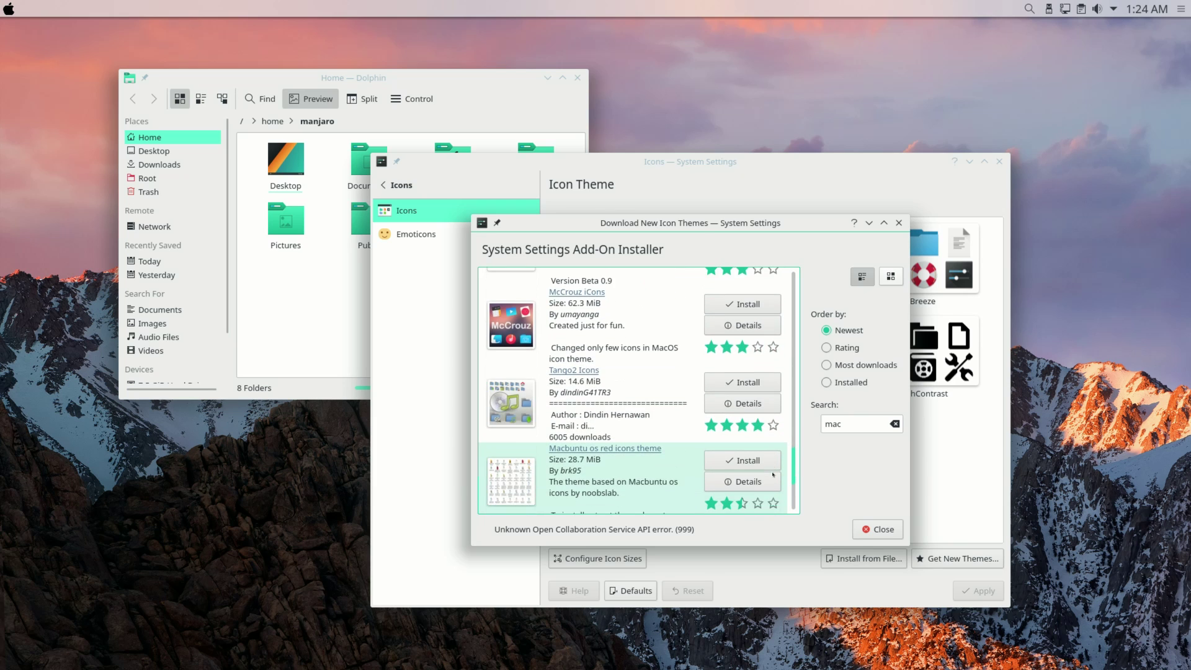
scroll(774, 508, down, 2)
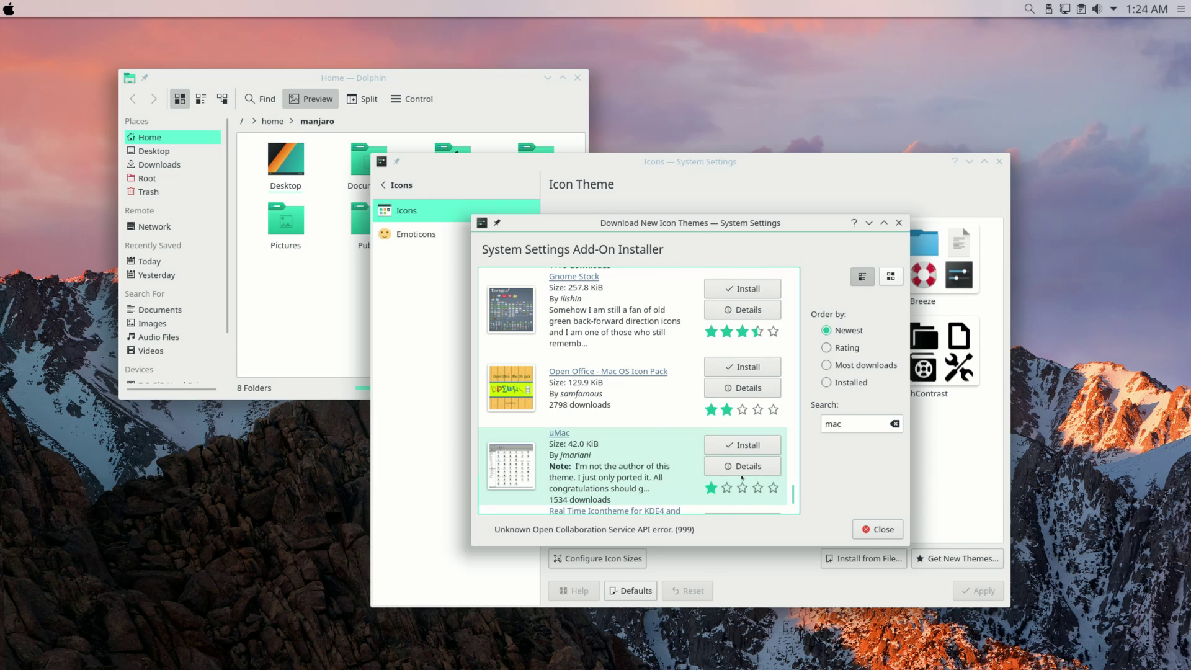
drag(794, 488, 804, 455)
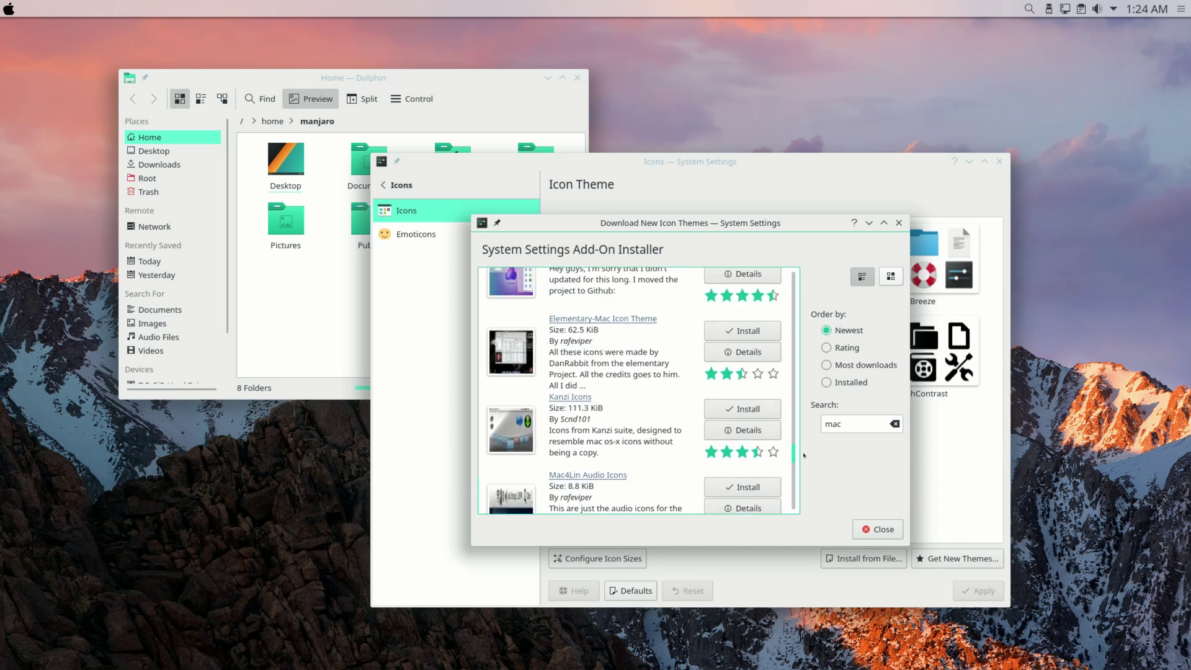
scroll(566, 426, up, 2)
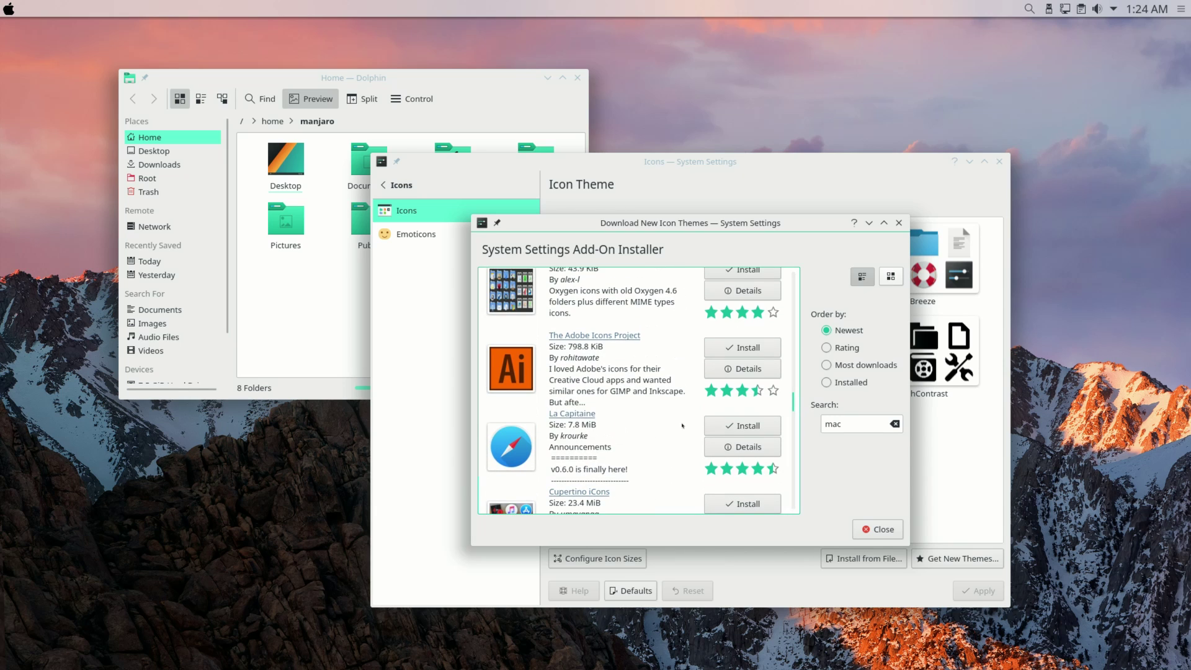
click(720, 425)
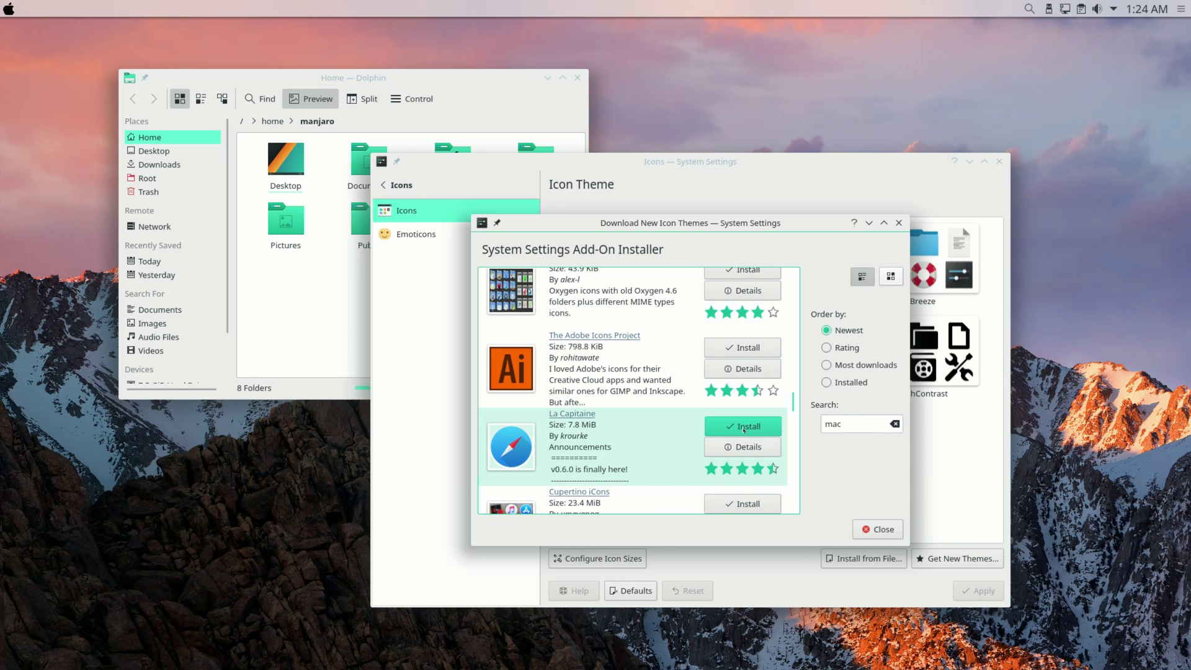
click(883, 500)
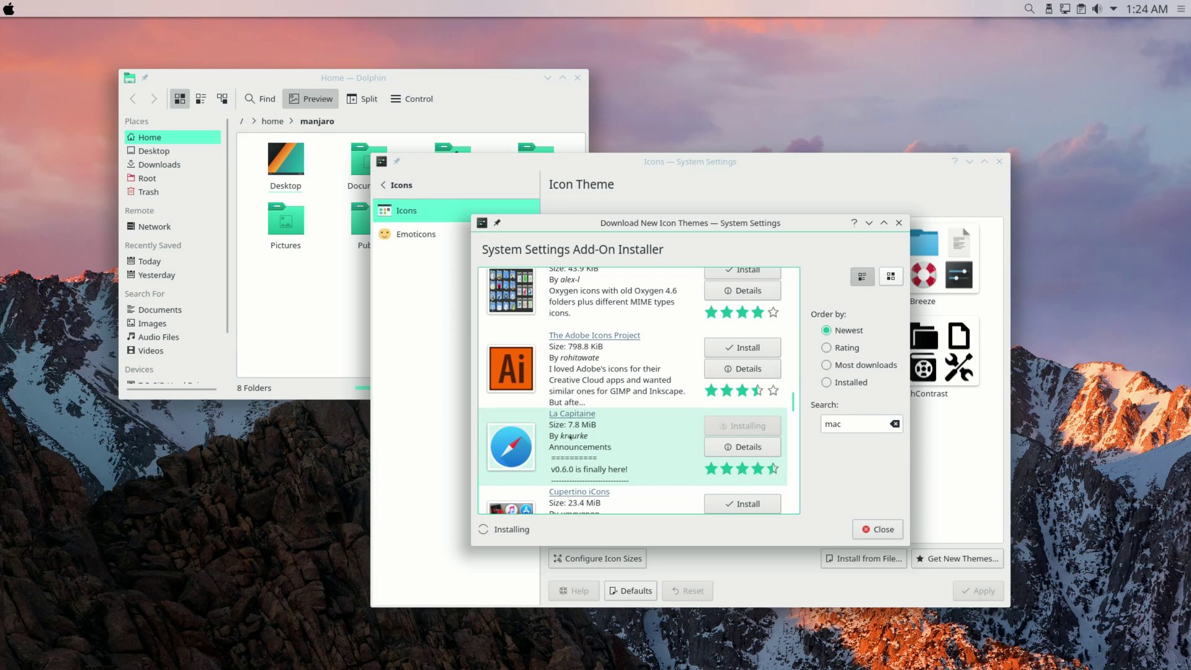
click(878, 529)
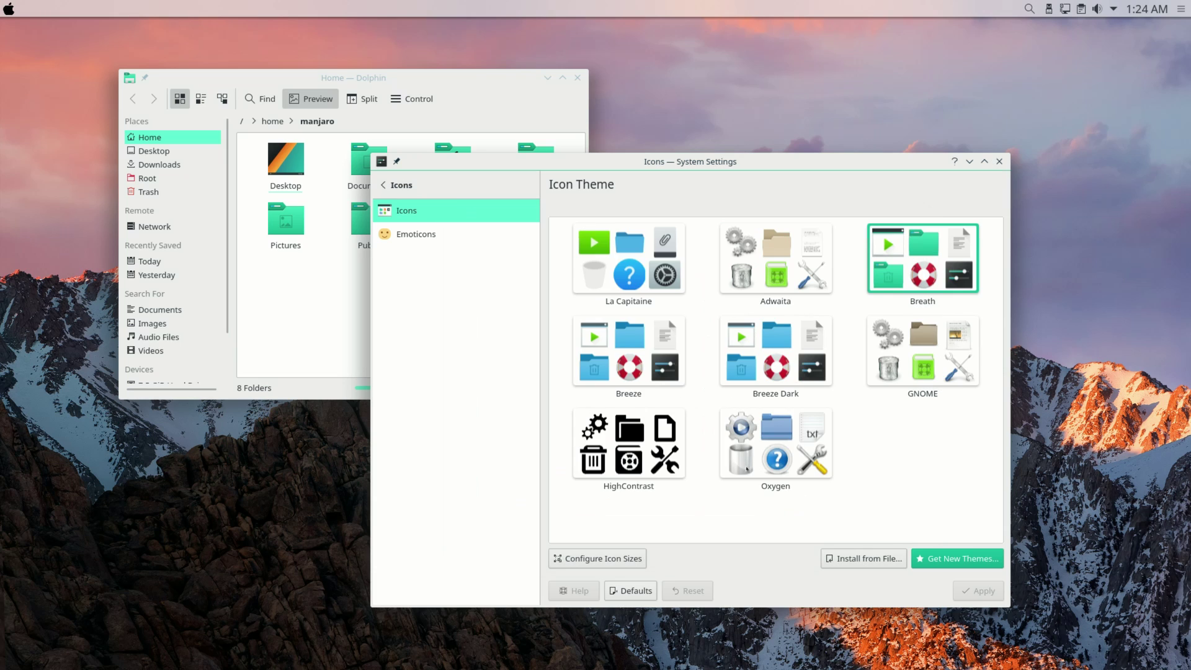
Apply the La Capitaine icon theme, and close the System Settings and Dolphin windows.
click(978, 591)
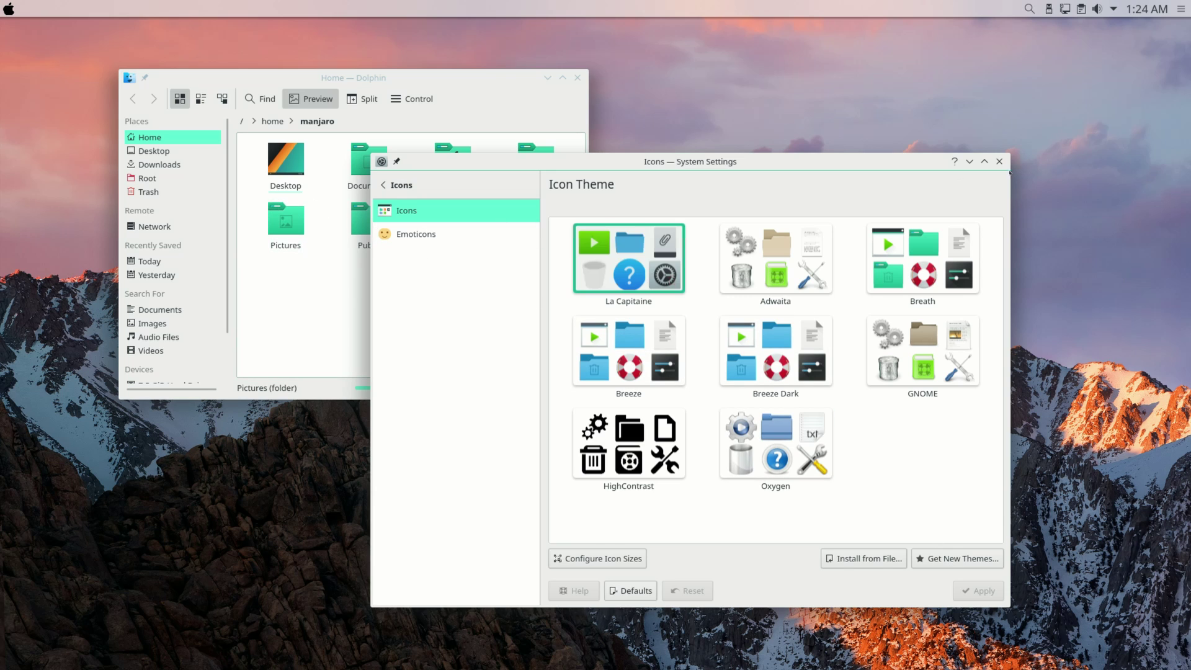
click(998, 161)
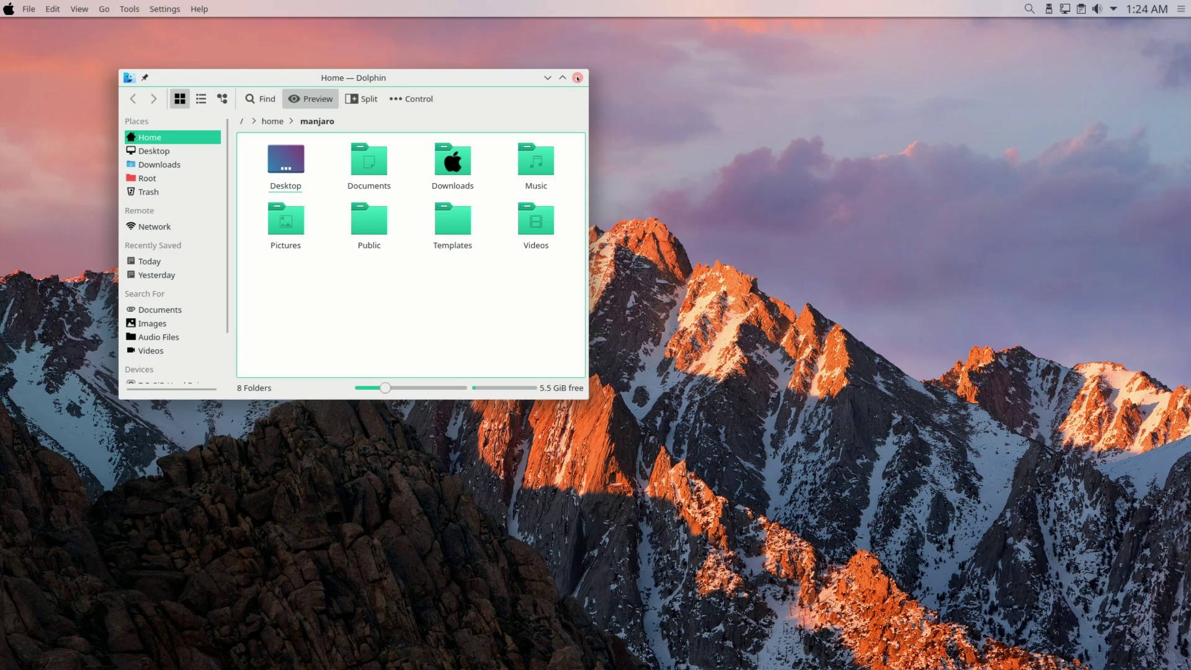
click(577, 77)
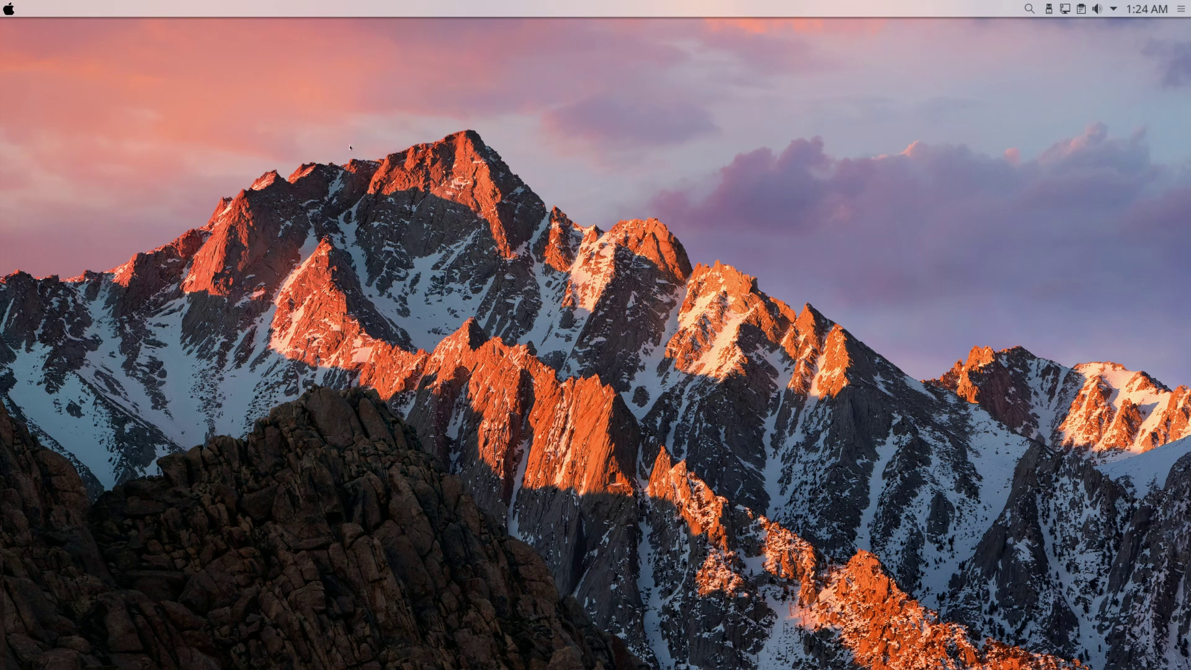
Reopen System Settings from the application menu and move its window to the middle of the desktop.
click(9, 8)
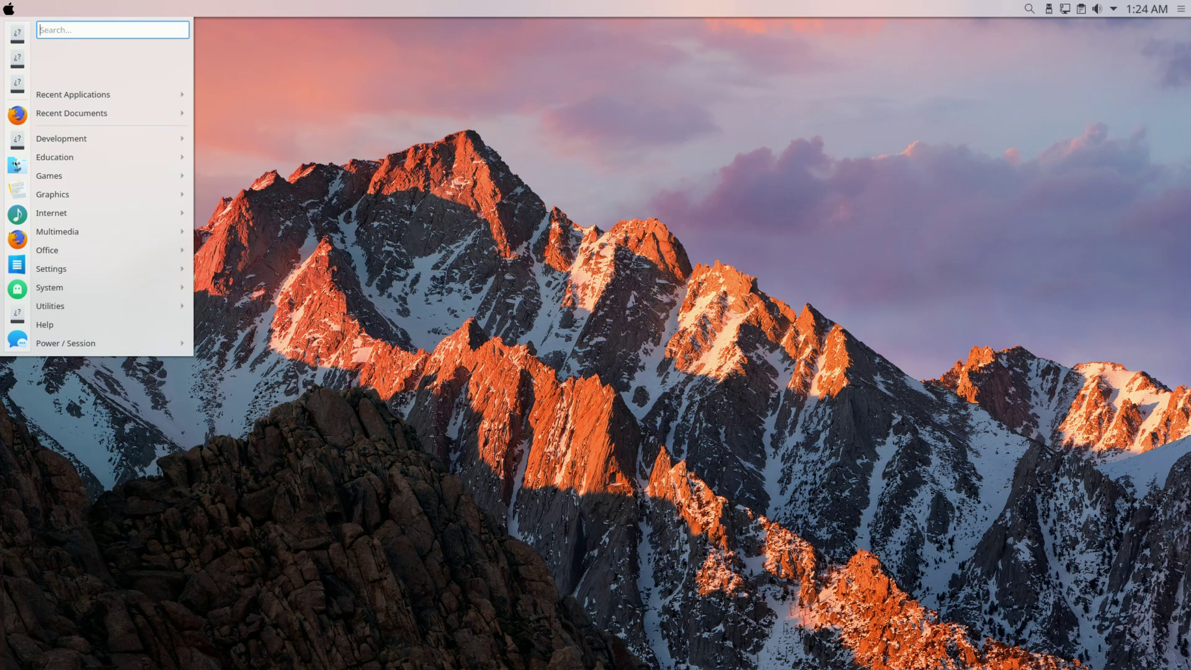
click(12, 147)
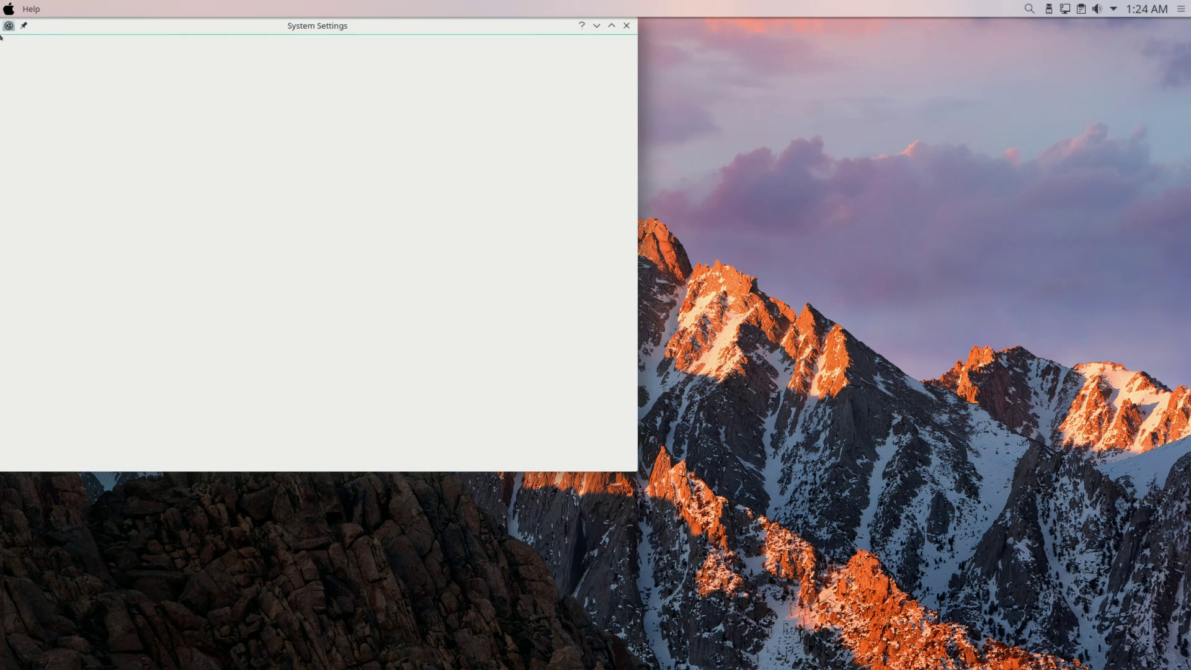
key(alt+F1)
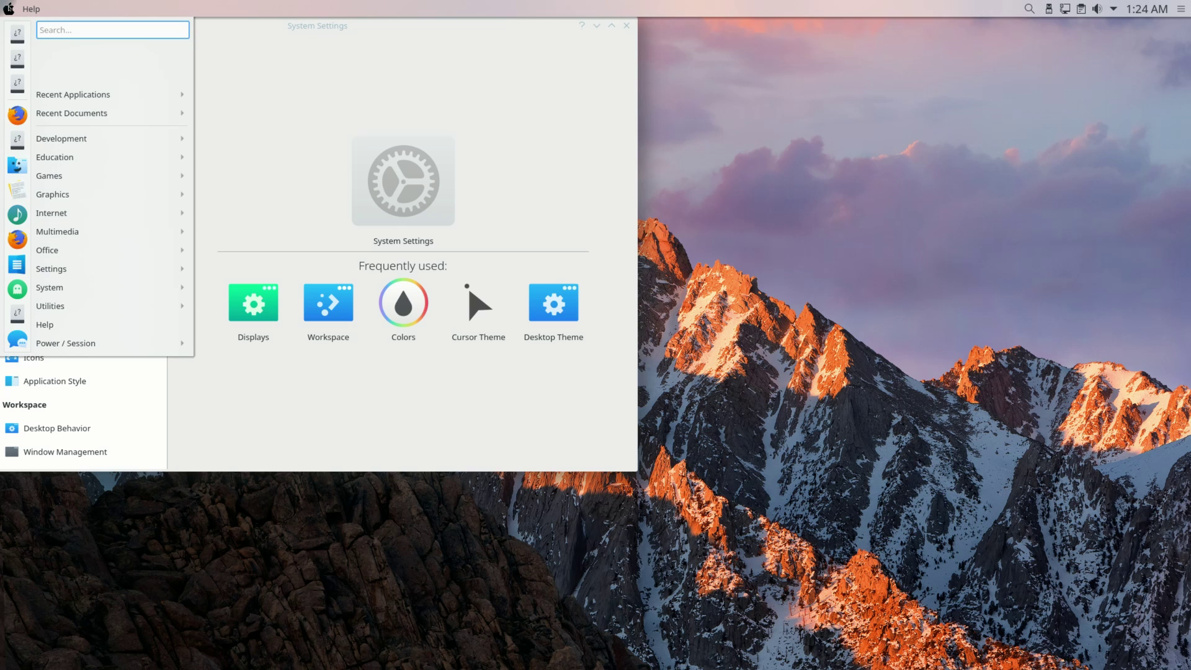
key(Escape)
drag(164, 27, 495, 103)
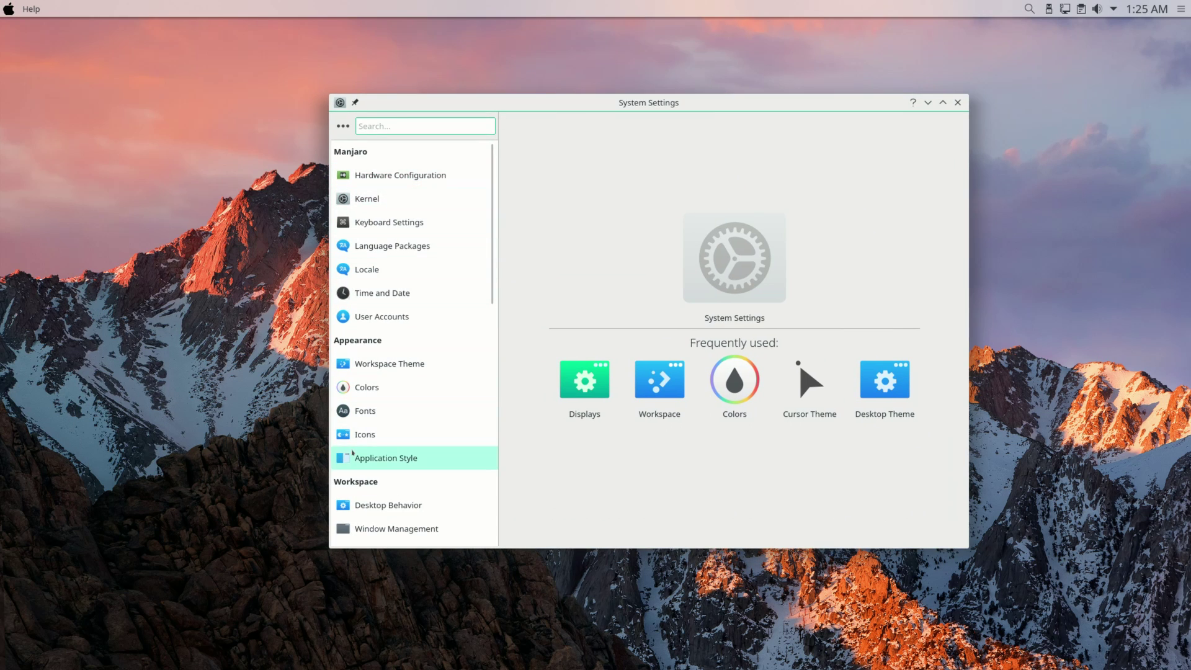
mouse_move(387, 468)
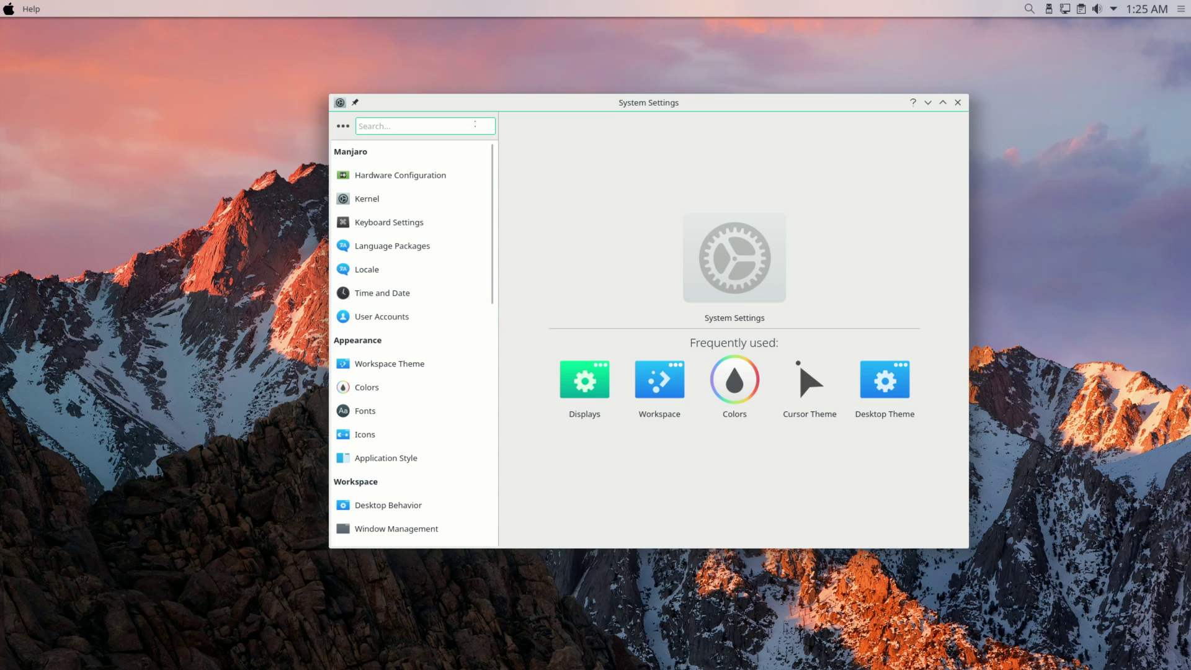
Open the online add-on installer for window decorations under Application Style and search it for "mac".
drag(510, 108, 429, 199)
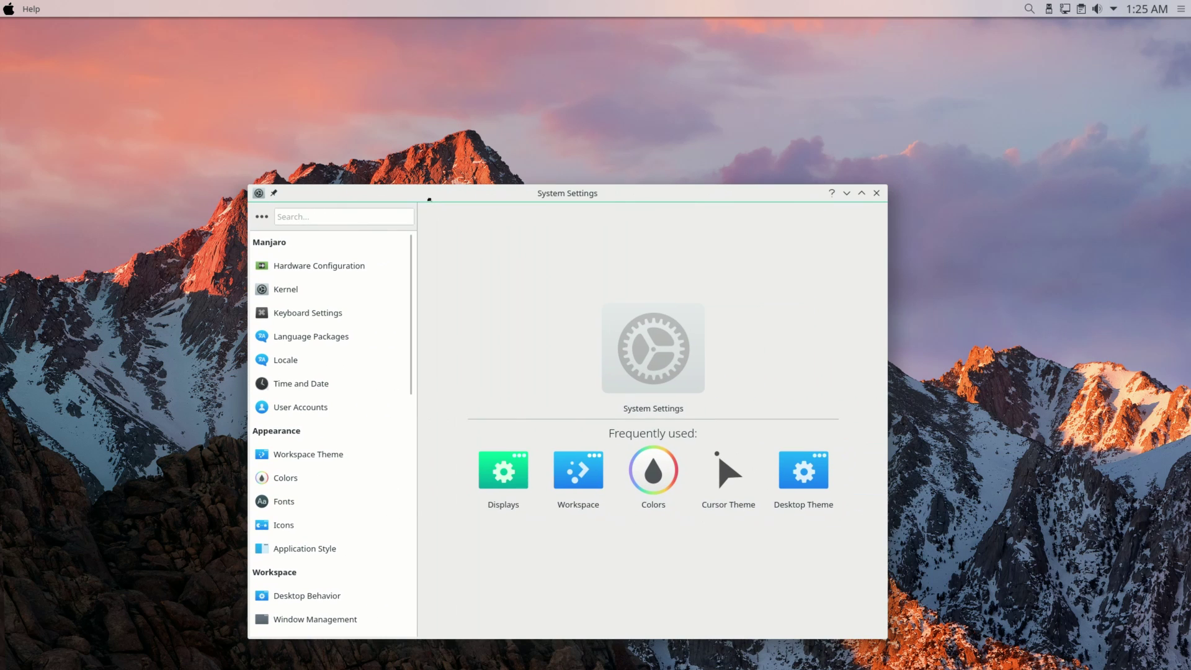
click(280, 549)
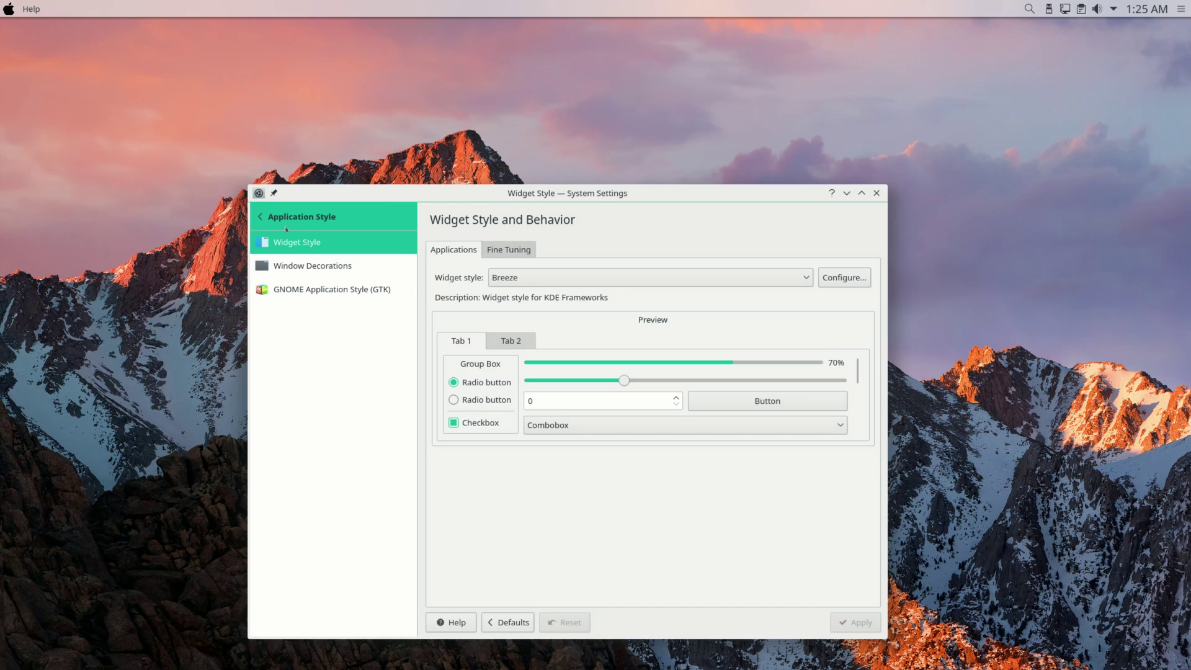
click(373, 268)
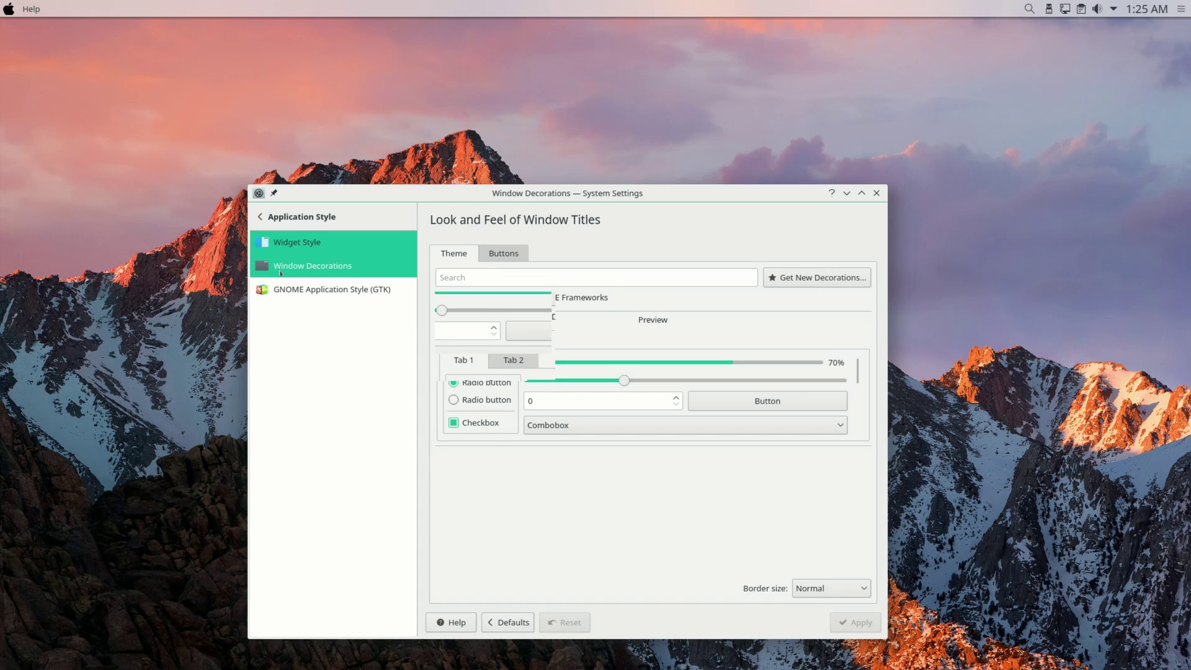
click(789, 279)
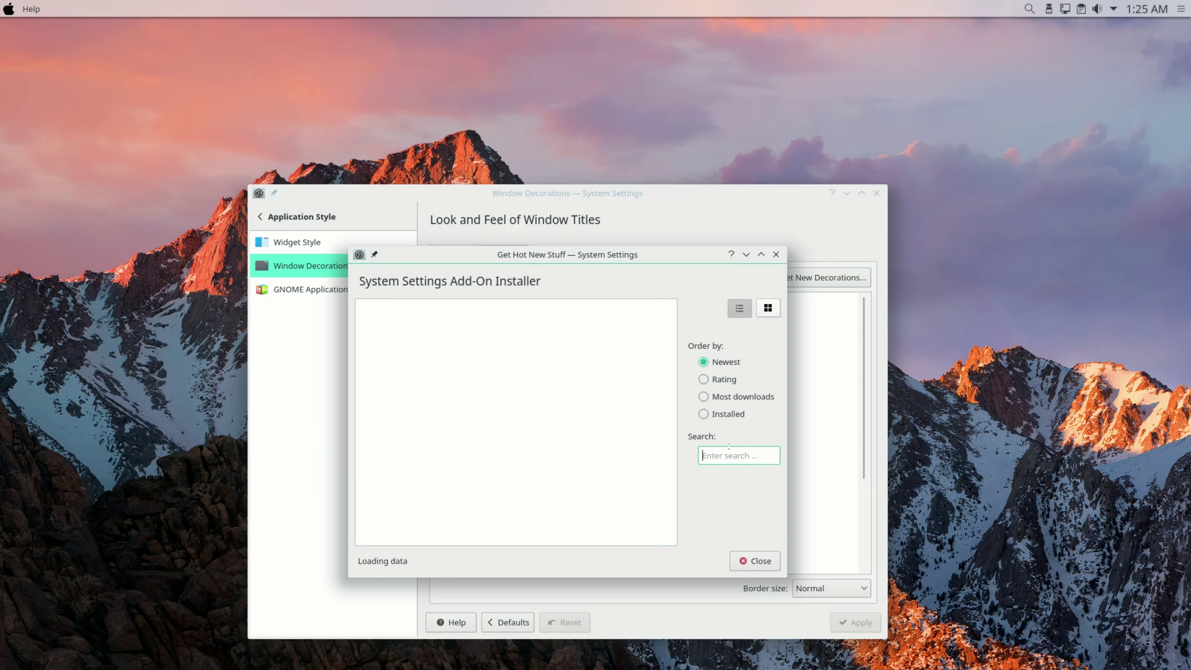
text(mac)
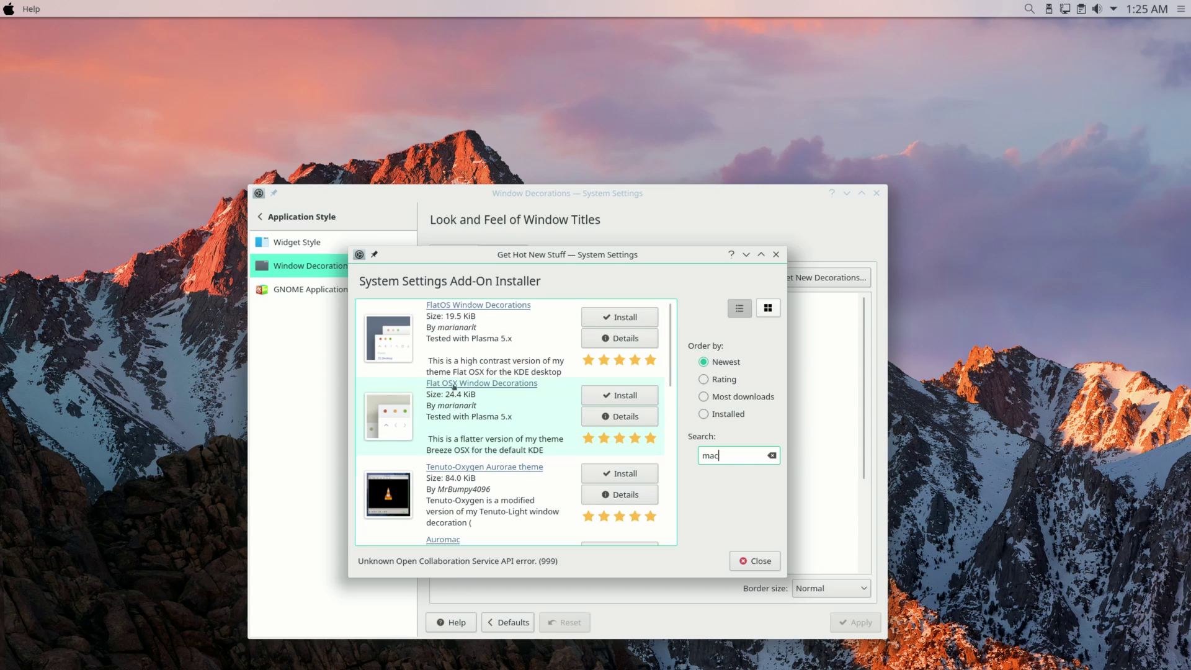
Install Flat OSX Window Decorations, close the add-on installer and apply the Flat OSX decoration theme.
click(617, 396)
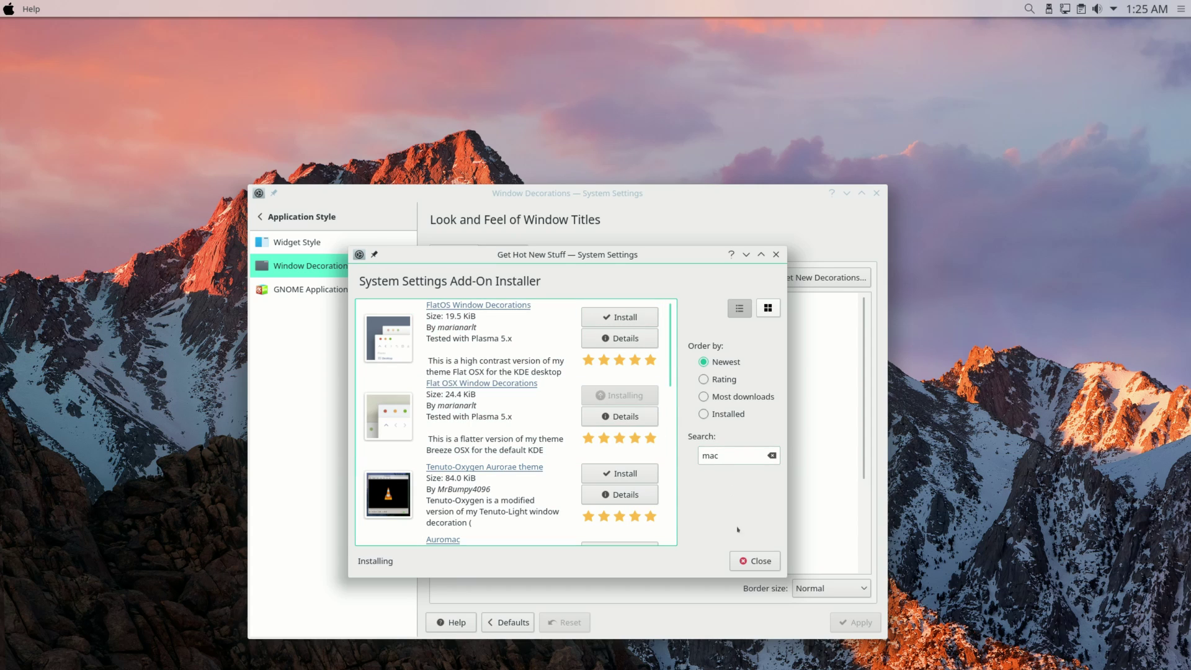
click(755, 561)
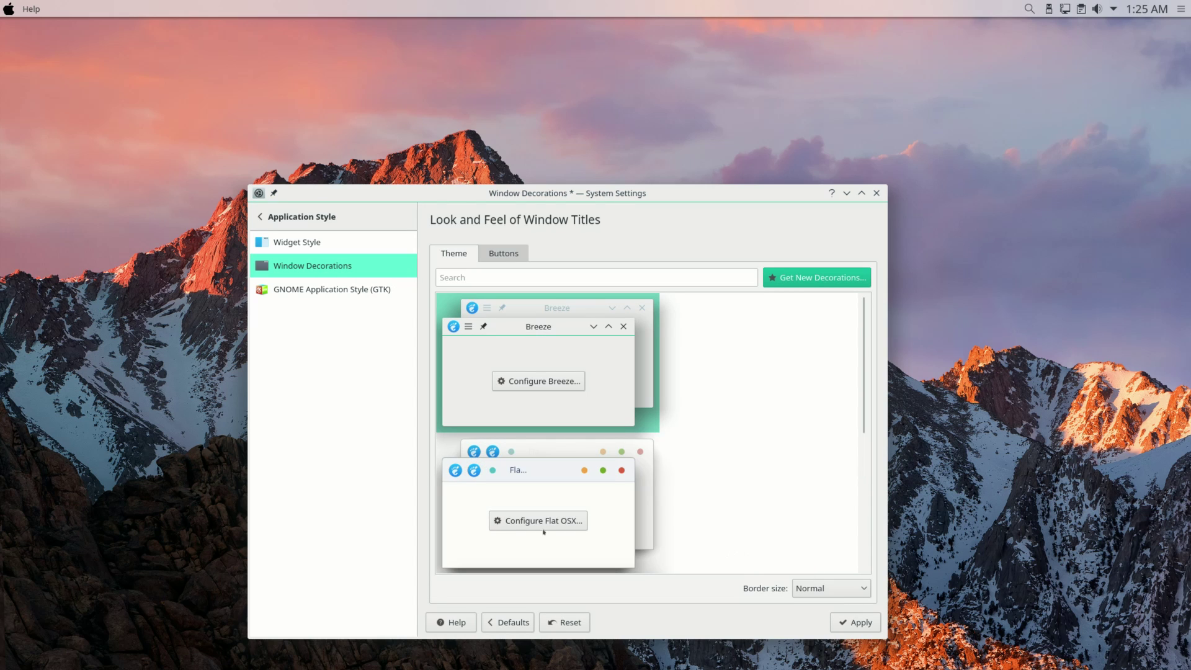
click(477, 495)
click(856, 622)
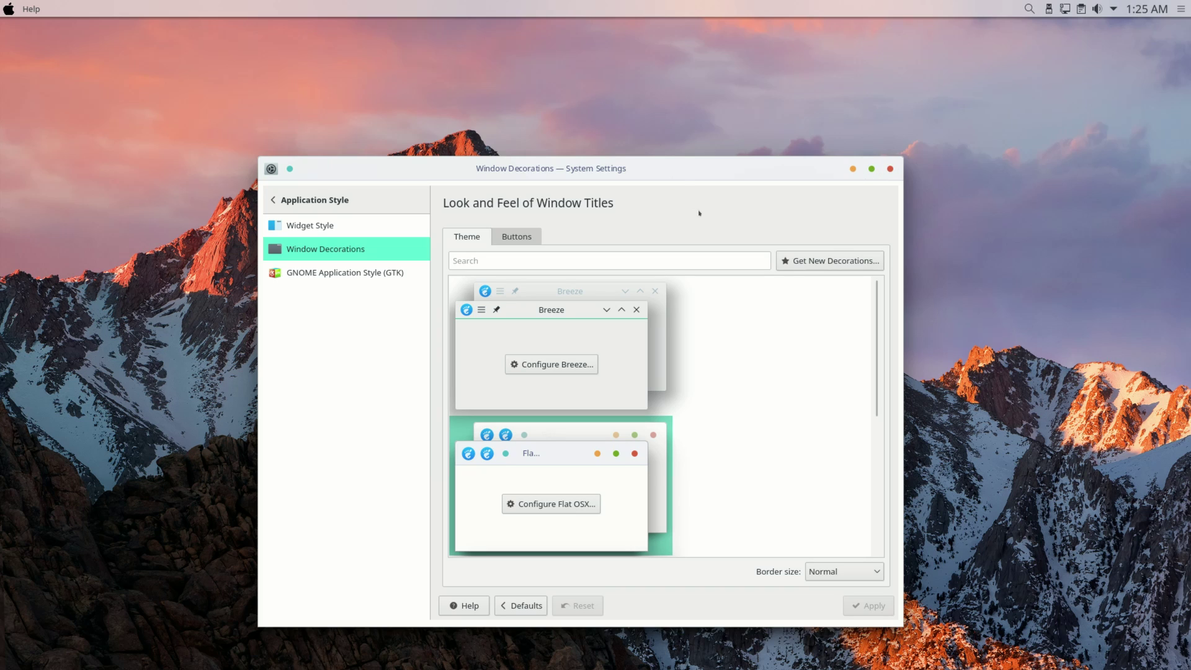
Arrange Close, Maximize and Minimize at the titlebar's left and On all desktops at its right, remove Menu and Context help, and apply.
click(515, 238)
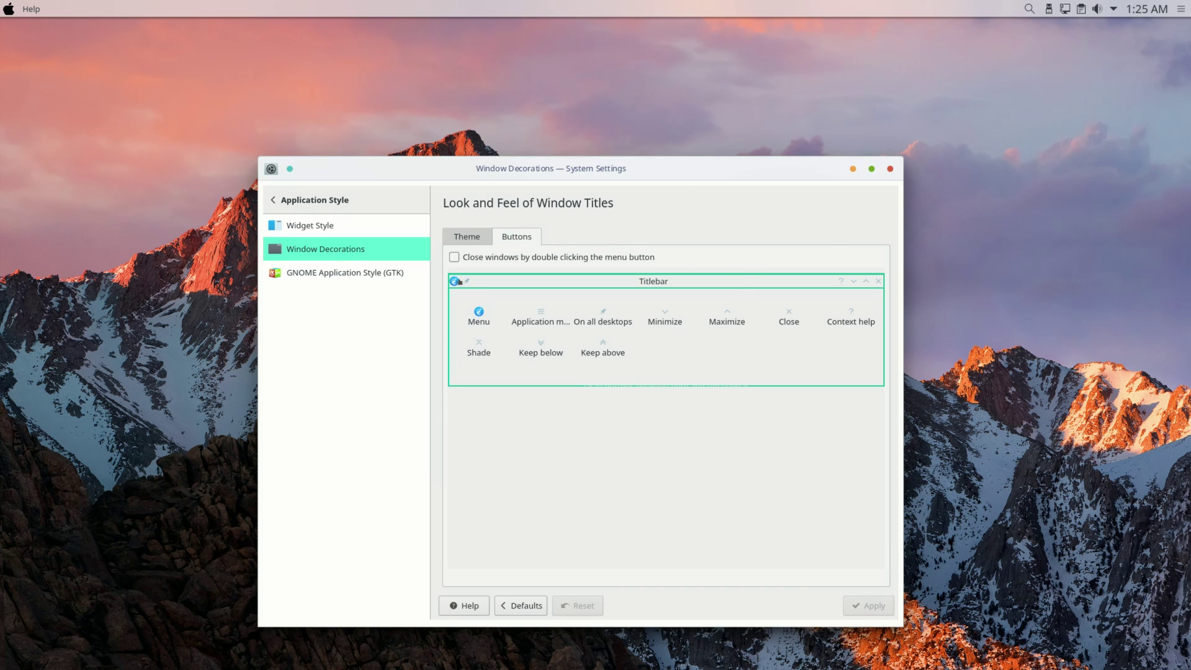
drag(466, 281, 859, 284)
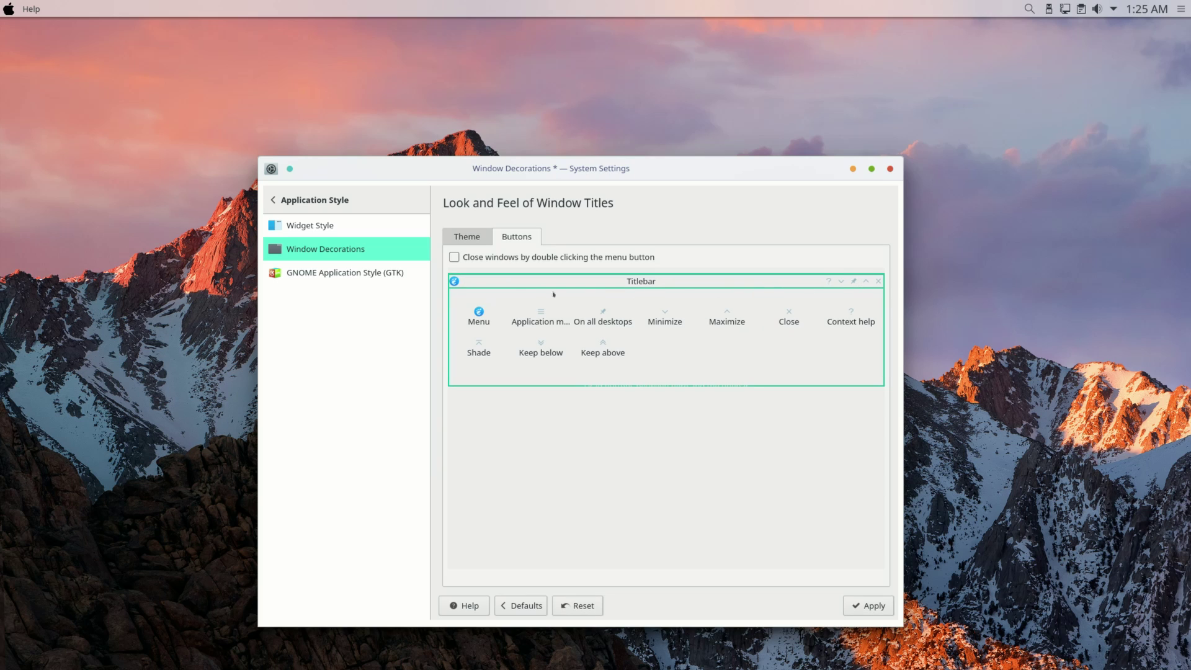
drag(450, 281, 704, 399)
drag(828, 281, 451, 282)
drag(878, 281, 566, 279)
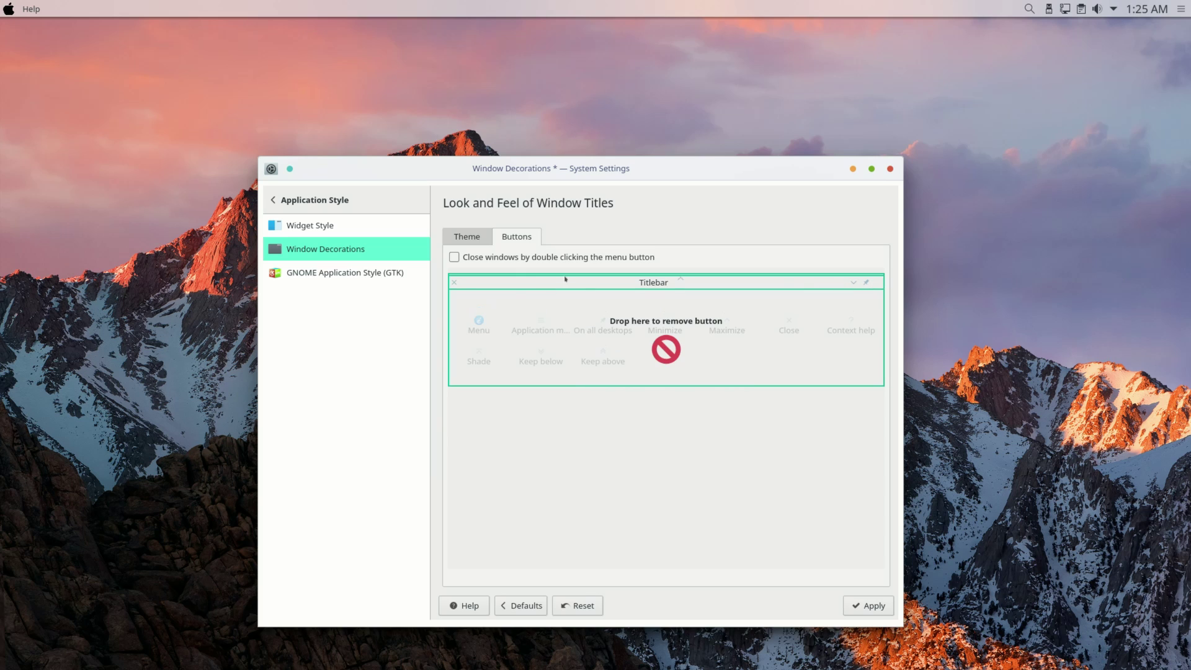
mouse_move(459, 289)
mouse_down()
mouse_move(450, 284)
mouse_move(462, 282)
mouse_up()
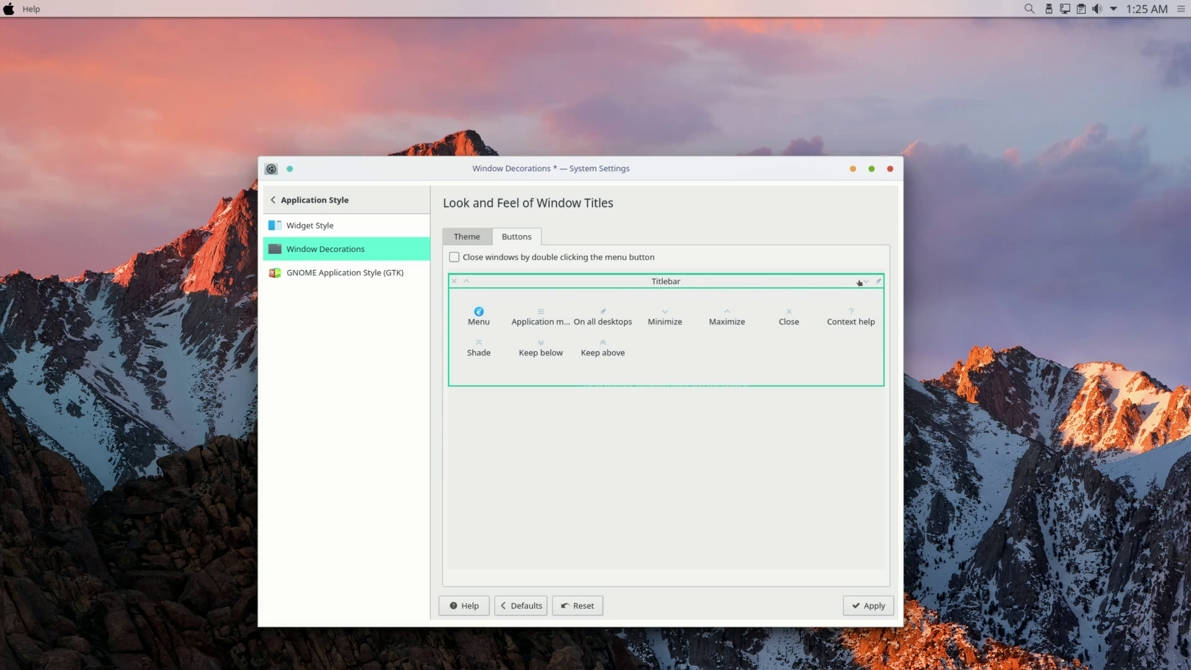
drag(859, 283, 477, 283)
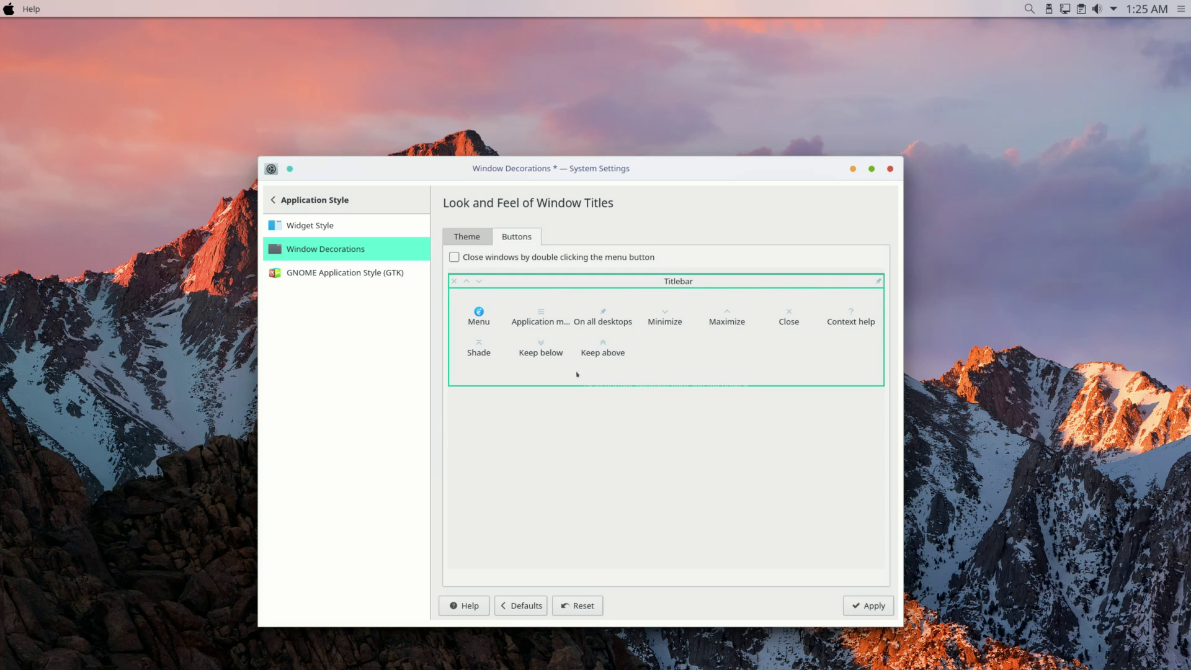
click(867, 607)
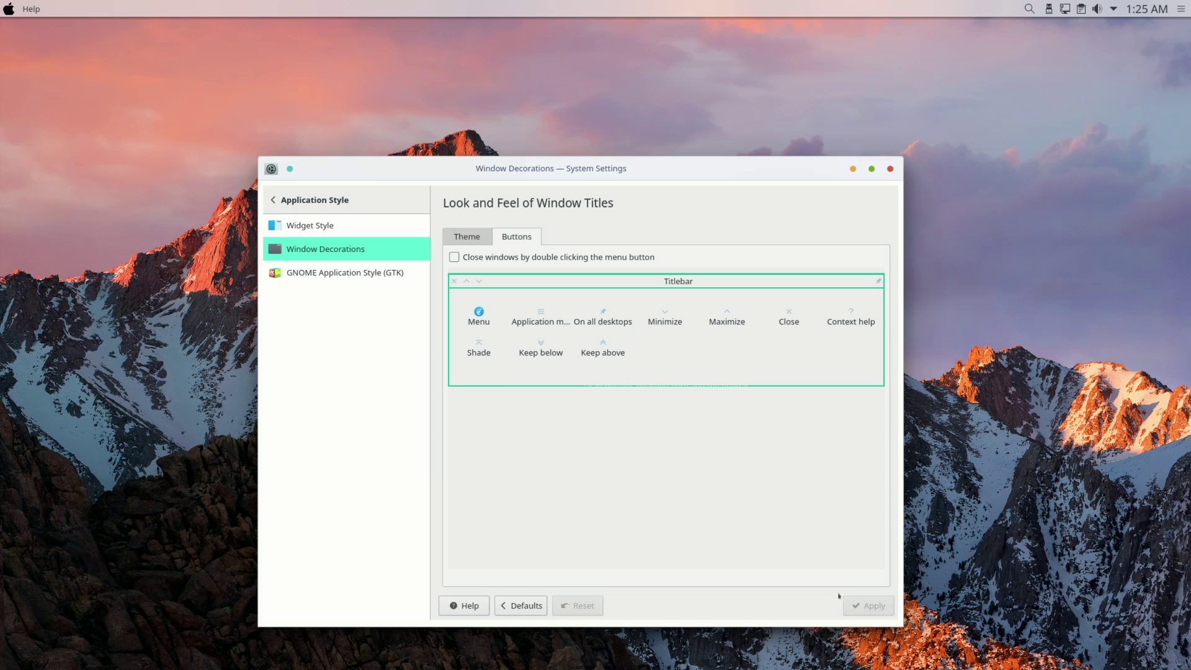
Close the System Settings window.
click(290, 170)
click(27, 36)
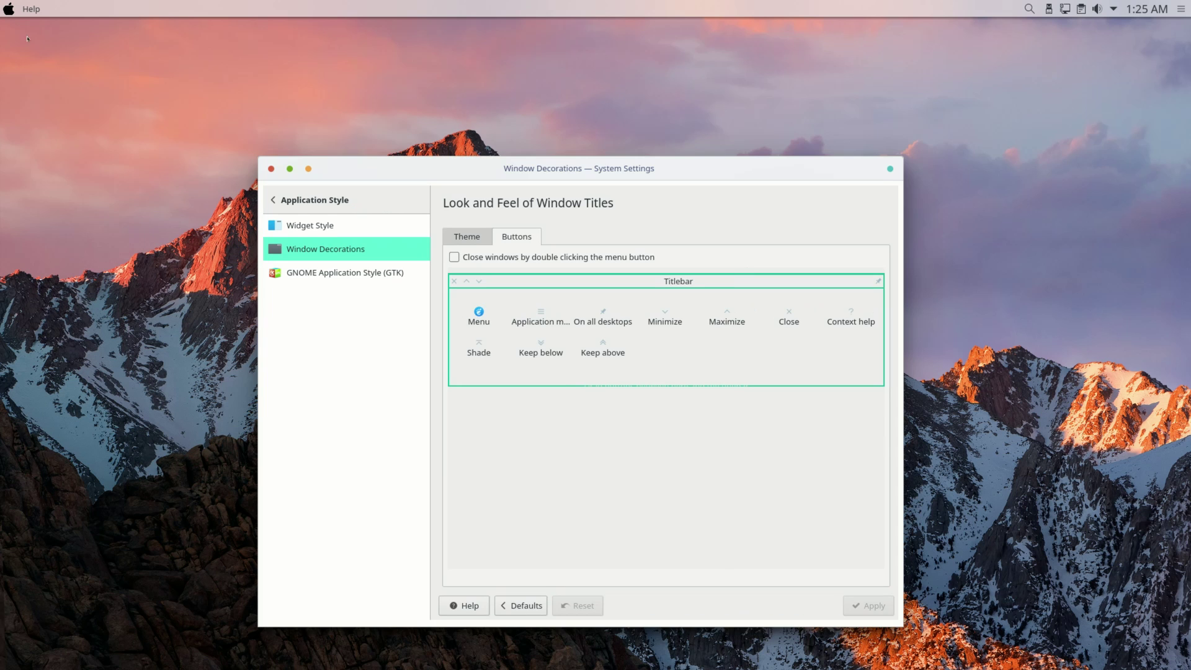
click(271, 169)
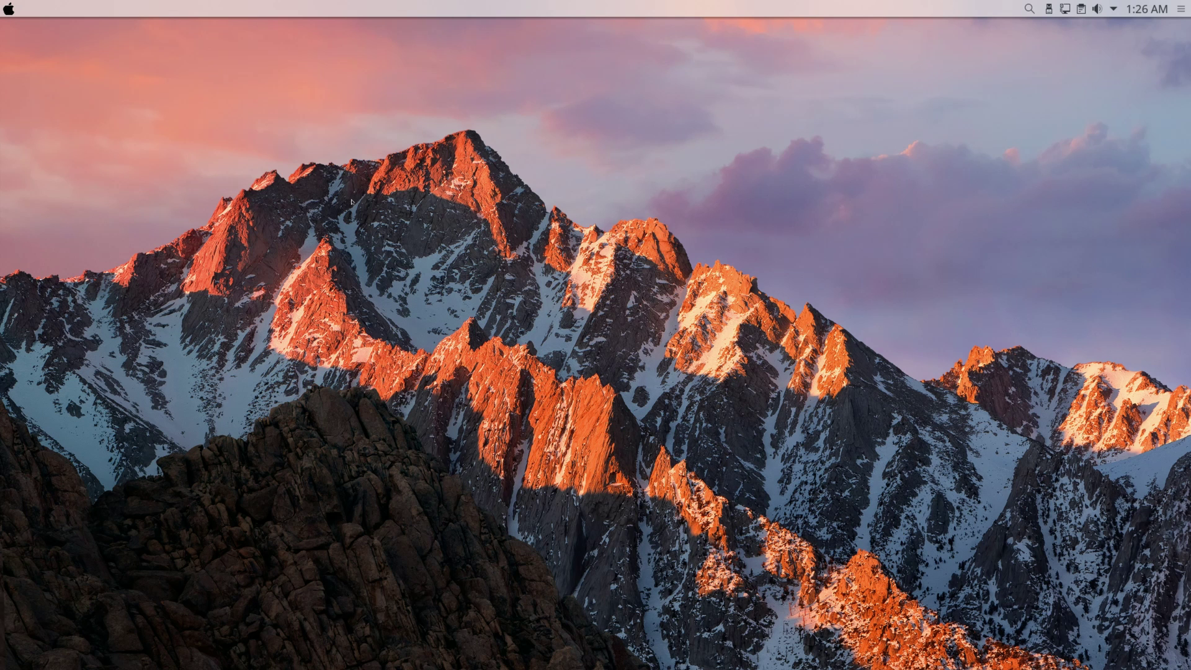
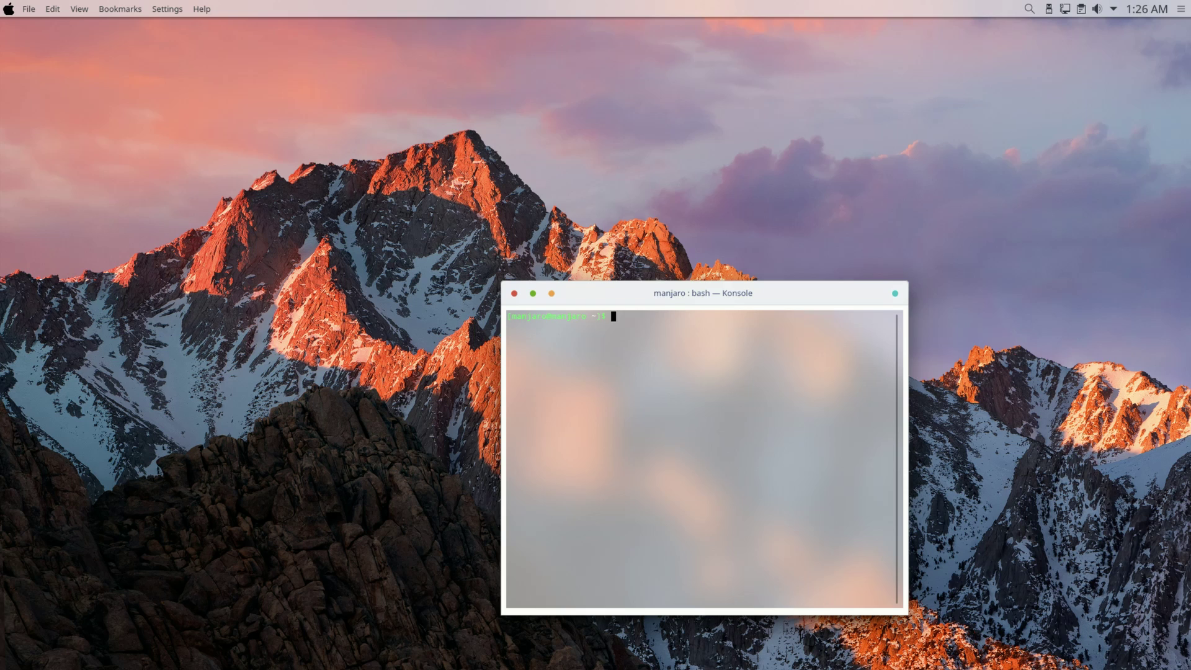
Try to install Latte with "sudo pacman -S latte", accepting the offered manjaro-system upgrade, and close the terminal.
text(sudo pacman-)
key(BackSpace)
text(-A)
text( latte)
key(Return)
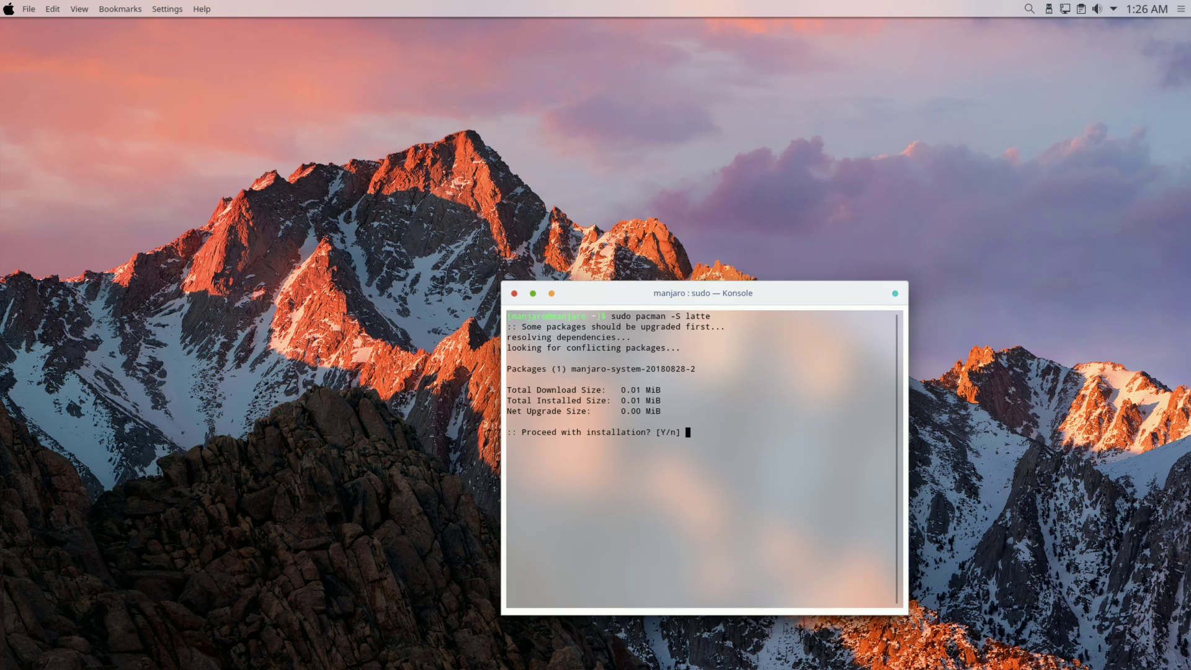
text(y)
key(Return)
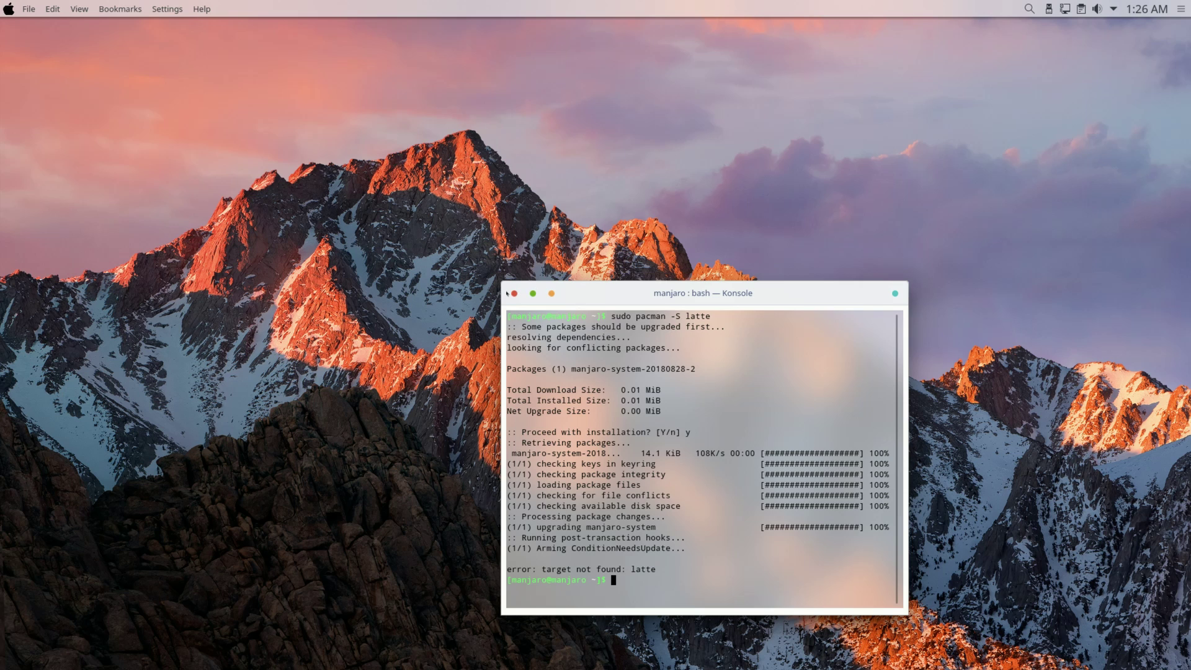
click(512, 293)
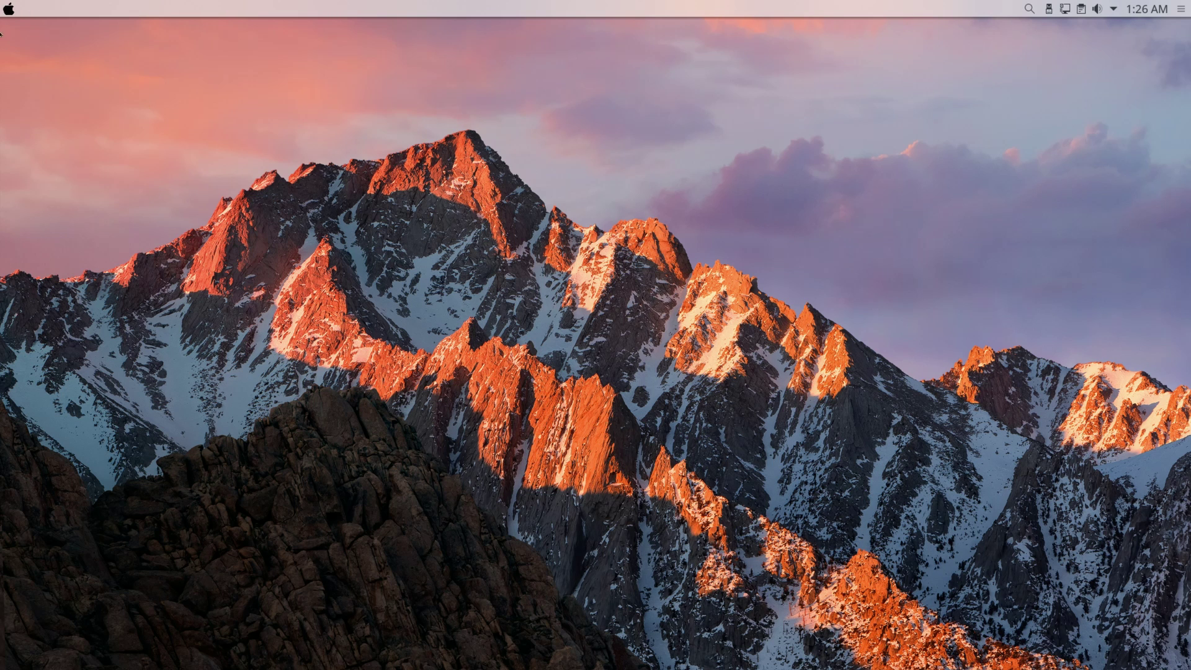
Search the application menu for "latte" and close the menu.
click(8, 9)
mouse_move(168, 88)
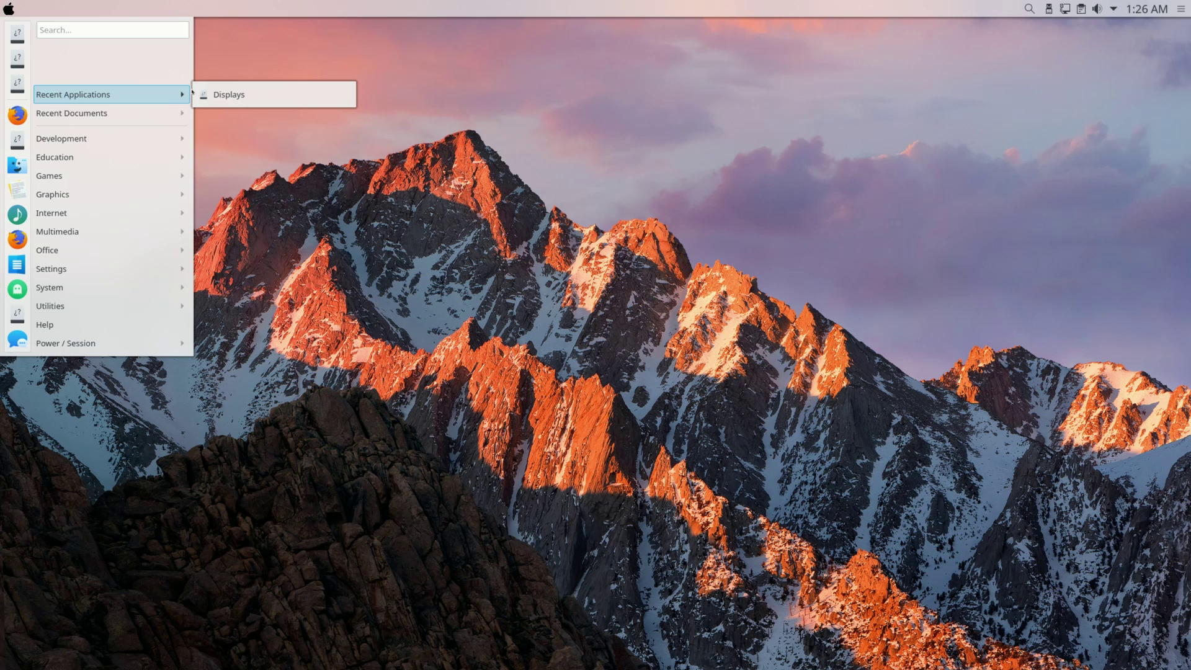
text(latte)
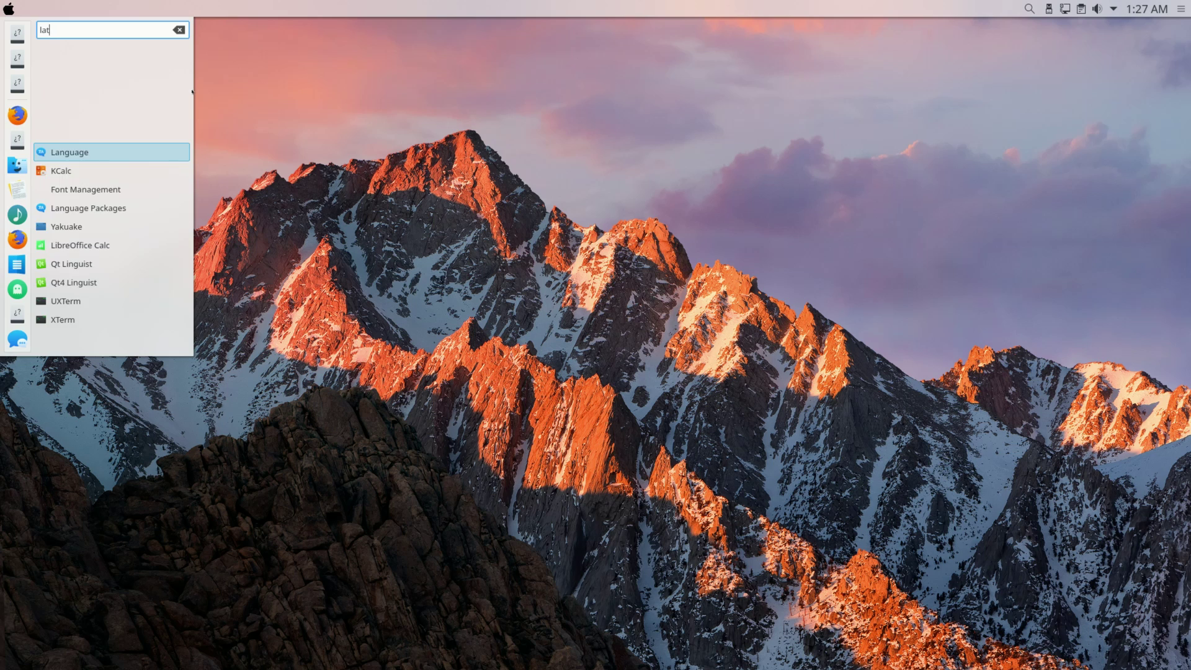
key(BackSpace)
key(BackSpace)
key(BackSpace)
text(latt)
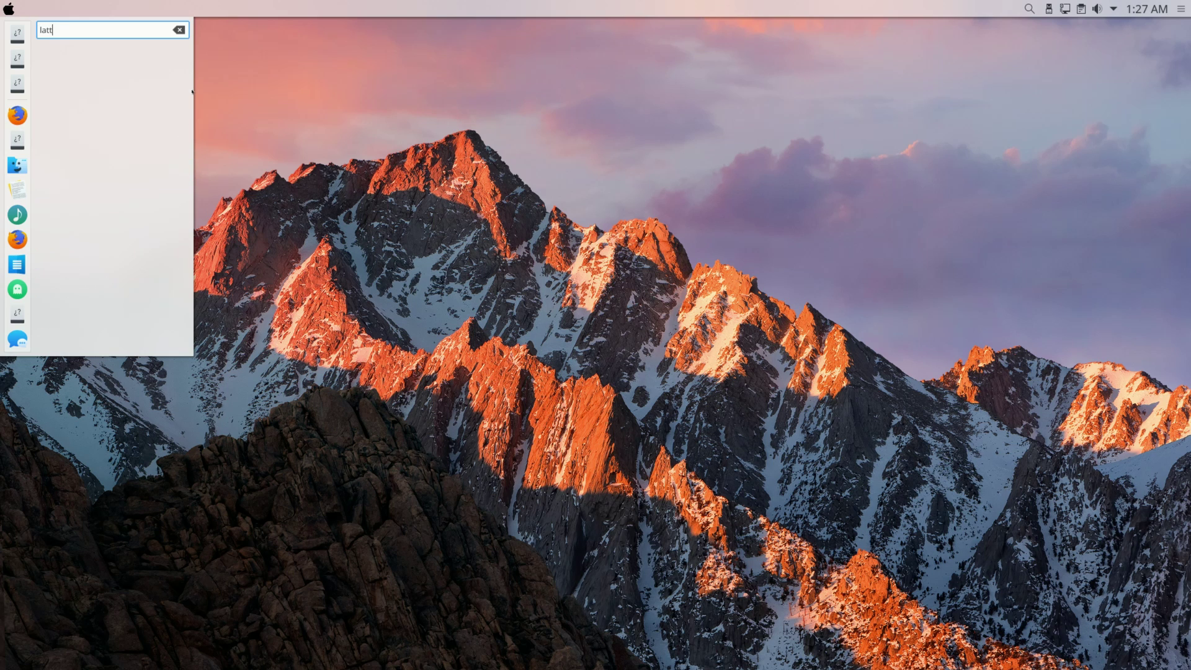
text(e)
click(178, 30)
click(8, 9)
Launch the Octopi package manager and search its packages for "latte".
click(8, 8)
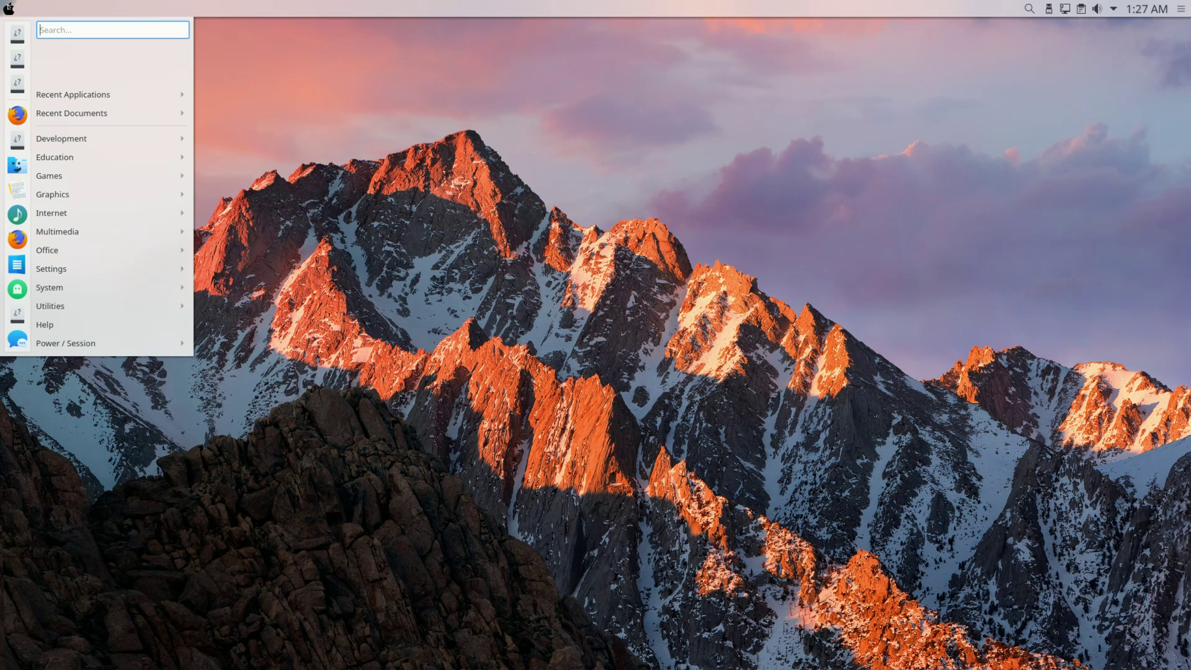
text(p)
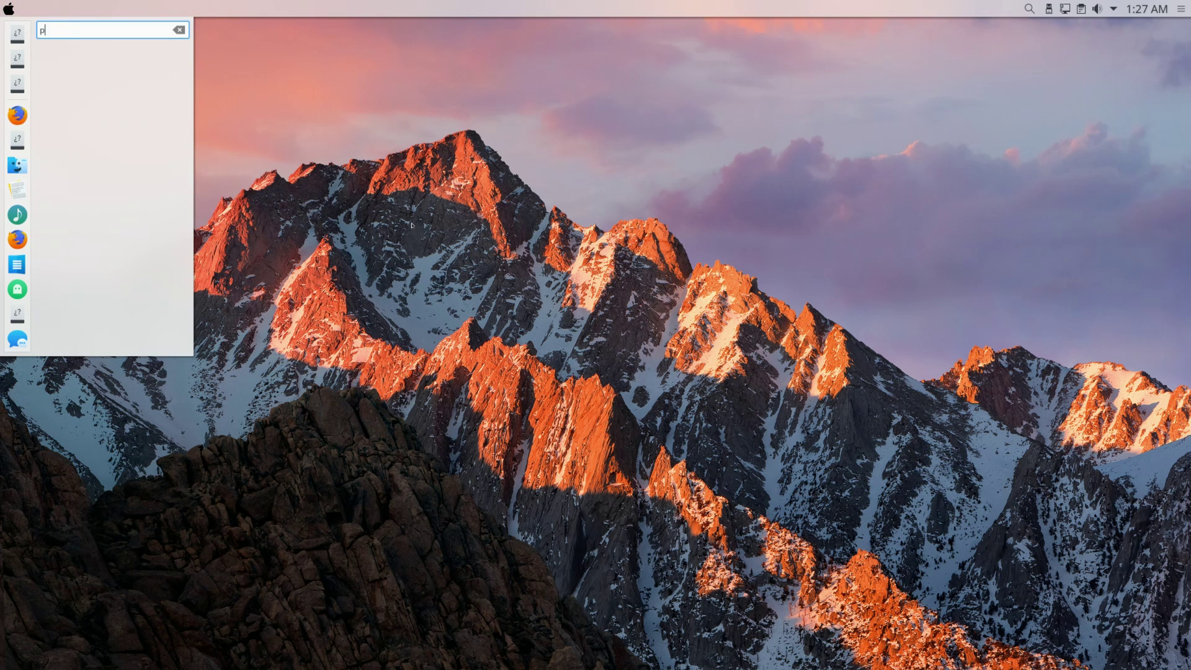
key(BackSpace)
text(volu)
key(Return)
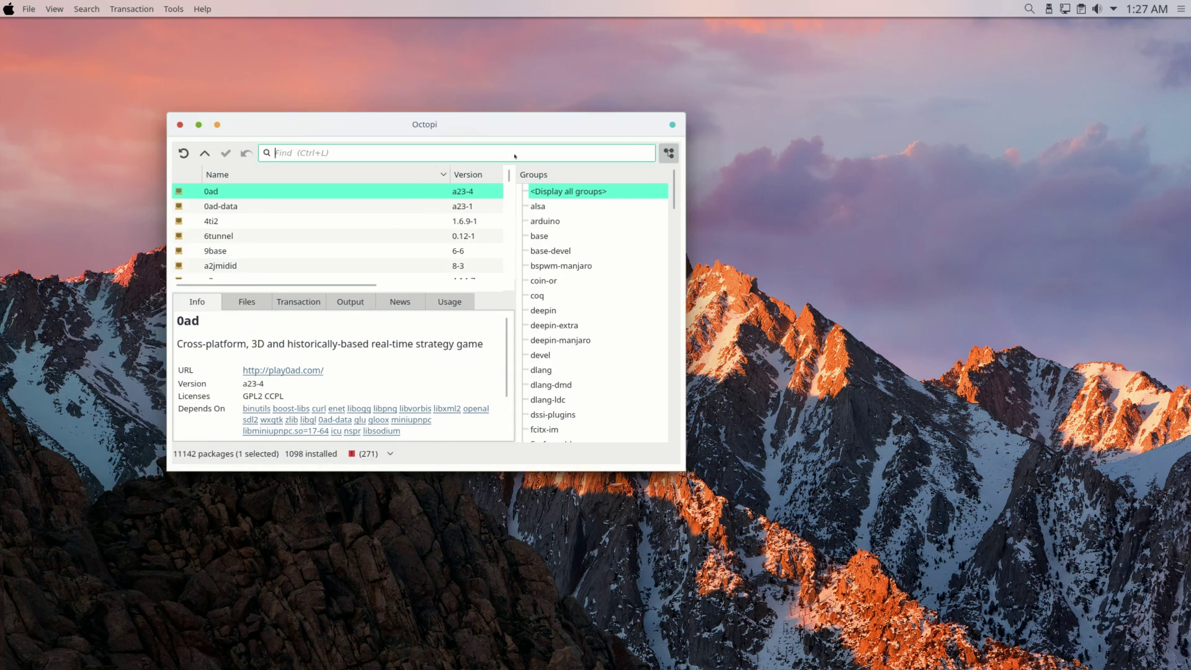
text(latte)
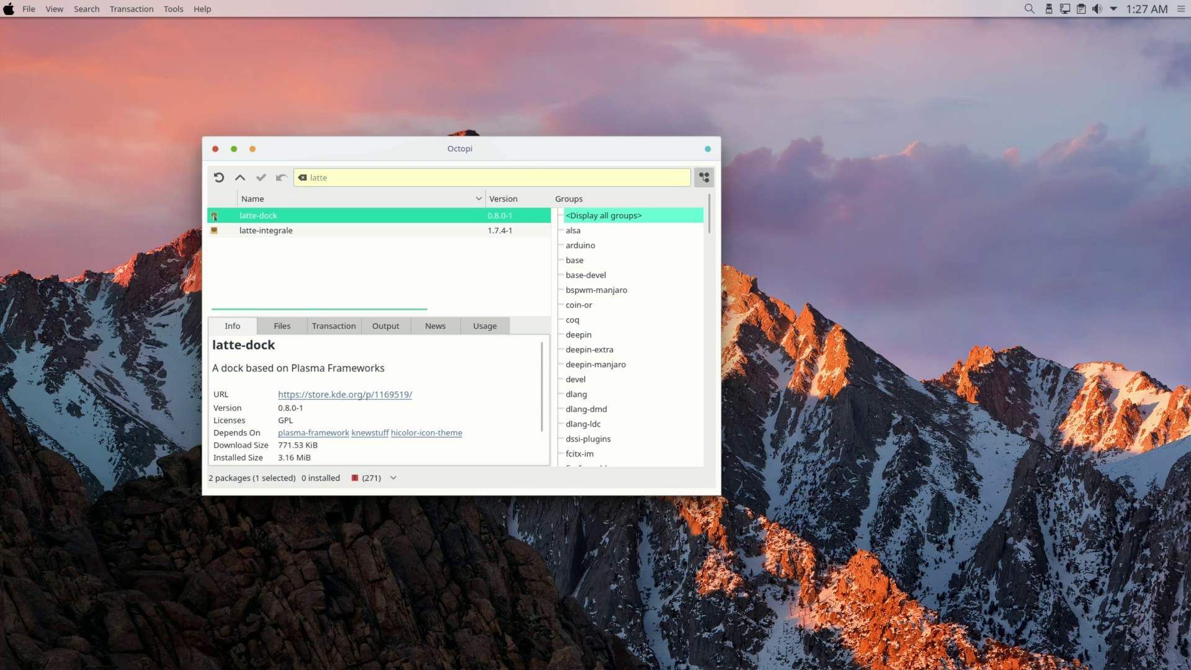
Mark latte-dock for installation, commit the transaction, and close Octopi once it has finished.
right_click(215, 216)
click(238, 225)
click(261, 178)
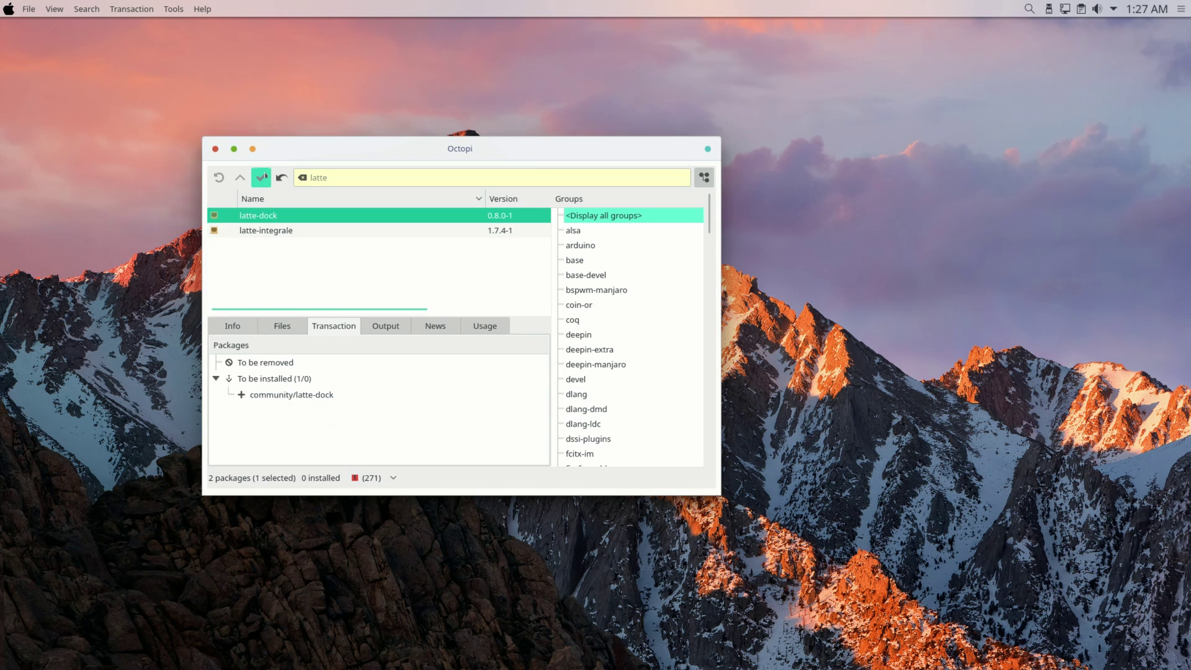
click(425, 292)
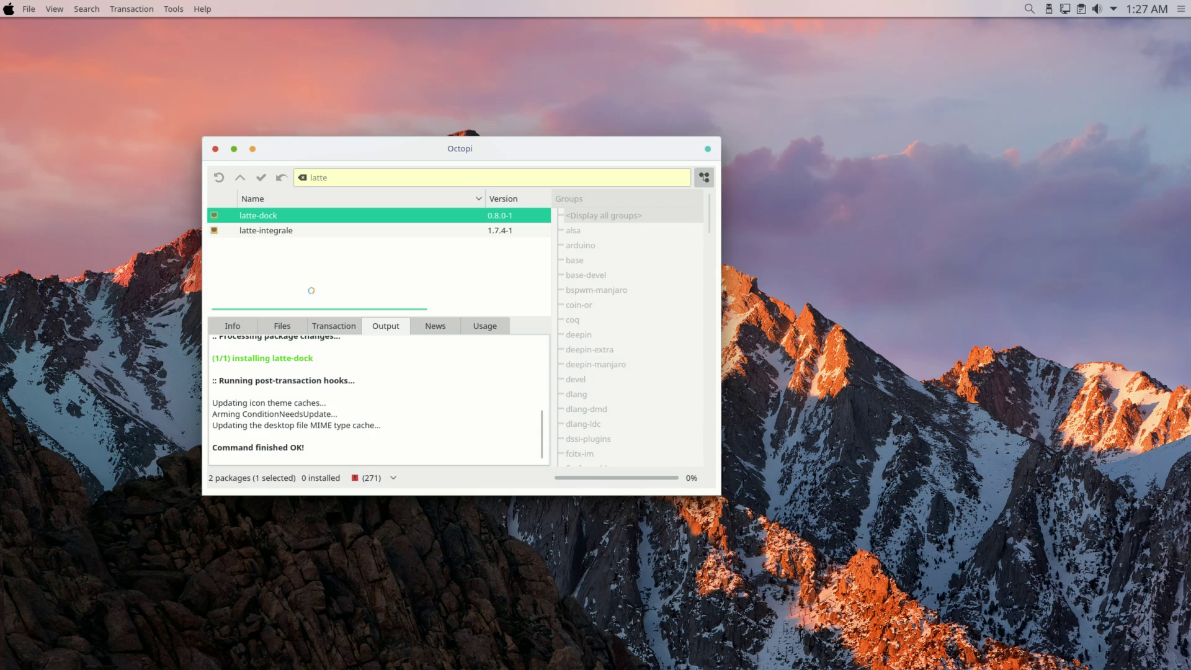
click(215, 149)
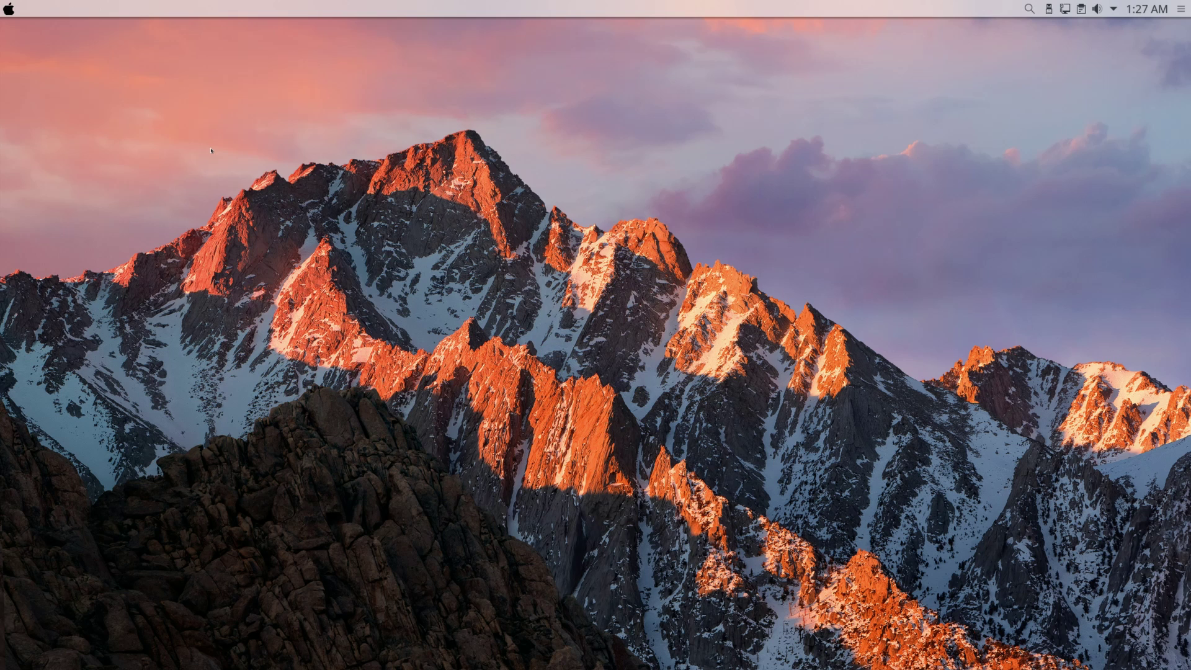
Find the installed Latte dock in the application menu and launch it.
click(11, 10)
text(term)
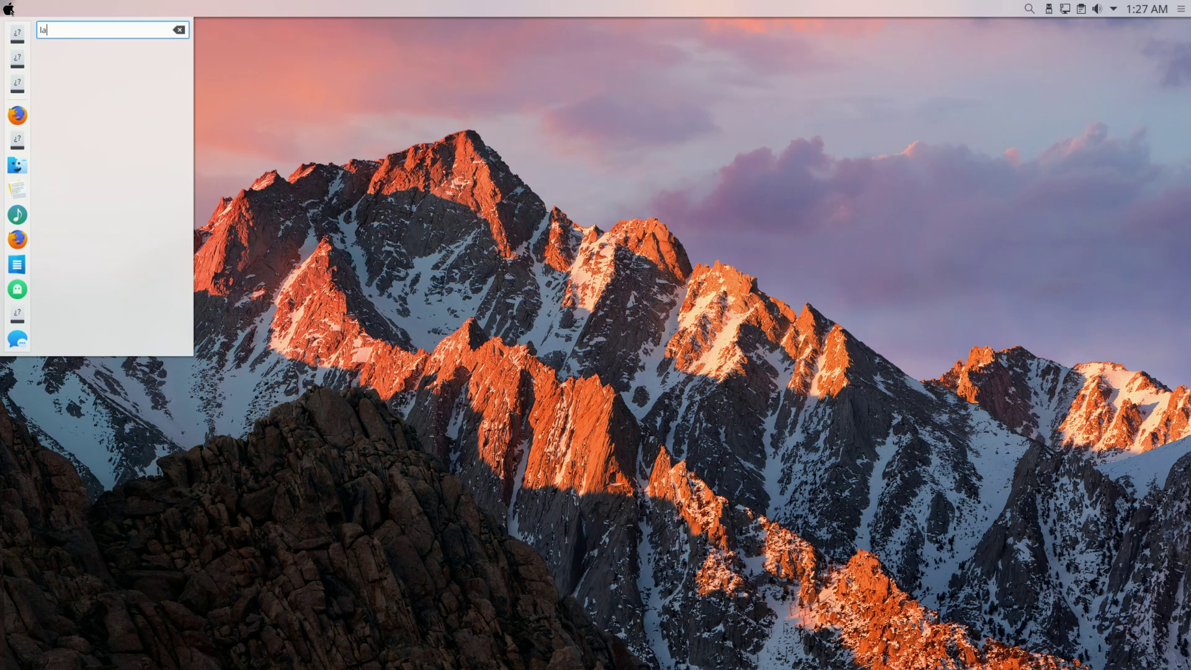
key(Escape)
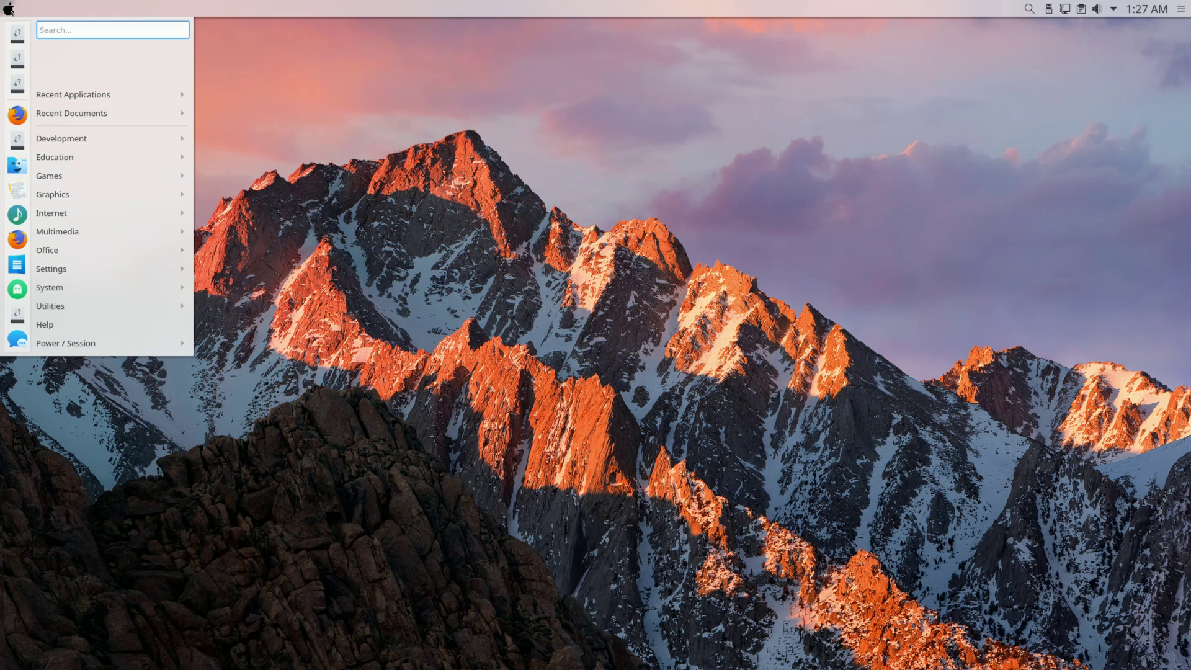
text(kat)
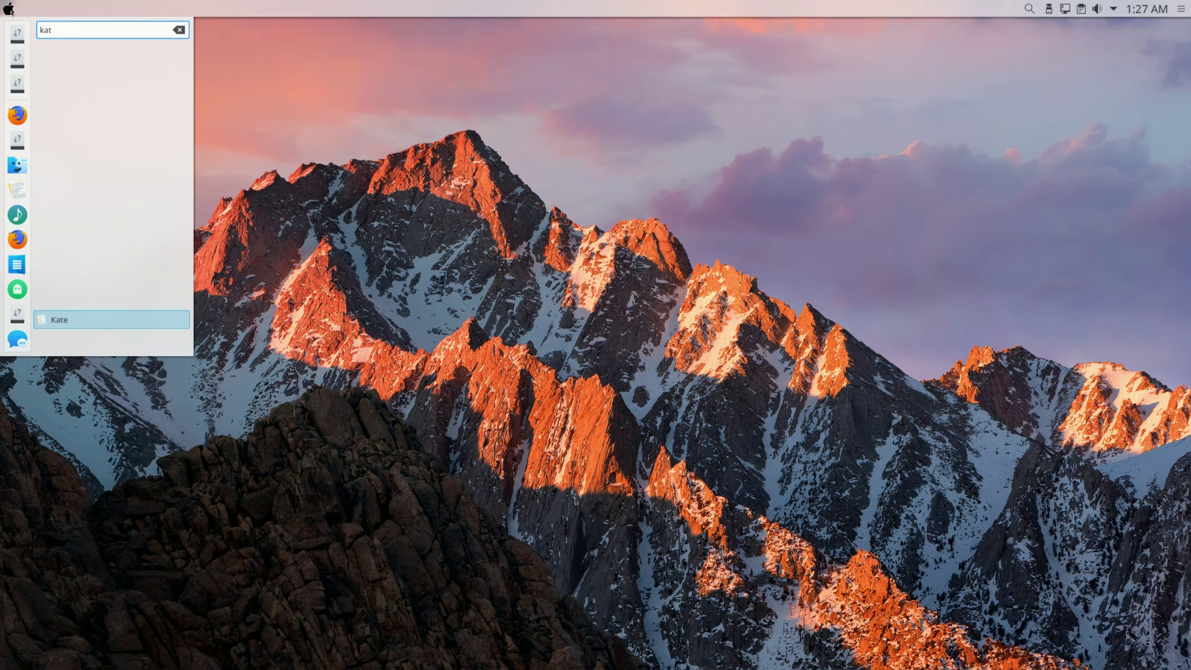
key(BackSpace)
text(a)
key(Return)
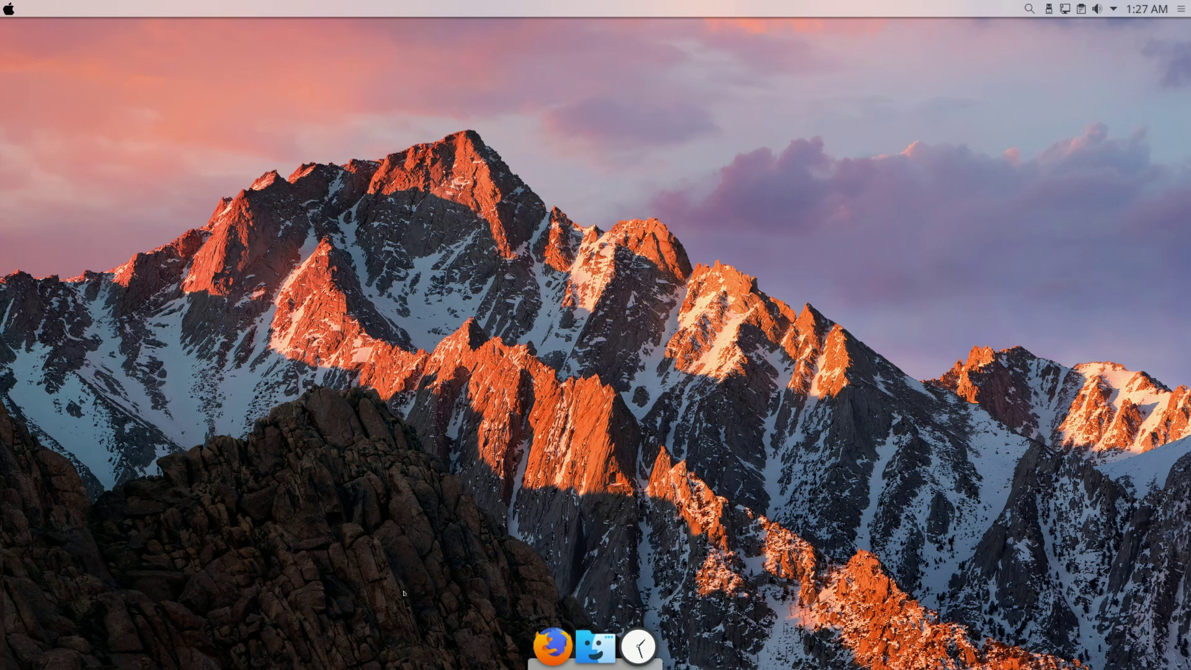
Switch the dock to the Plasma layout and remove the System Tray widget from it.
right_click(599, 647)
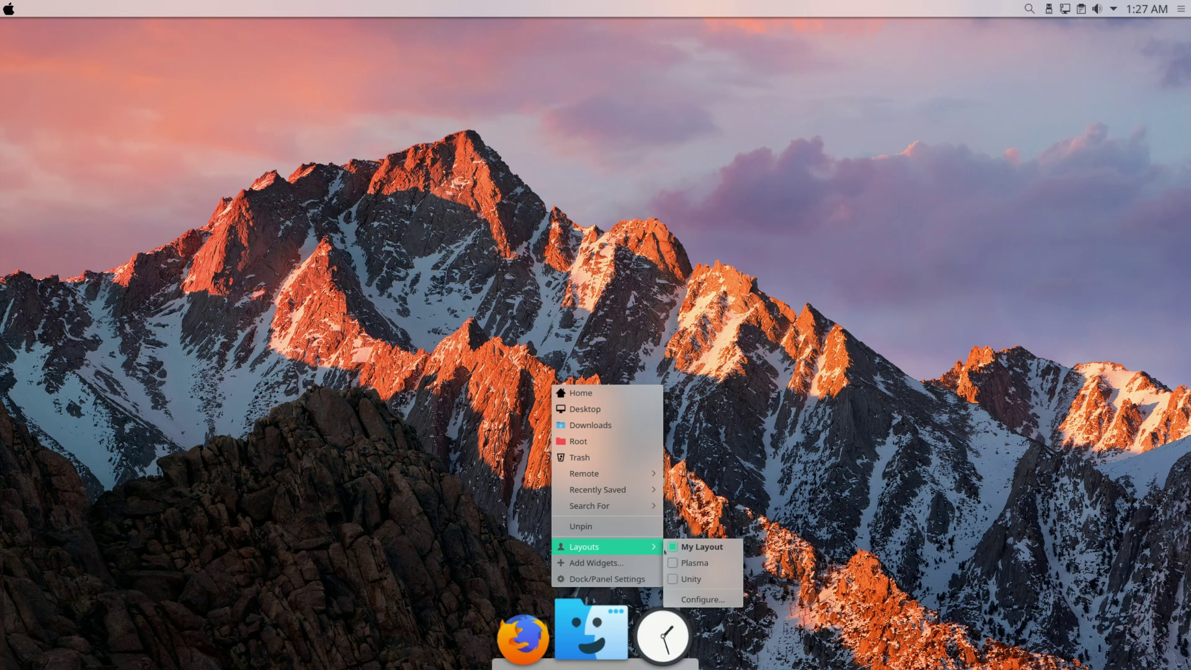
click(672, 563)
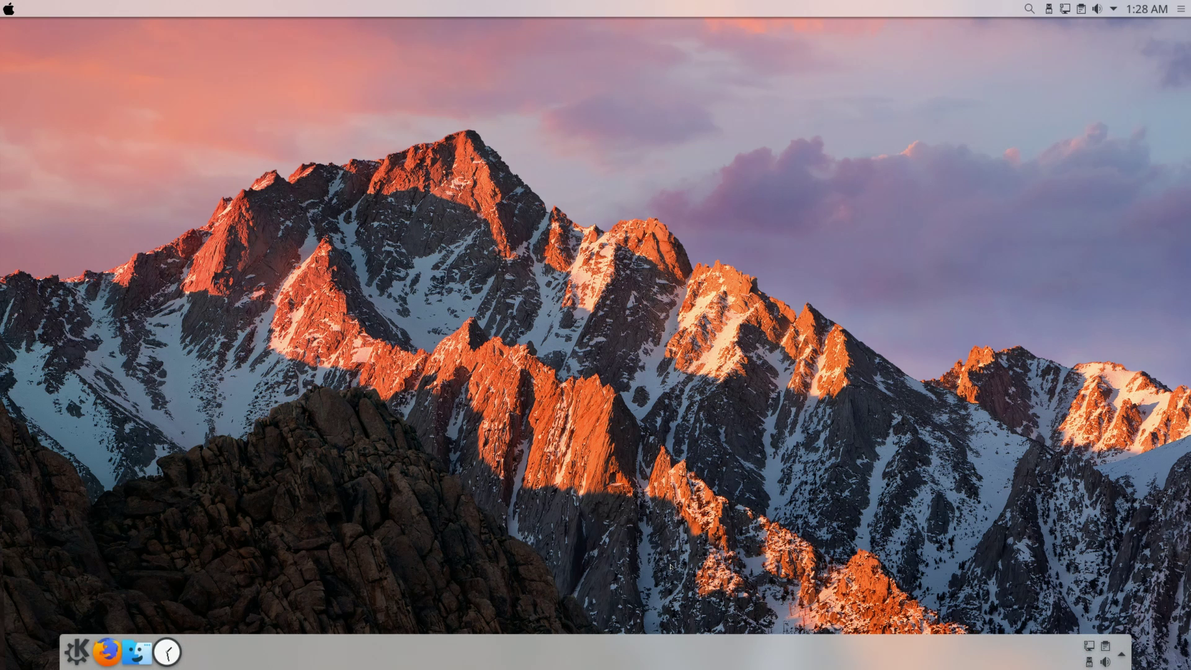
right_click(330, 644)
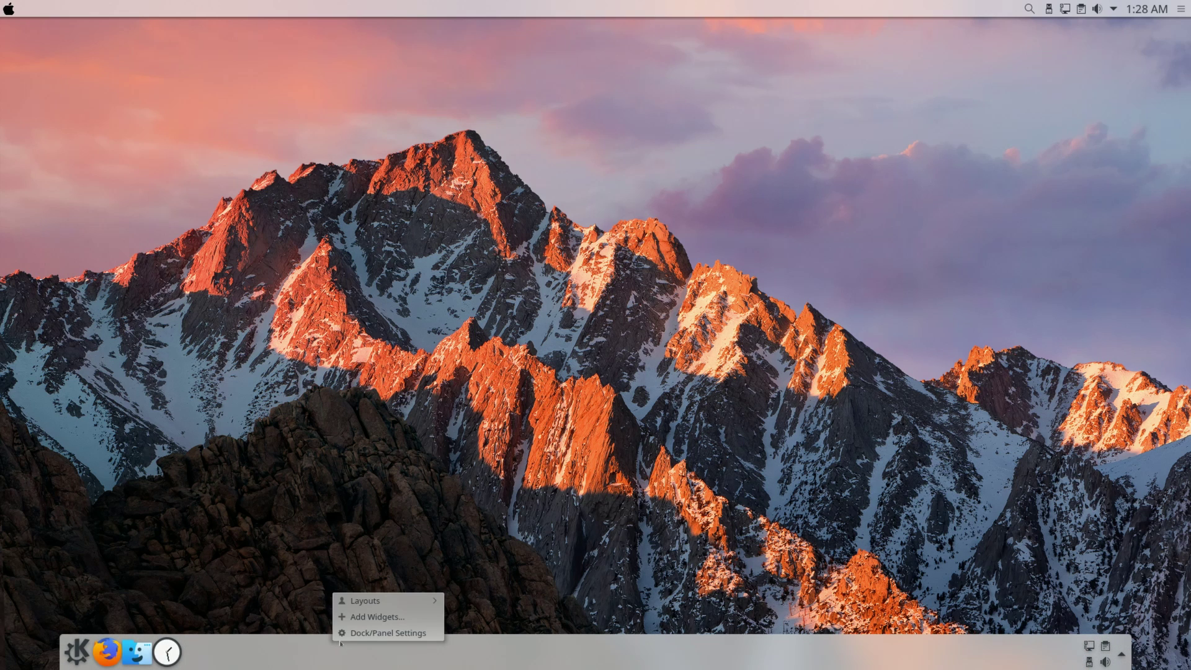
click(379, 633)
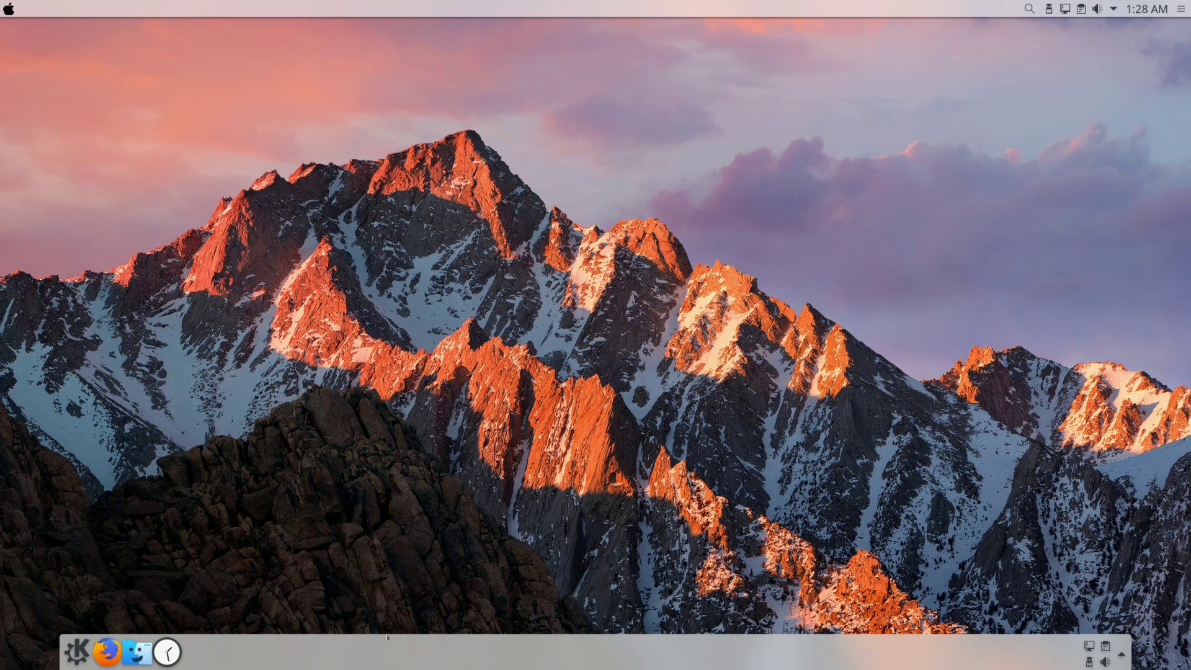
mouse_move(677, 650)
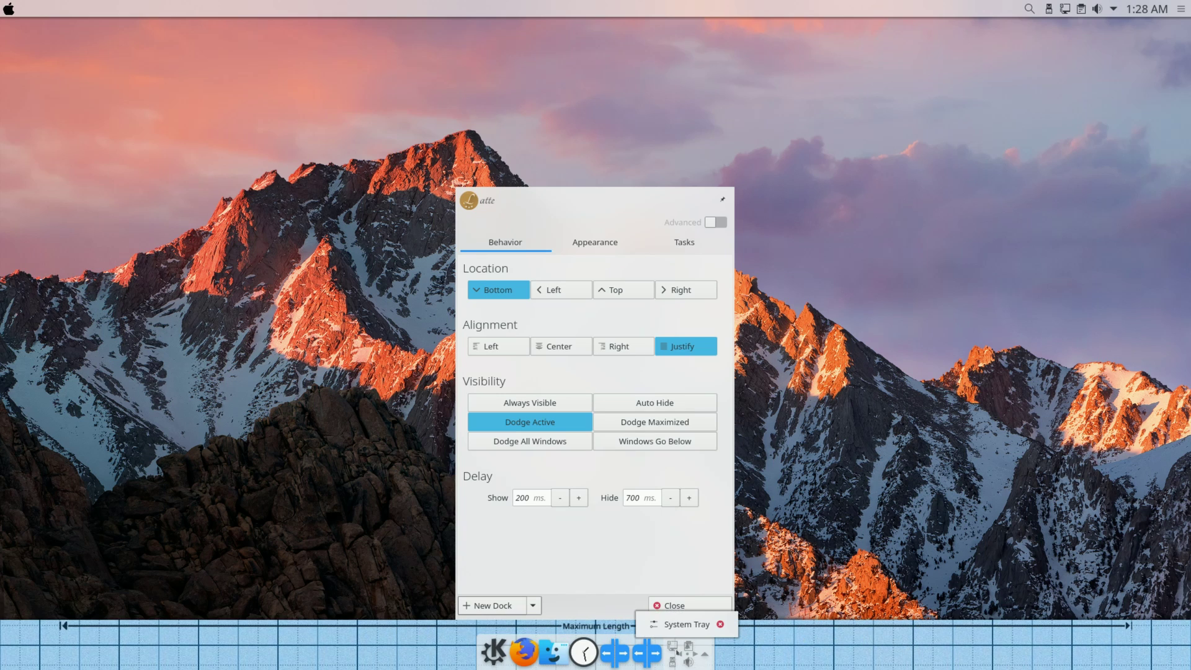
click(720, 624)
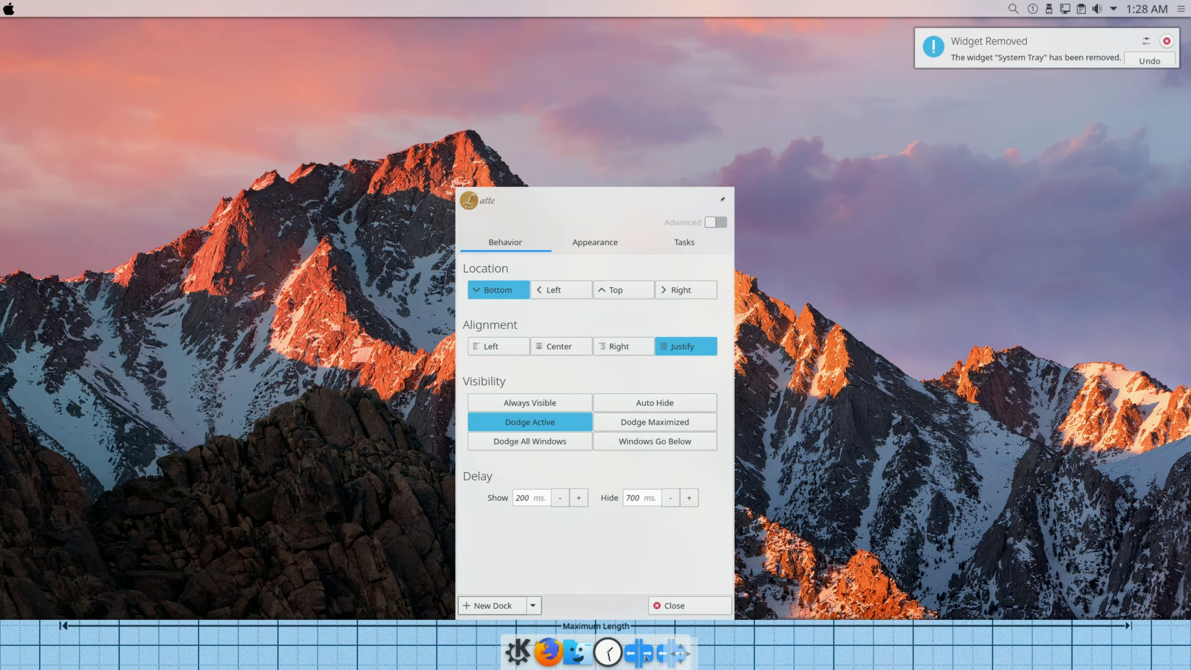
Set the dock's visibility to Always Visible and its alignment to Center, and leave the dock settings.
drag(634, 654, 520, 653)
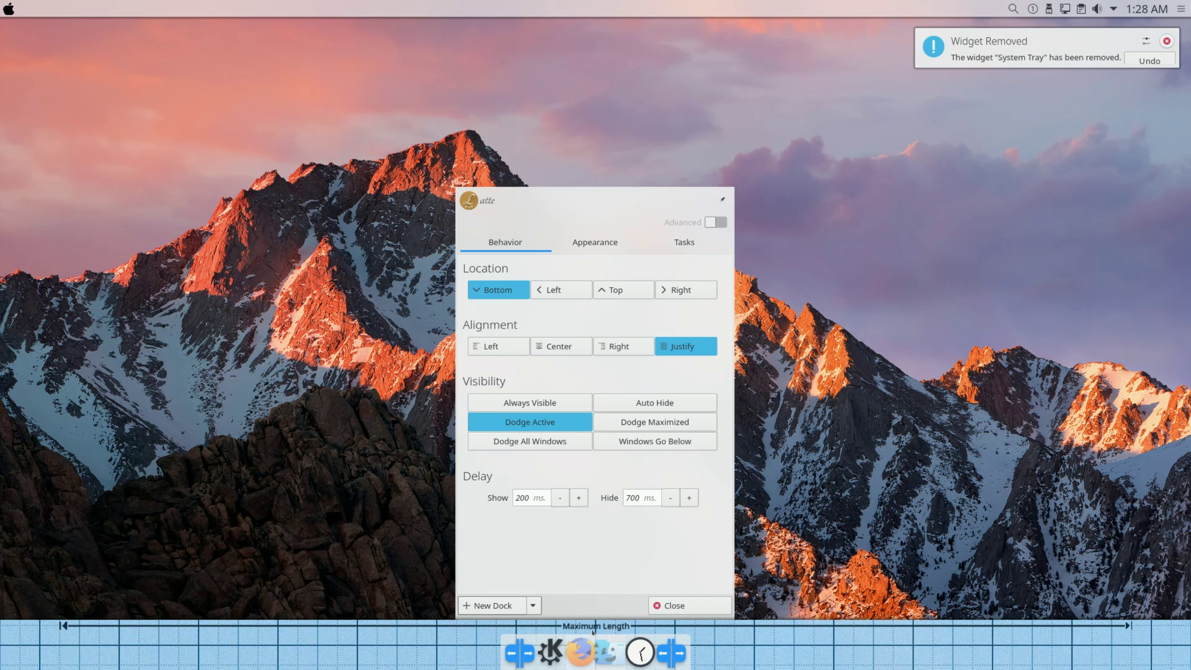
click(507, 404)
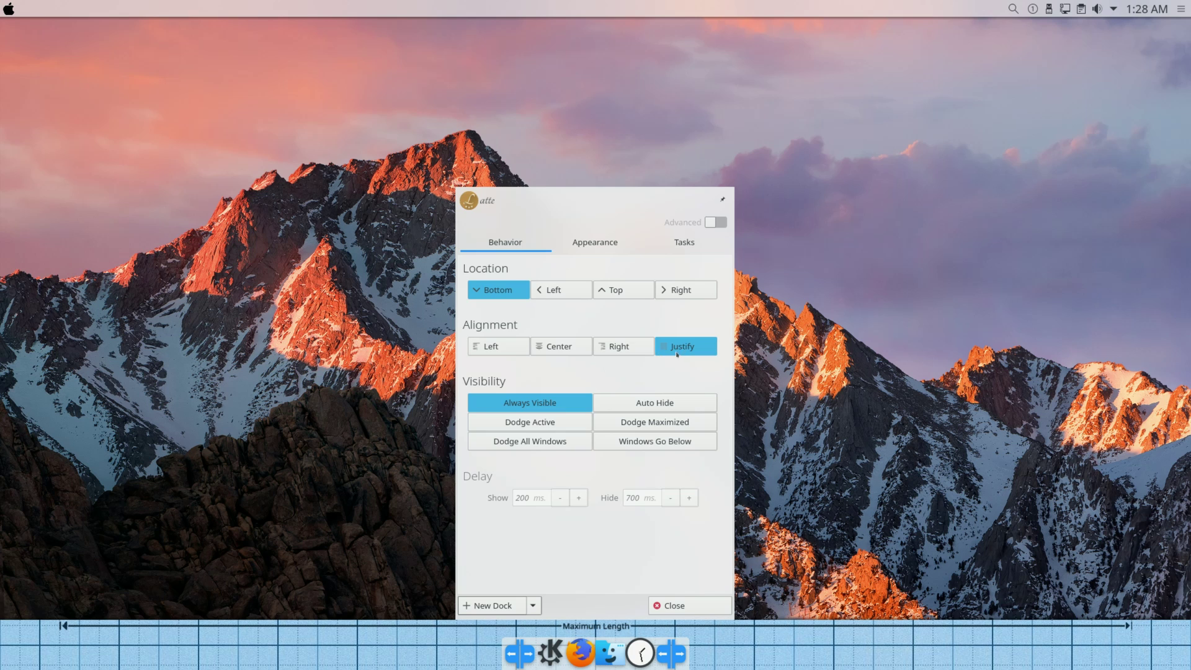
click(549, 351)
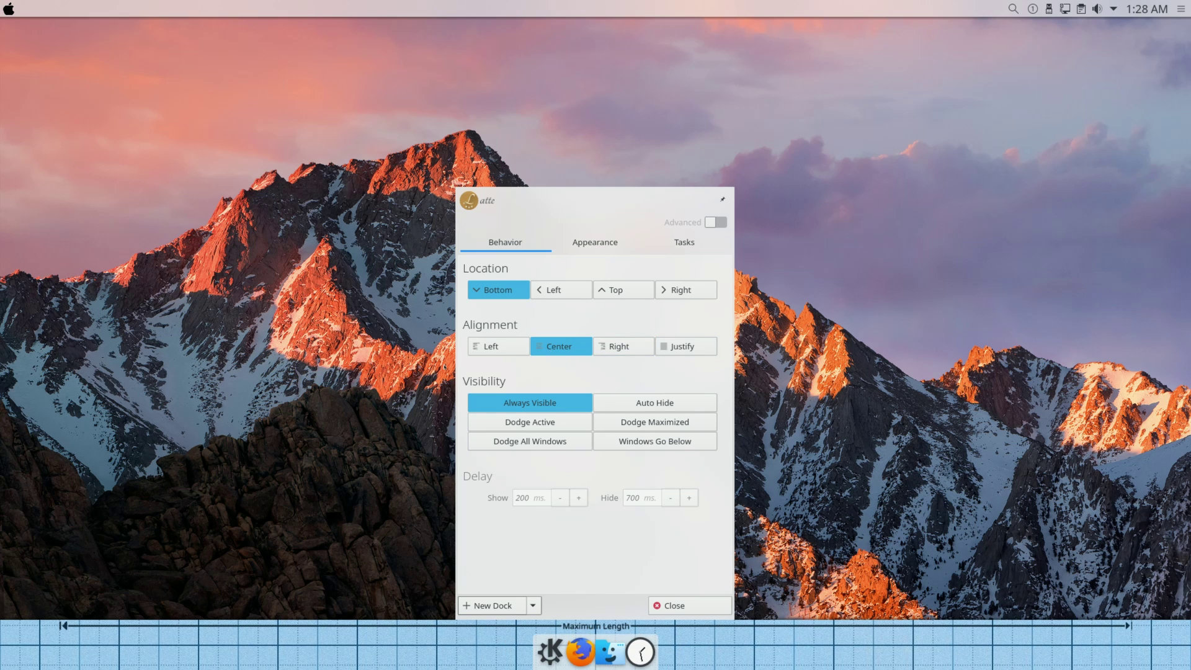
key(Escape)
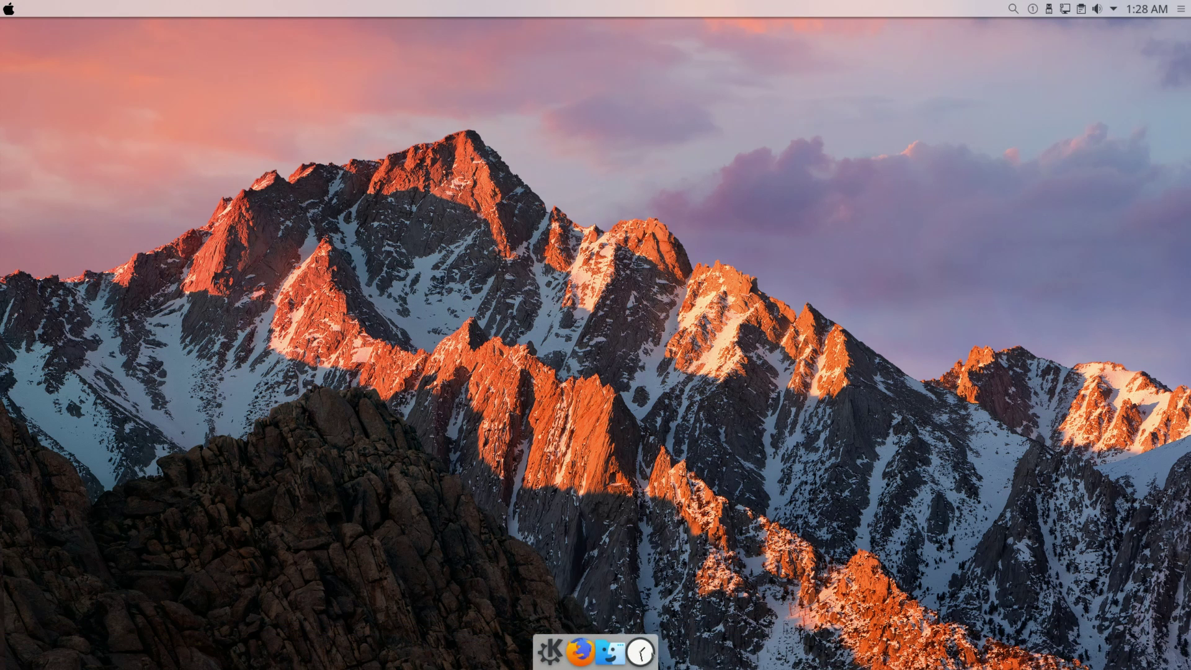
In the dock's advanced appearance settings, set the size to 55 px, zoom on hover to 15% and applets distance to 35%.
right_click(630, 637)
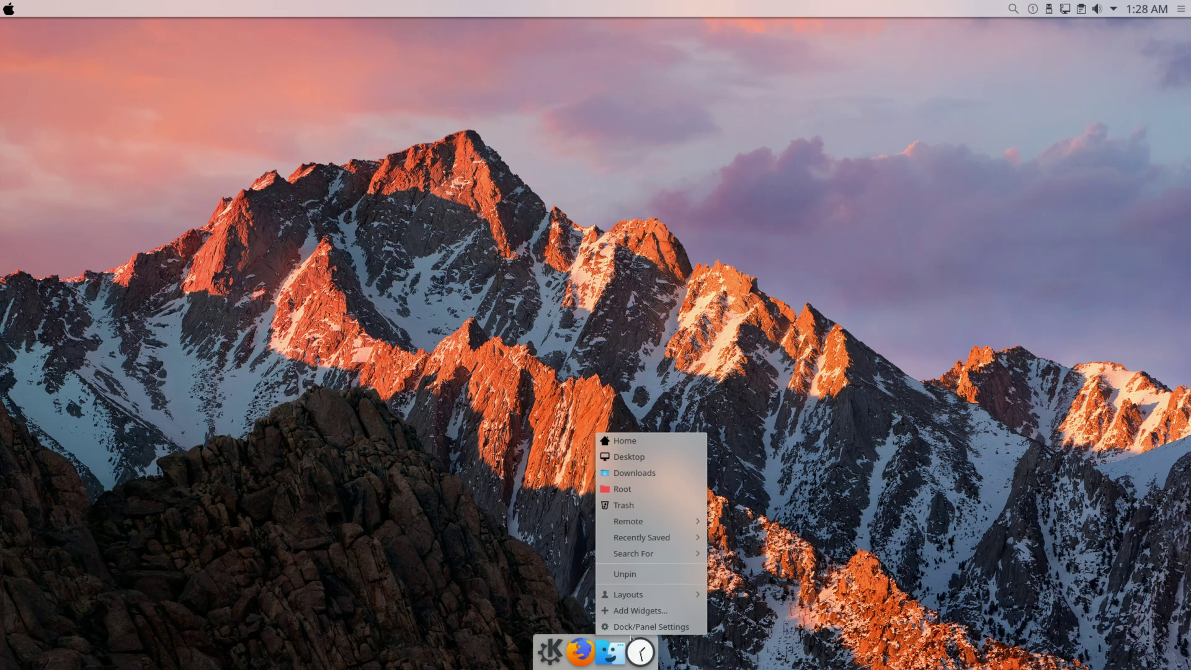
click(639, 627)
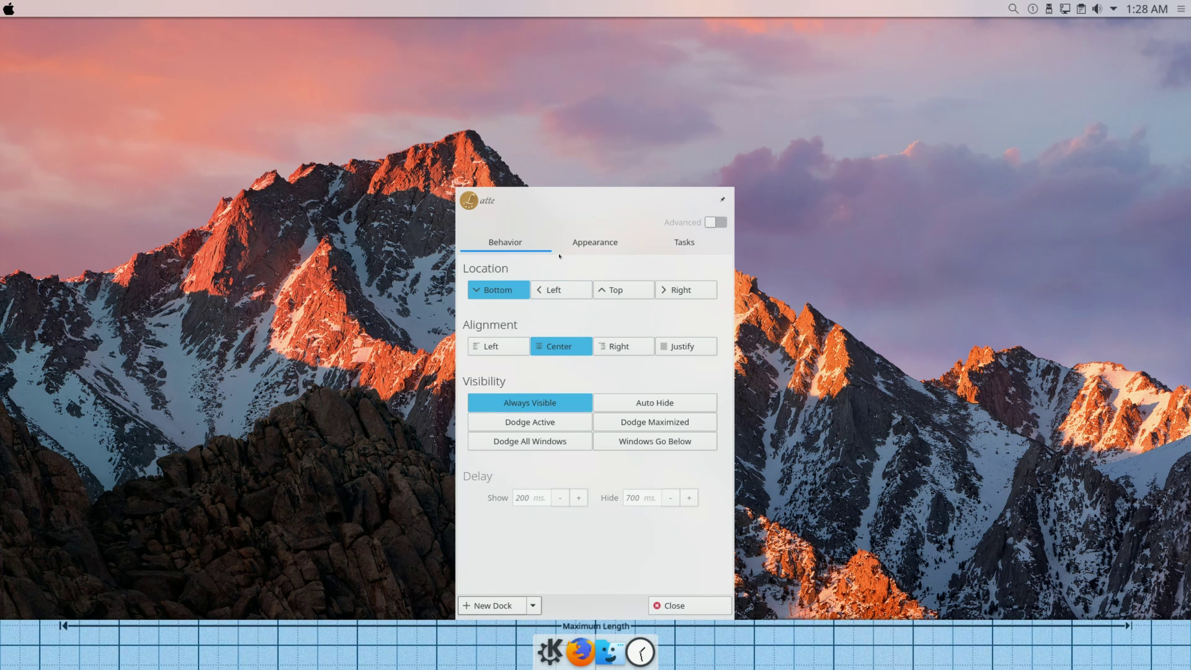
click(580, 243)
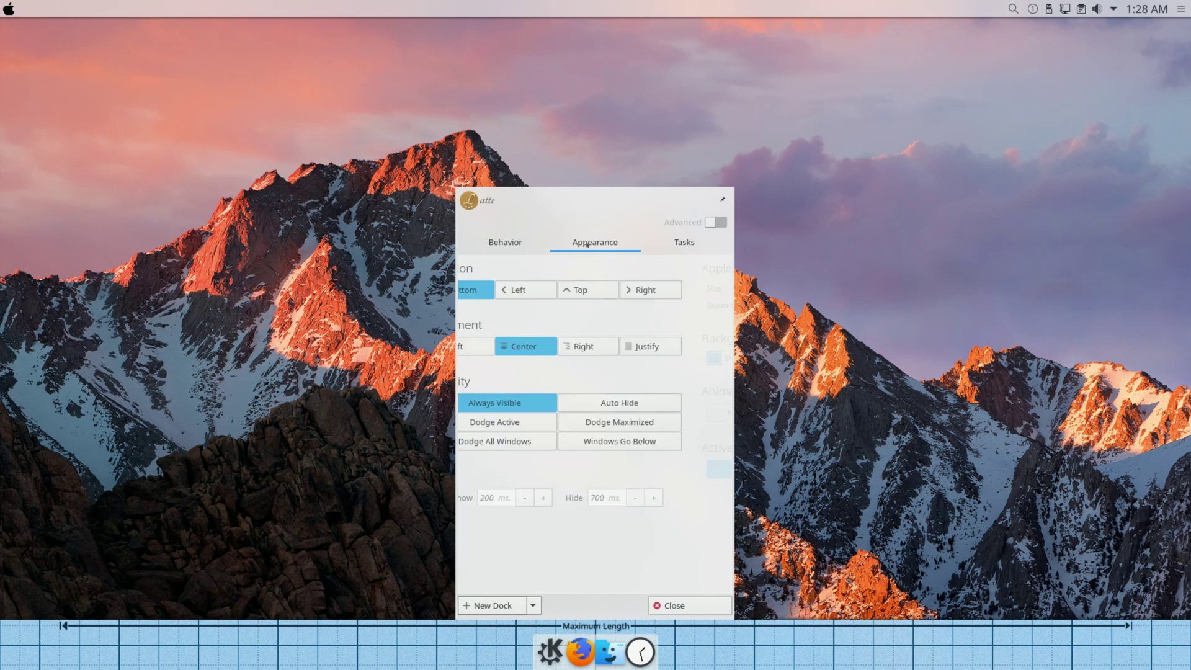
click(715, 222)
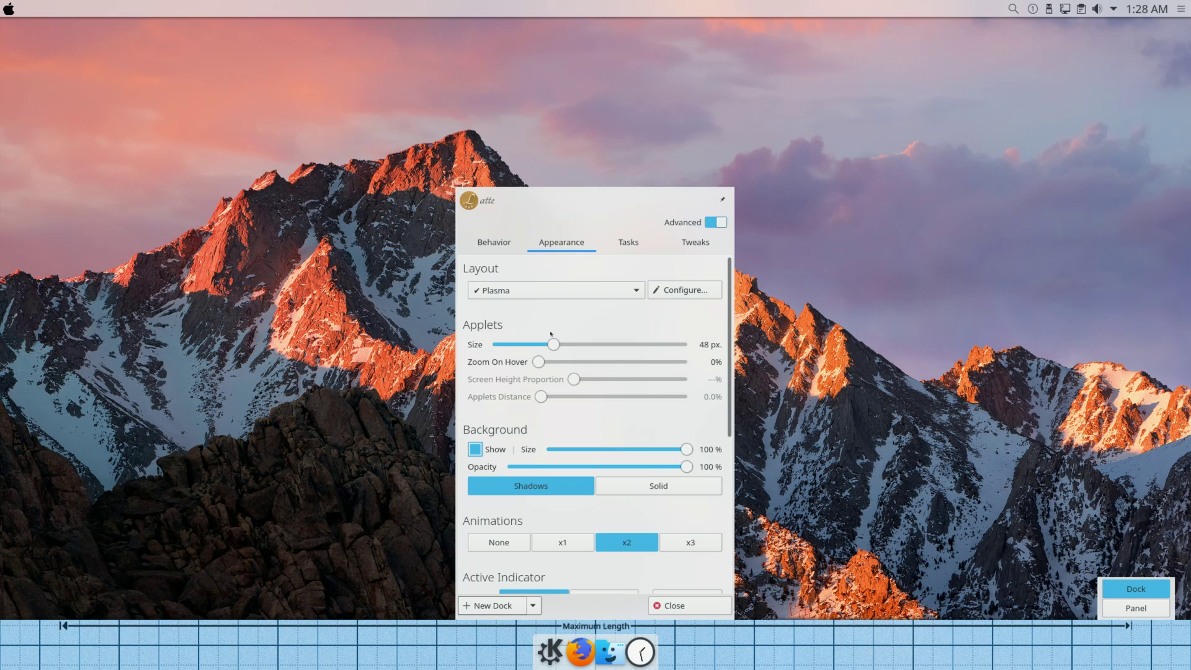
drag(550, 344, 567, 358)
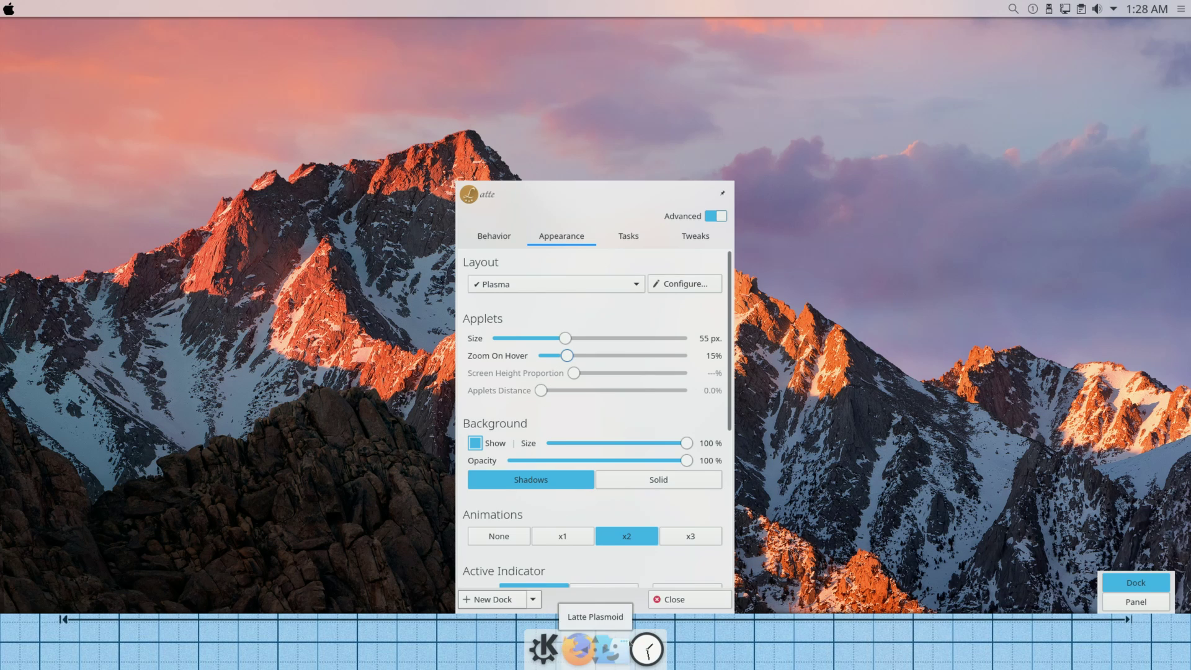
drag(607, 391, 595, 393)
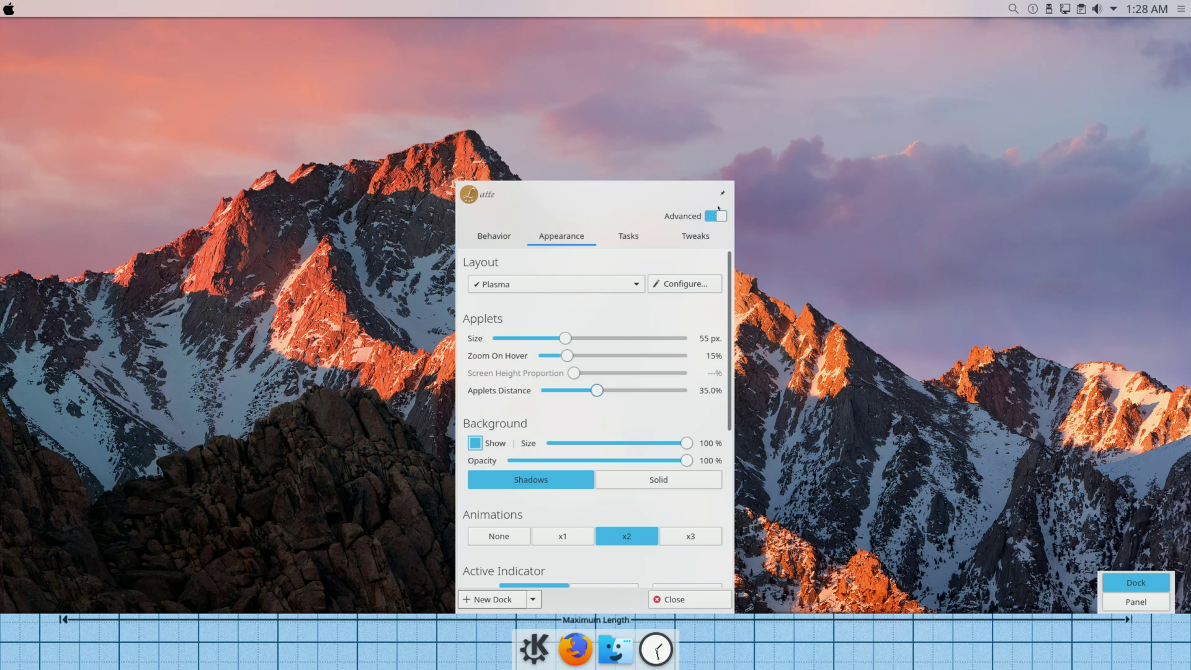
click(353, 260)
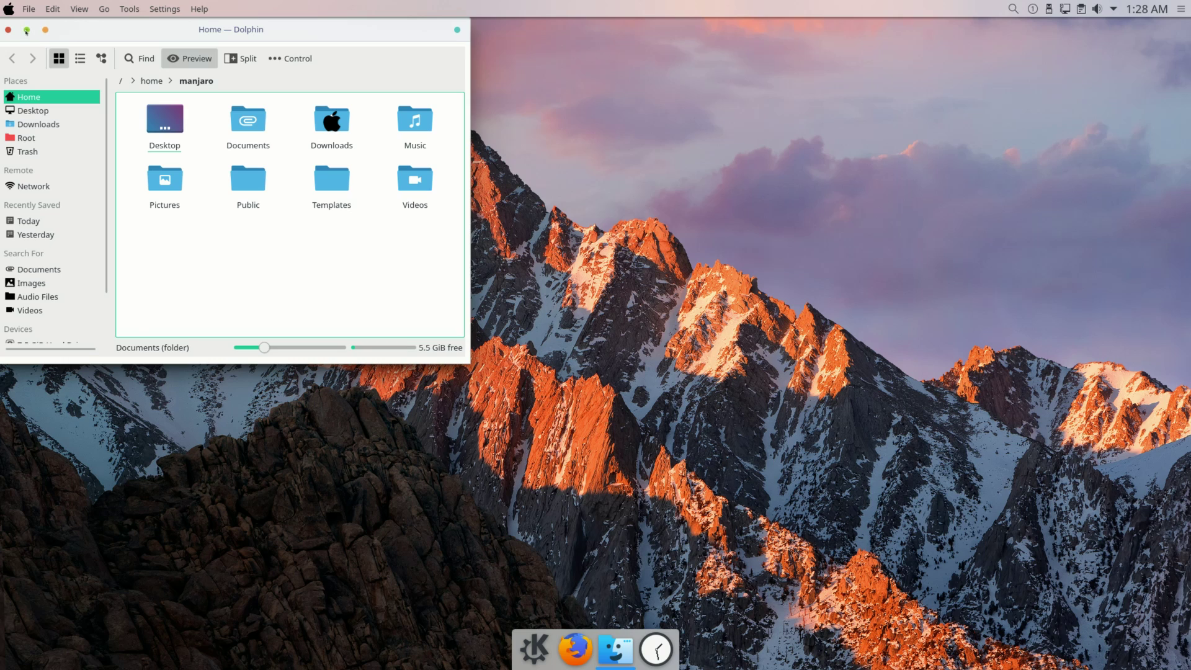
Maximize the Dolphin window, look through its menus in the global menu bar, and close the window.
click(26, 30)
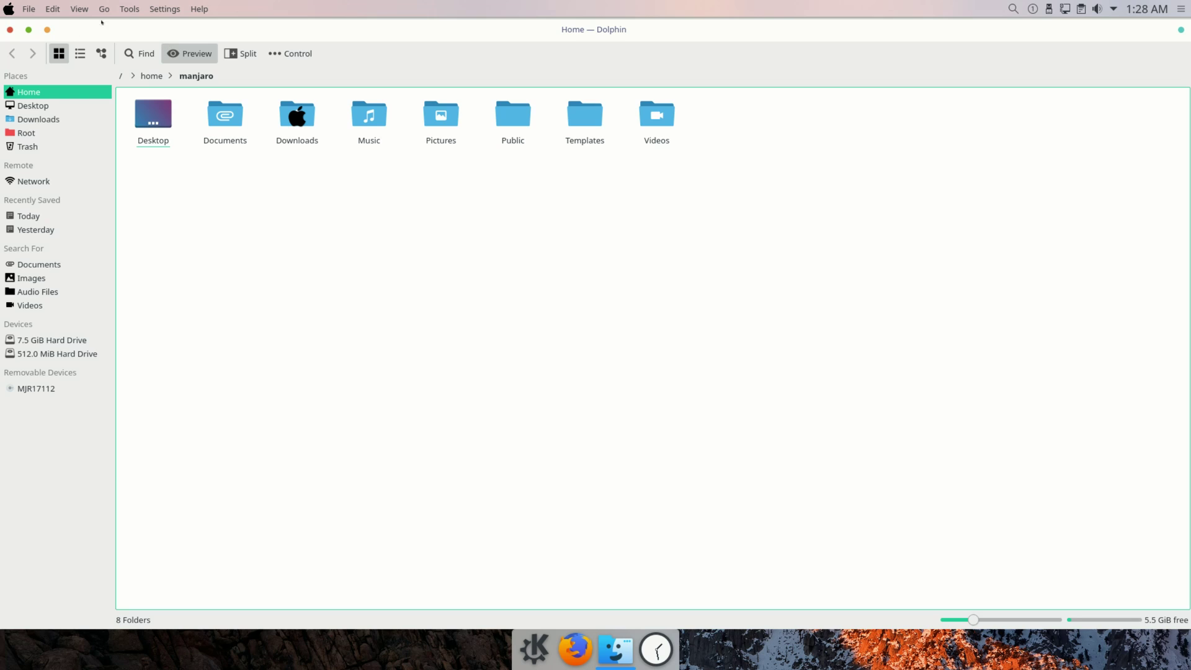
click(79, 8)
key(Right)
key(Right)
key(Right)
key(Right)
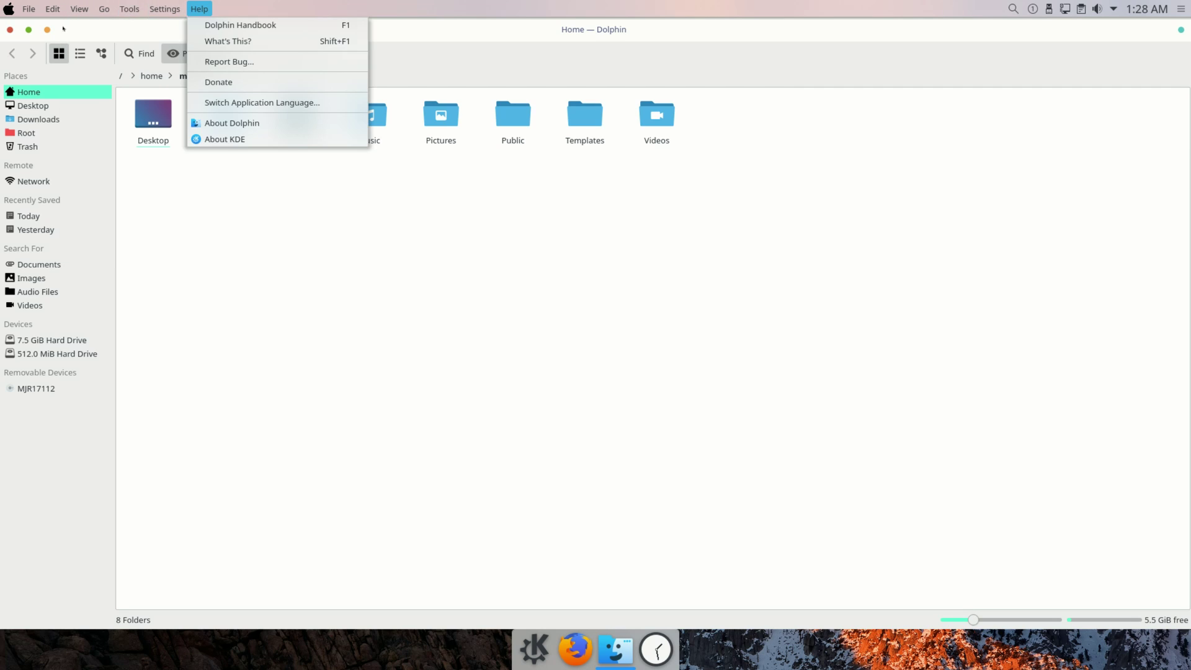
key(Left)
key(Left)
click(10, 31)
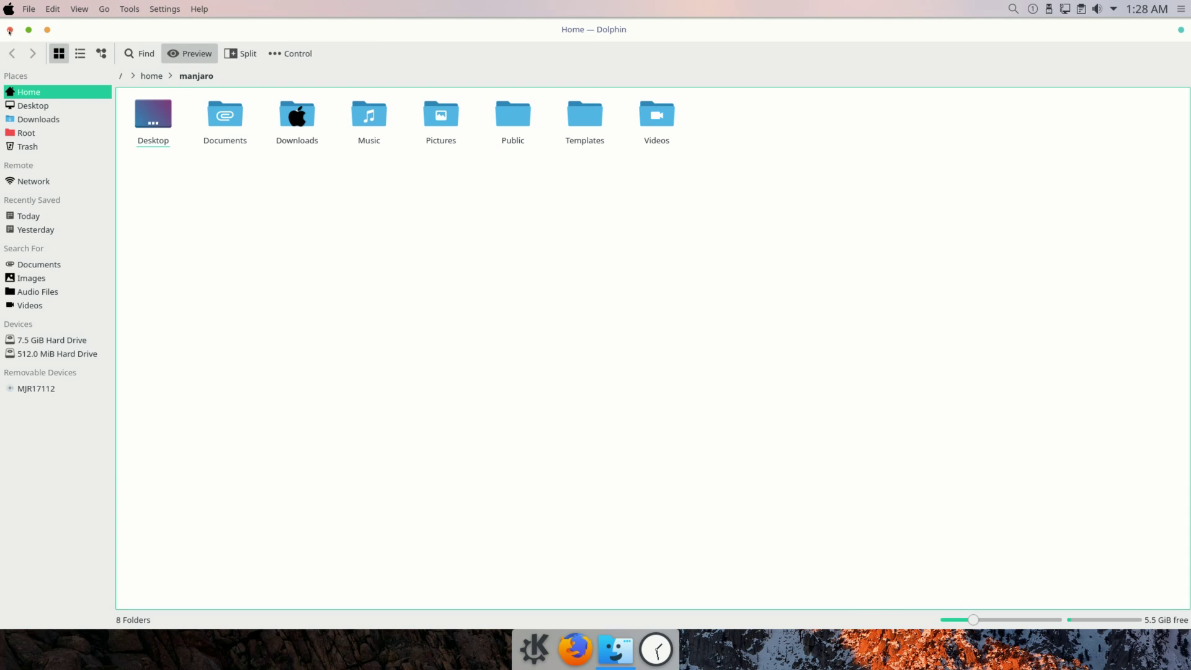
click(9, 31)
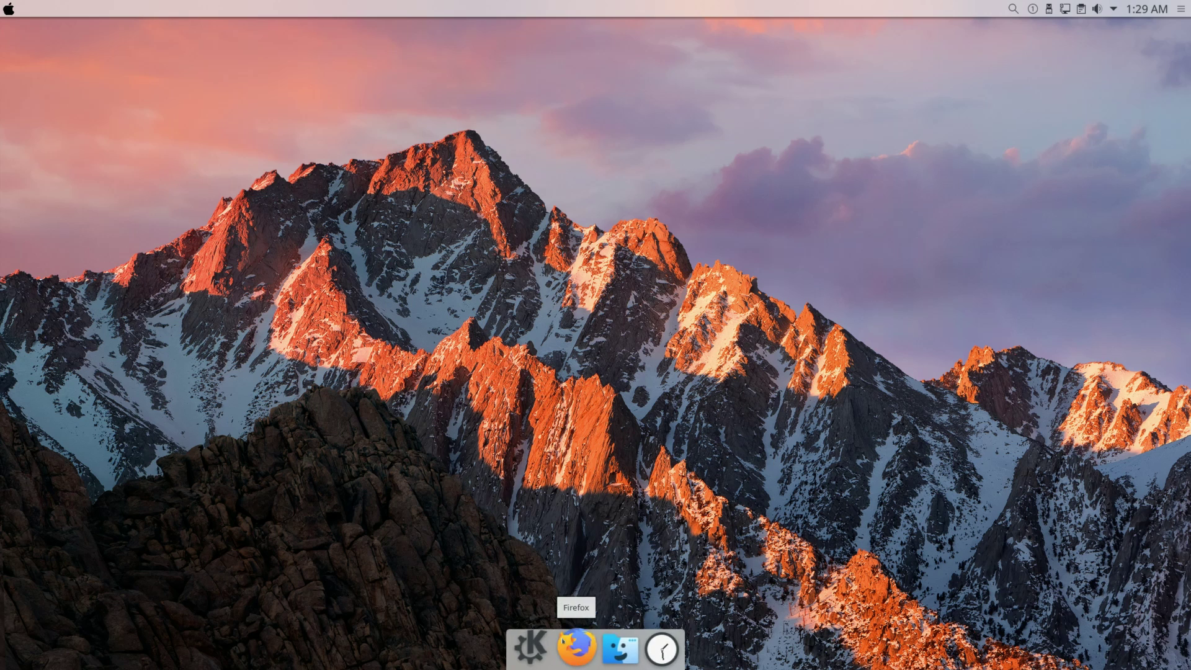
Launch VLC media player, pin it to the dock, and close its window.
click(8, 9)
text(vlc)
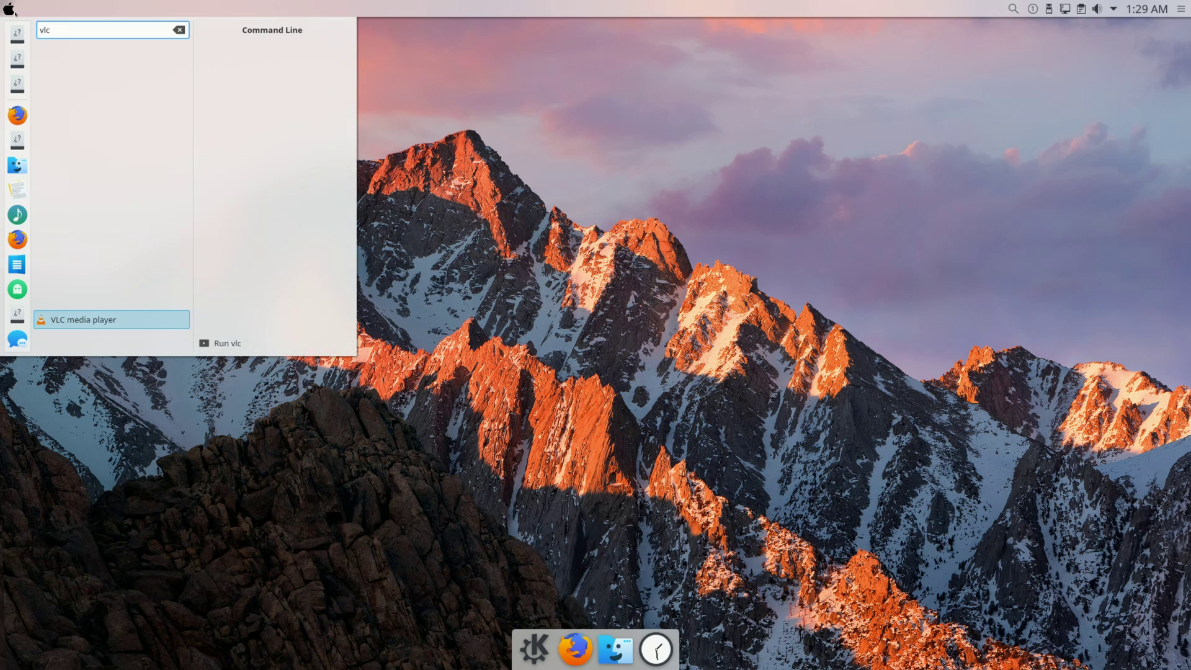
key(Return)
click(685, 441)
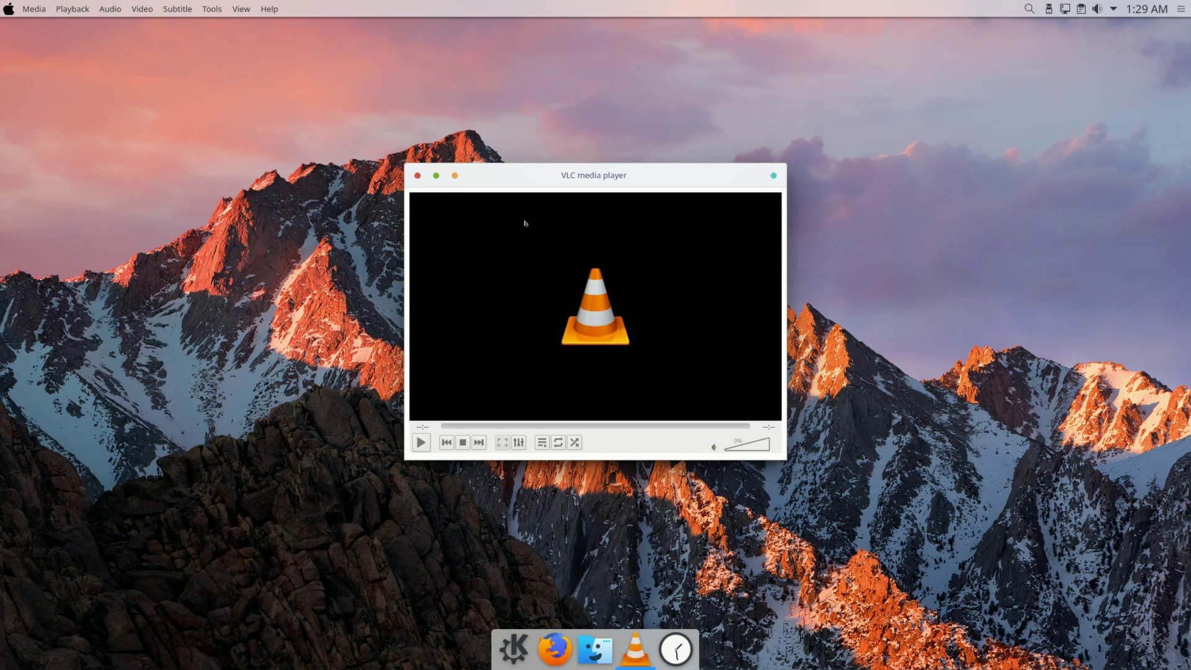
right_click(636, 645)
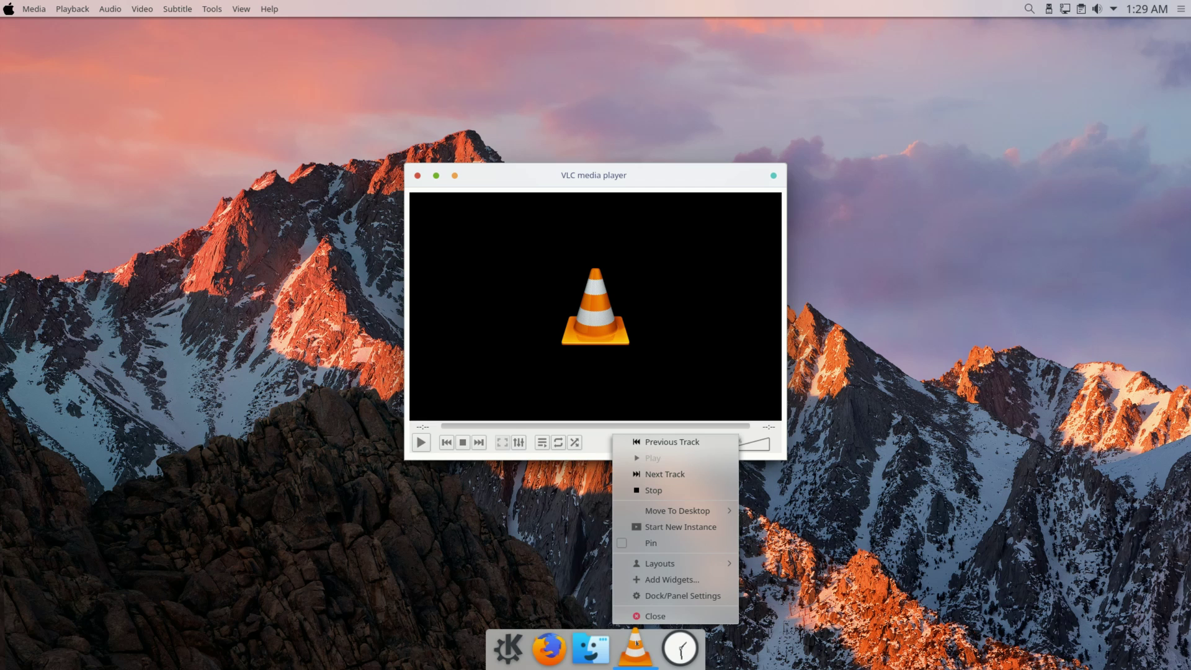
click(621, 543)
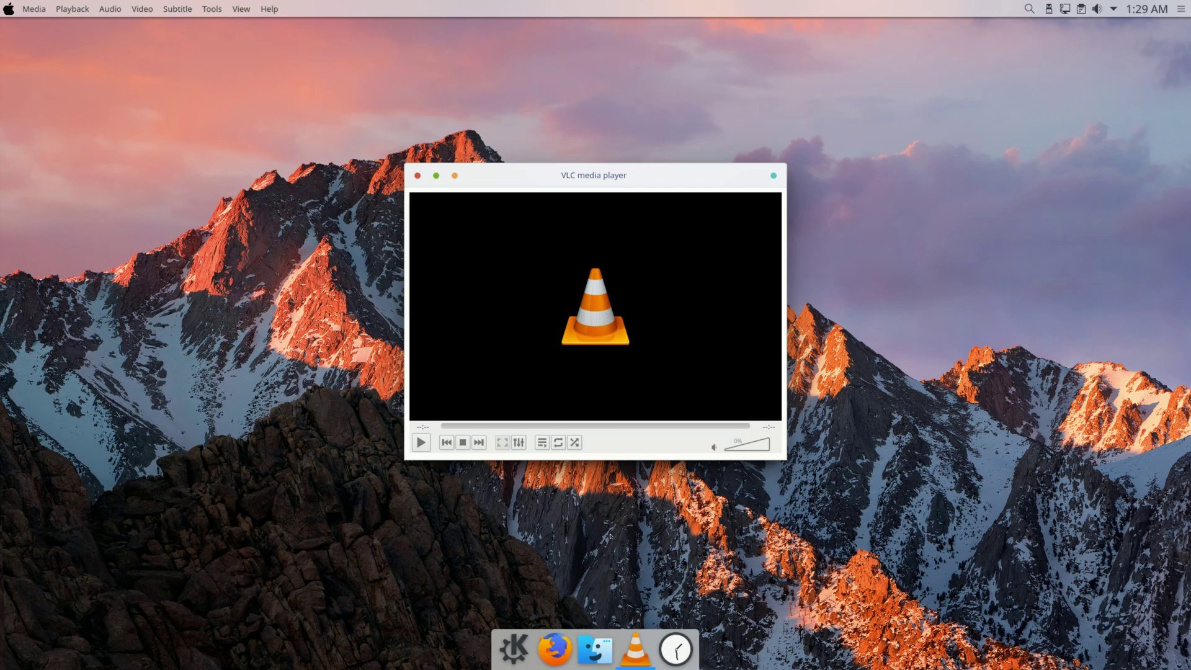
click(419, 175)
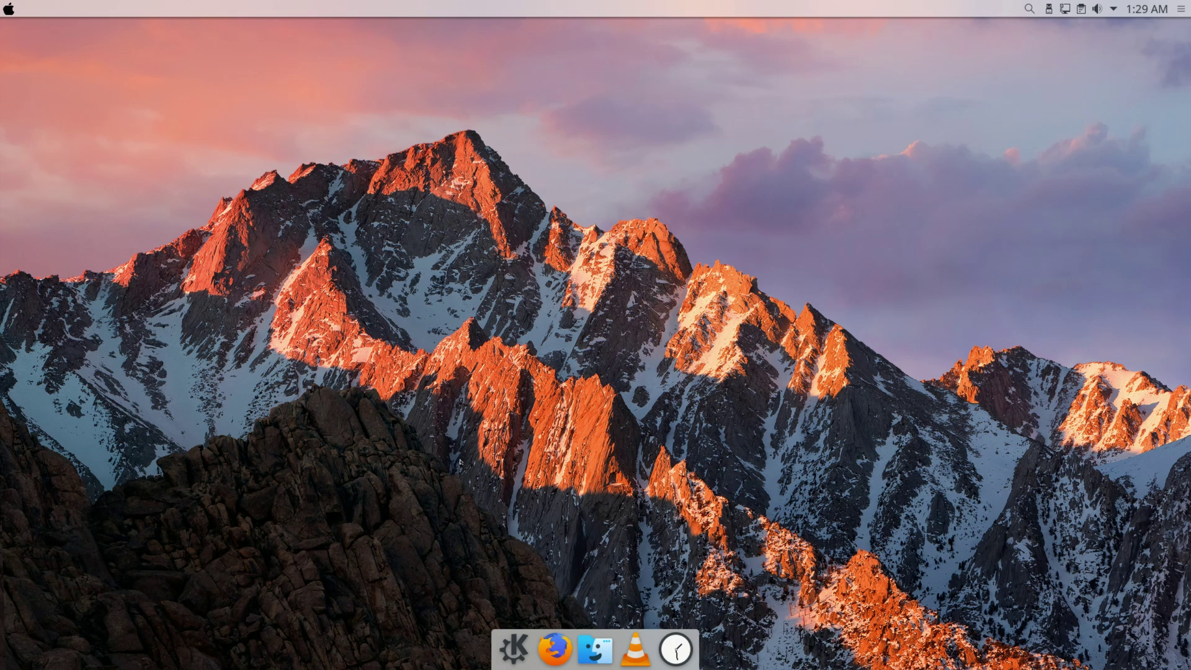
Open the Konsole terminal and install Falkon with "sudo pacman -S falkon", confirming the installation.
click(9, 8)
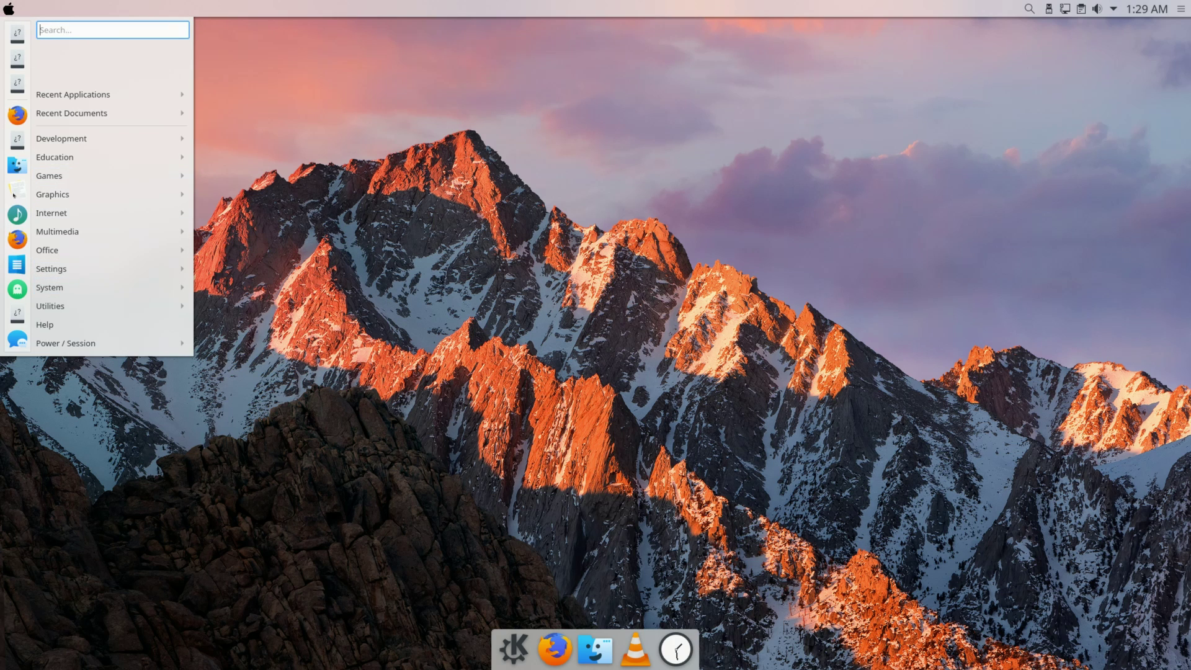
click(19, 314)
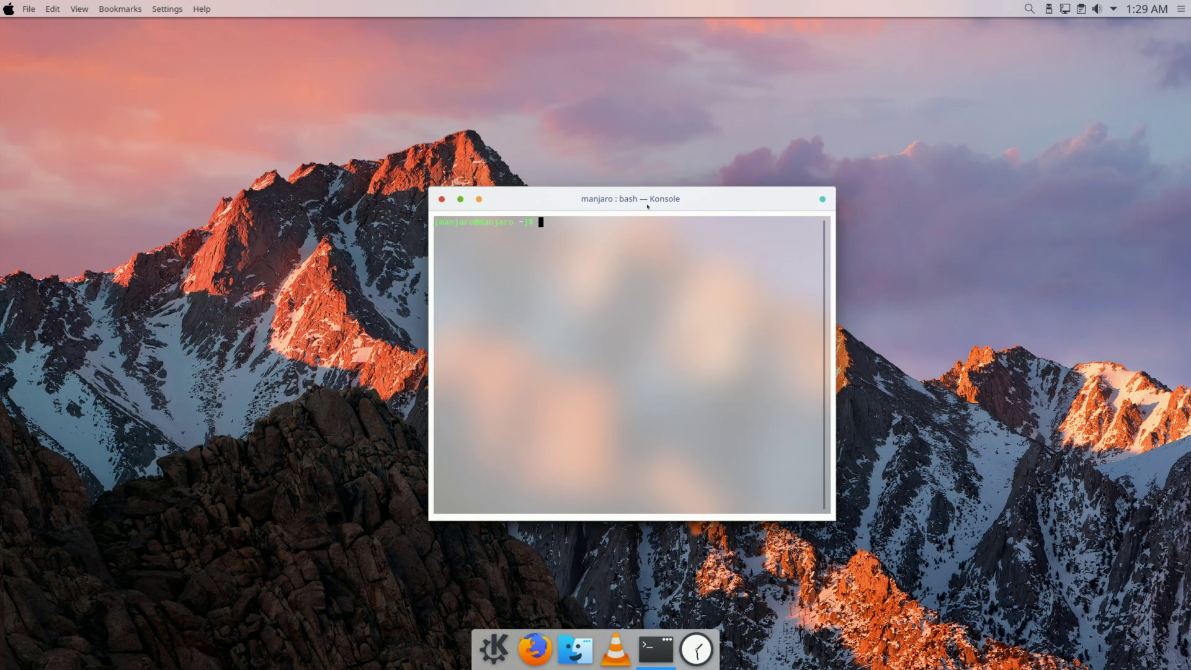
text(sudo pacman -S latte)
key(BackSpace)
key(BackSpace)
key(BackSpace)
key(BackSpace)
key(BackSpace)
text(falkon)
key(Return)
text(y)
key(Return)
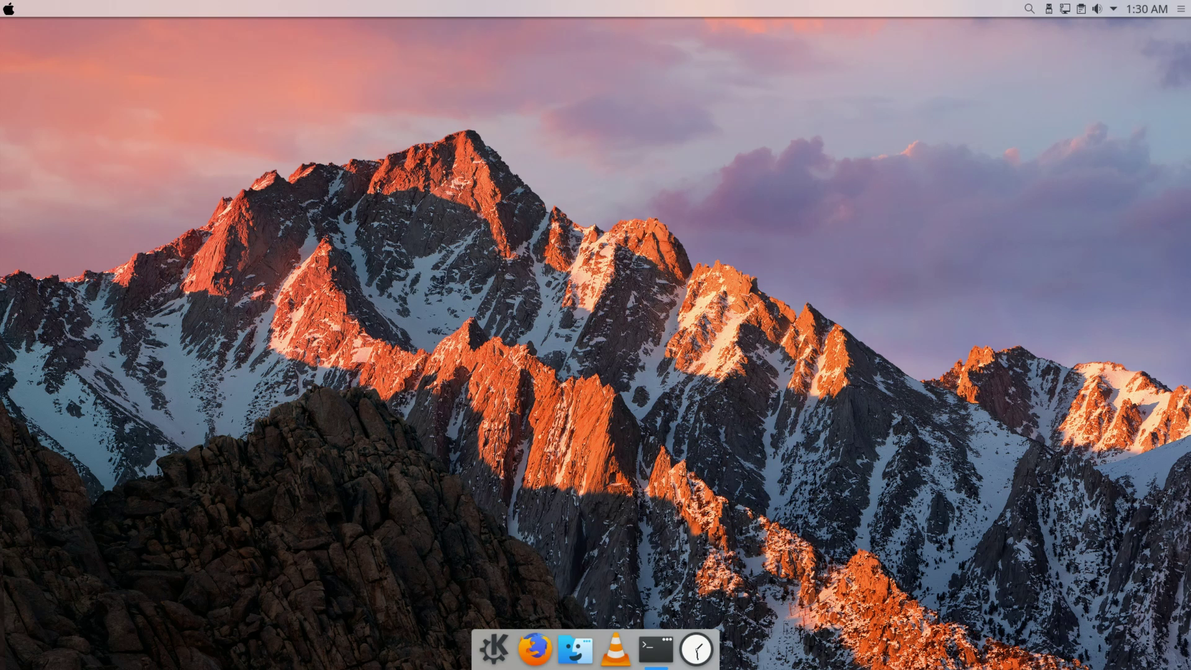
Find the Falkon browser in the application menu, launch it, and maximize its window.
click(8, 8)
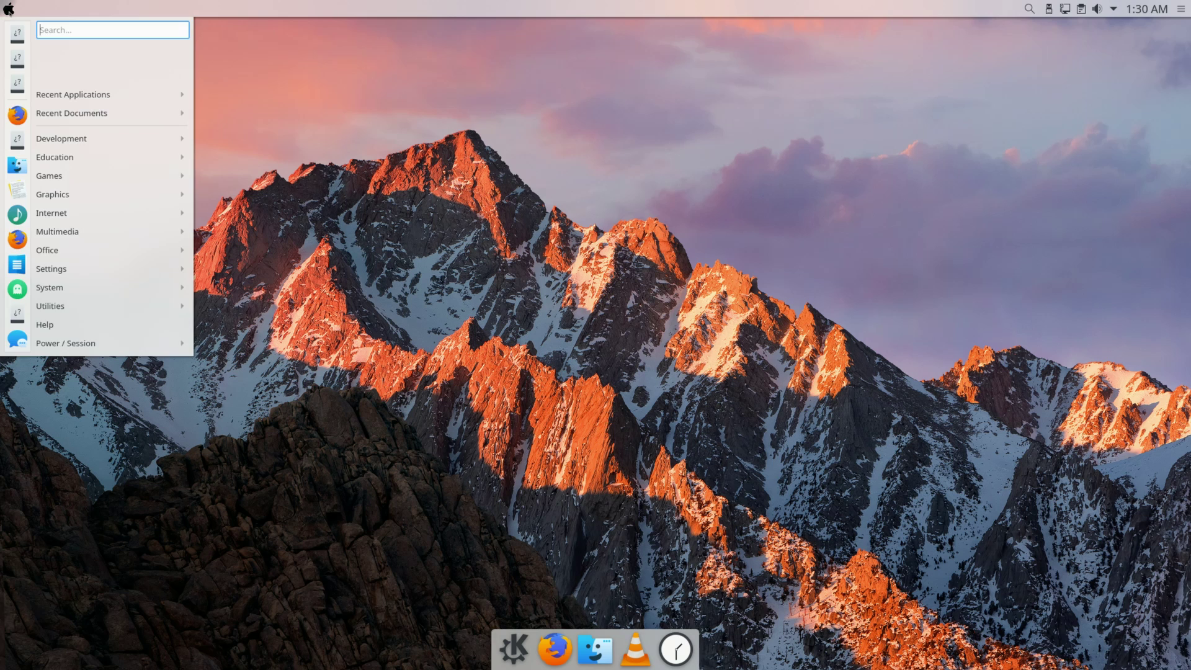
text(falk)
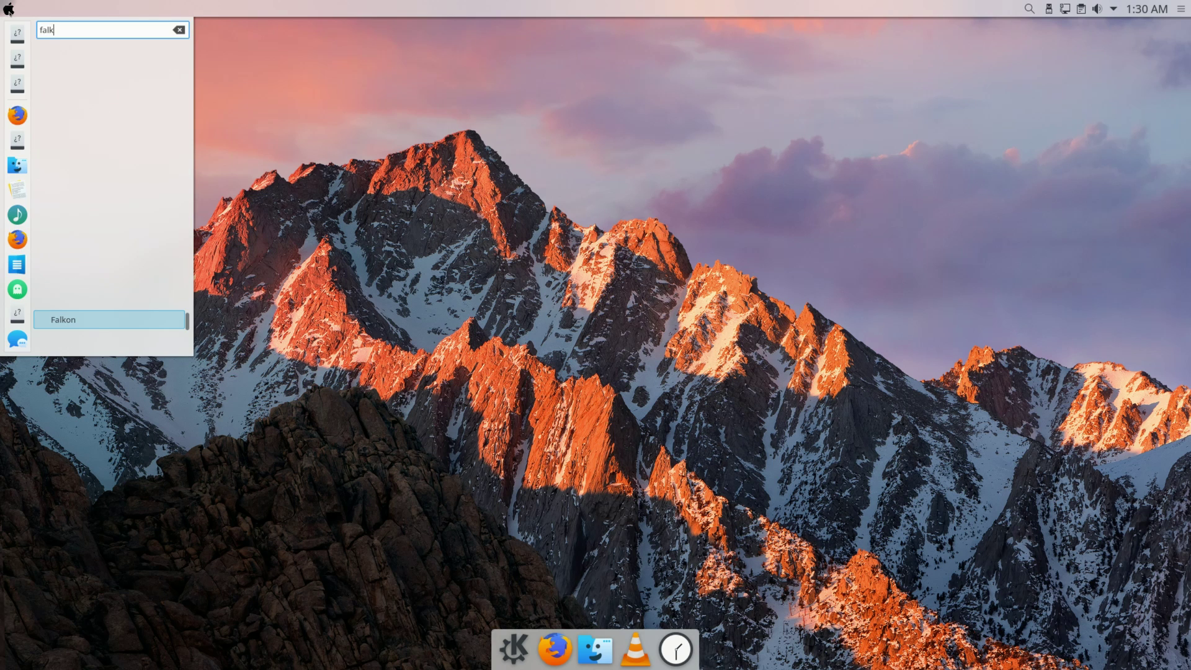
key(Return)
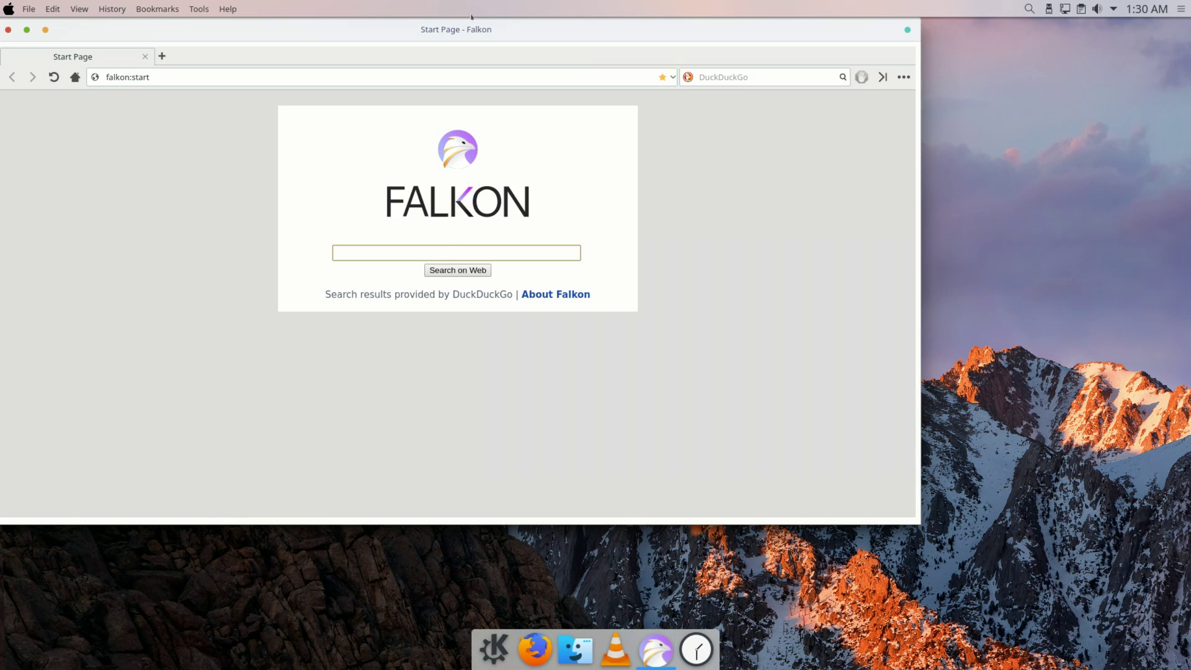
drag(397, 37, 608, 15)
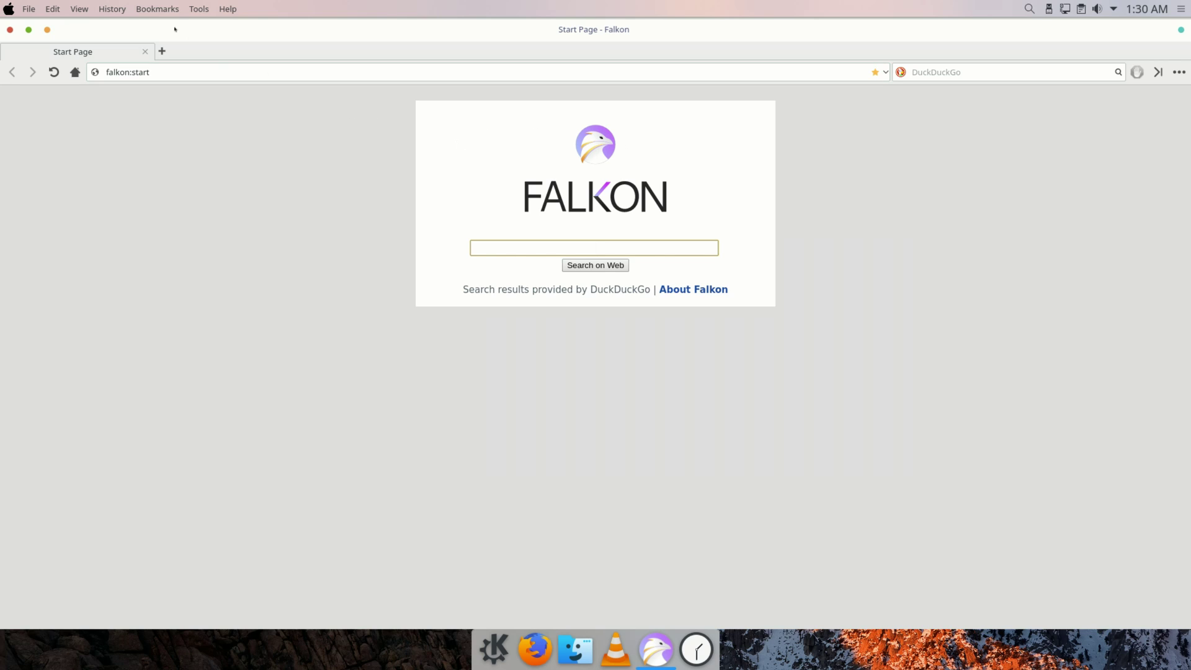
Look through Falkon's menus in the global menu bar and show the Bookmarks Toolbar.
click(156, 9)
mouse_move(84, 9)
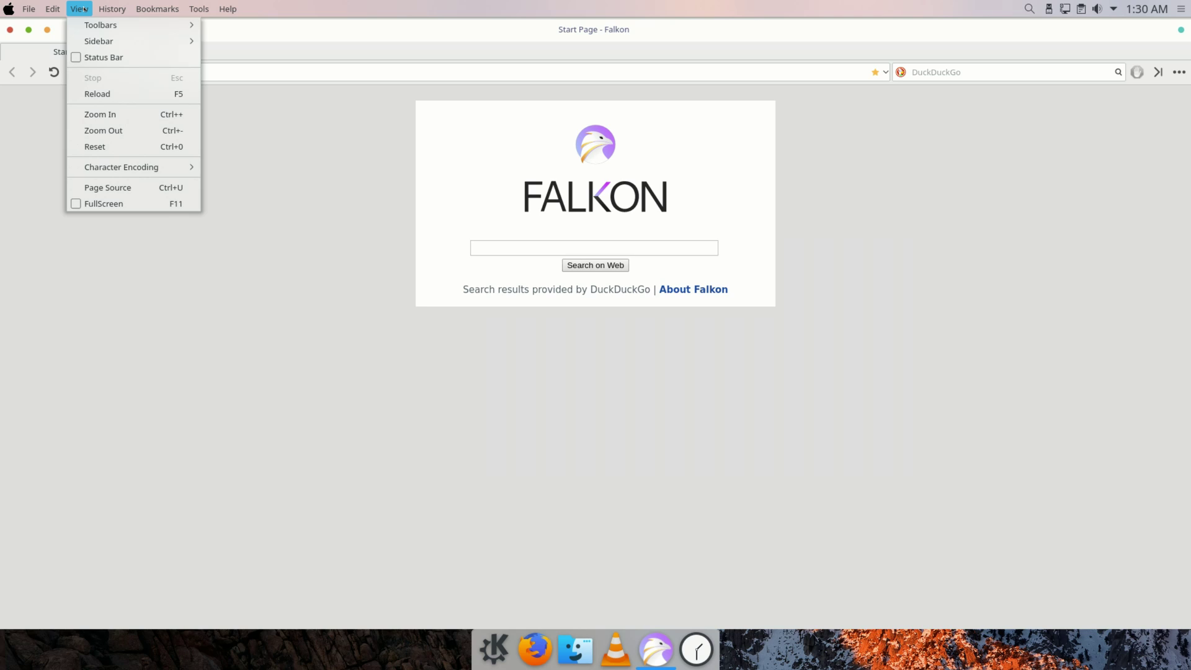
mouse_move(157, 9)
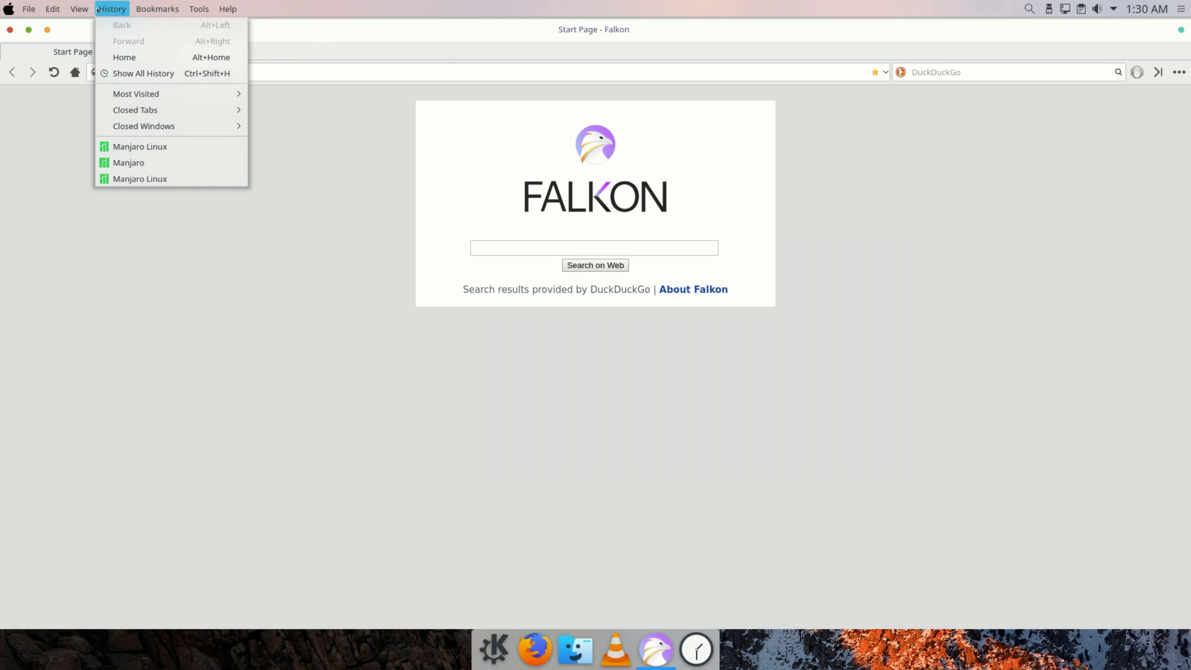
mouse_move(198, 9)
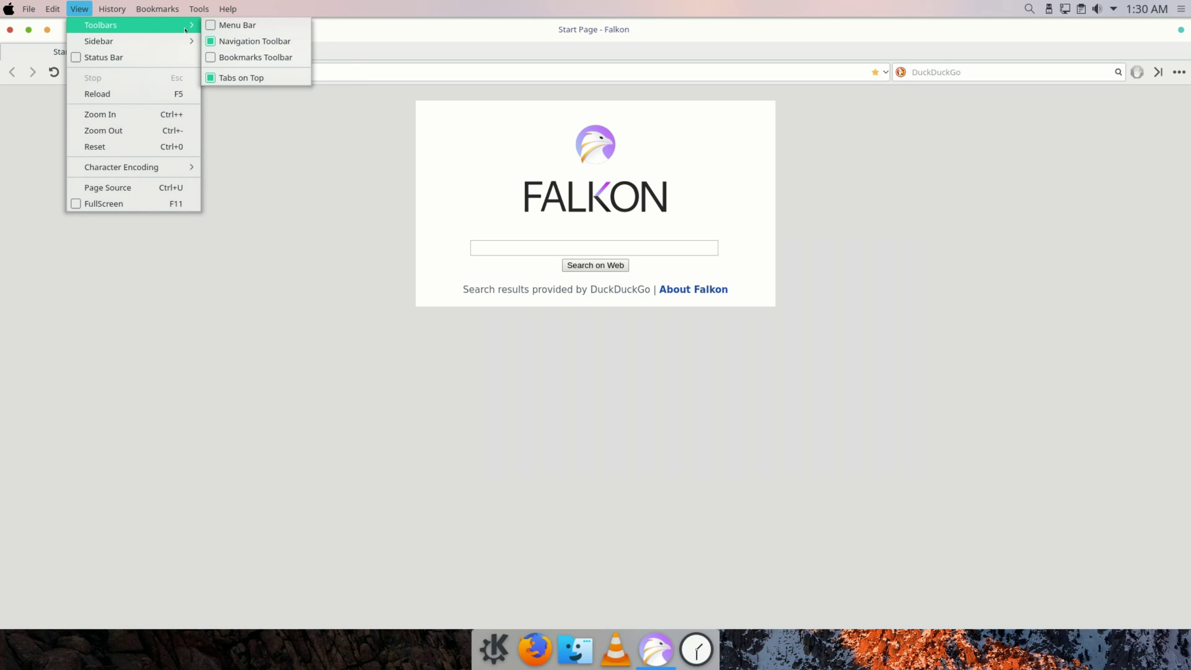
click(260, 57)
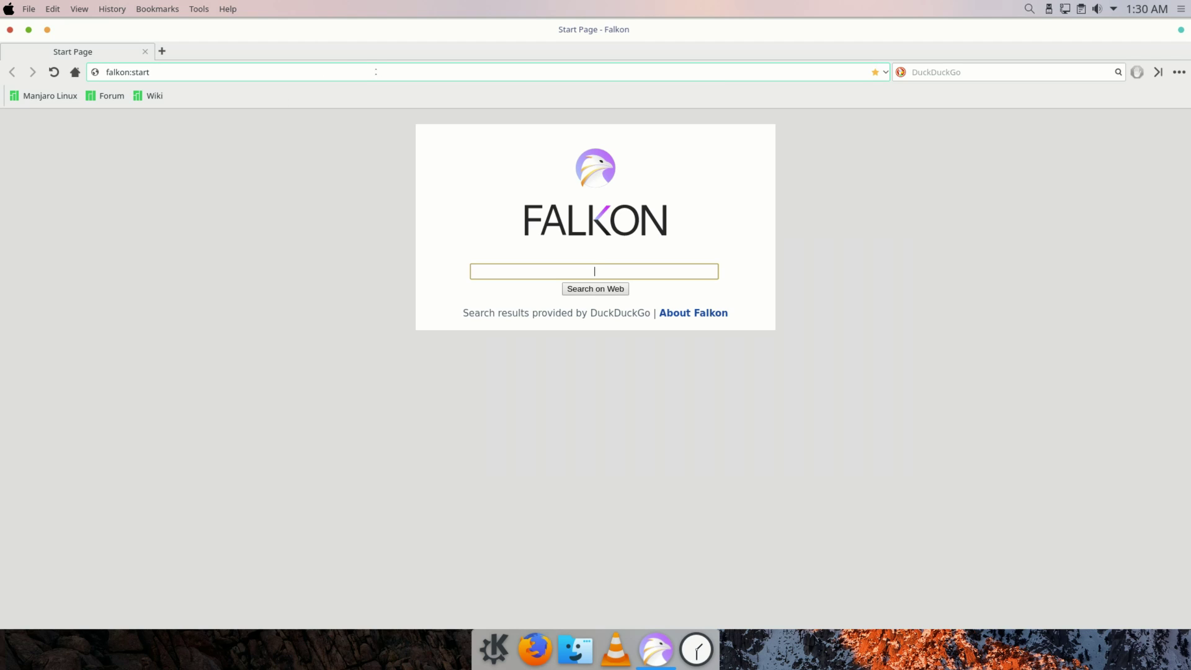
Open and close a new Falkon tab and look through the entries of the global menu bar.
click(114, 13)
click(499, 228)
click(162, 50)
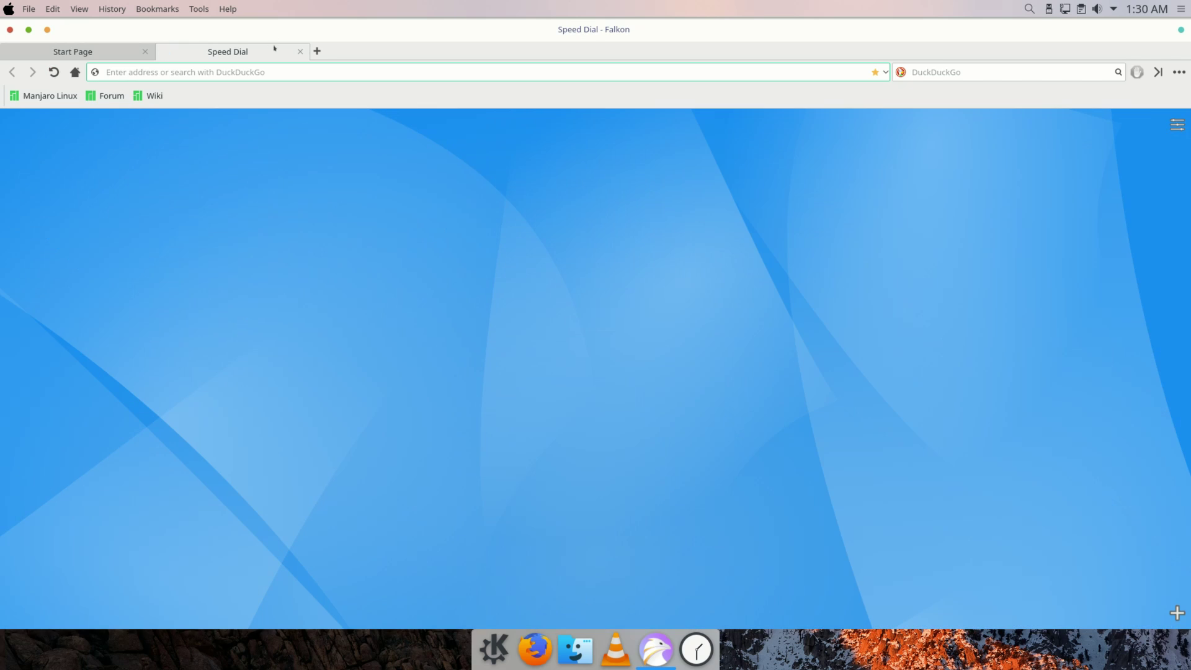
click(299, 52)
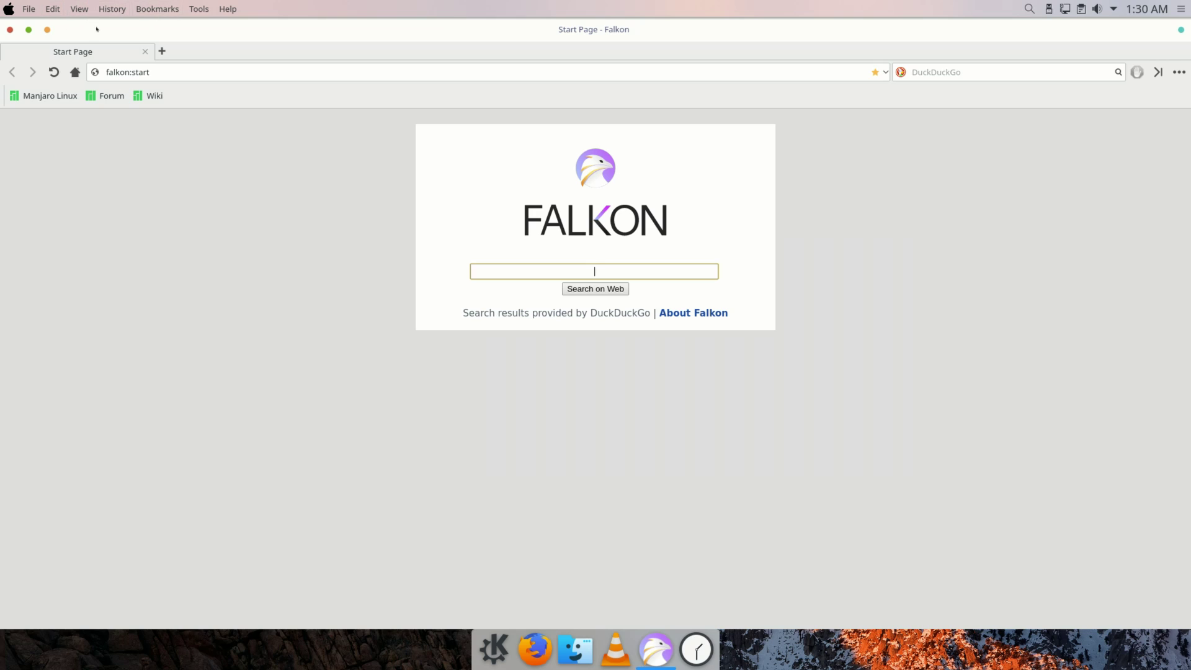
click(53, 9)
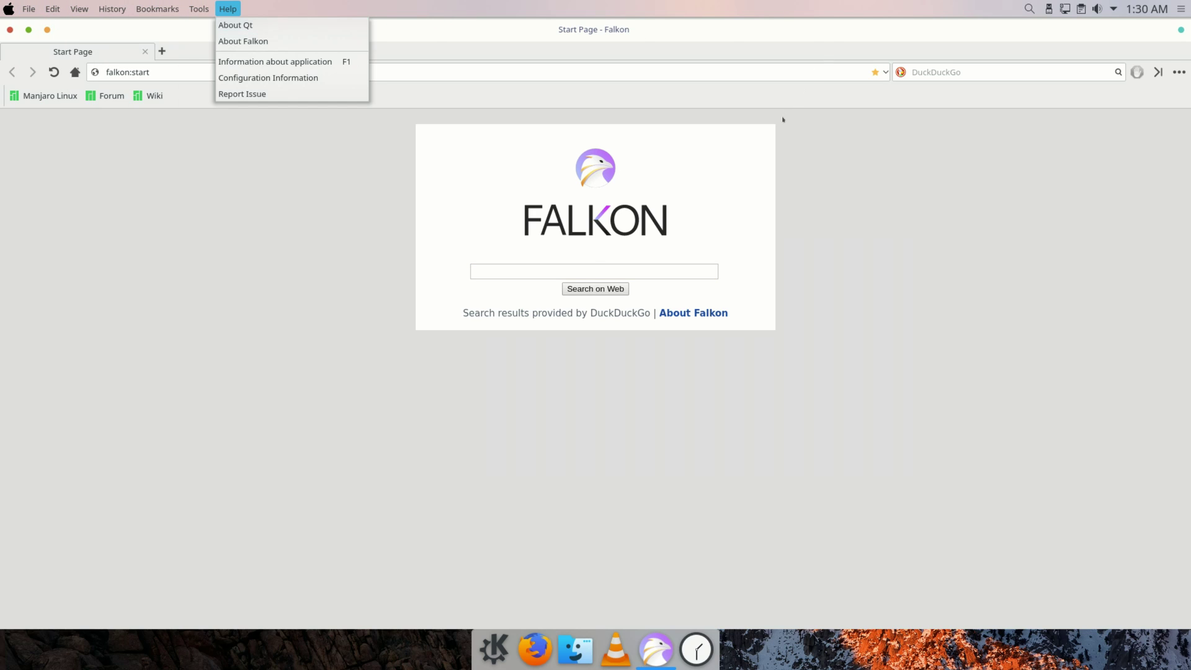
click(441, 56)
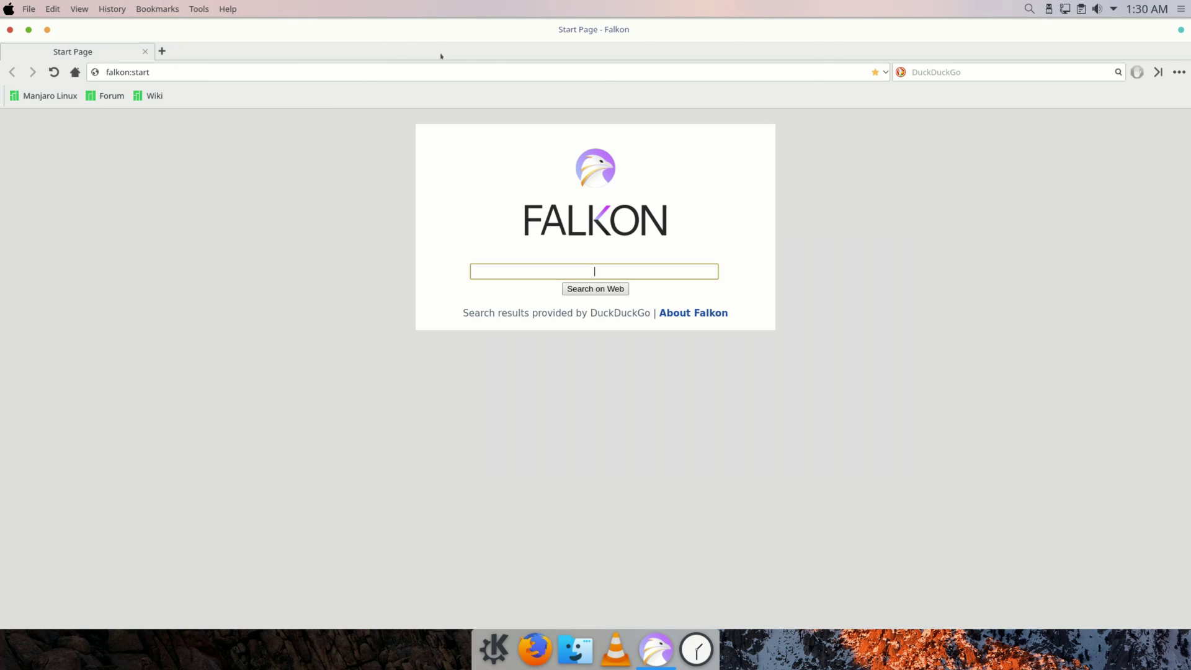
right_click(365, 28)
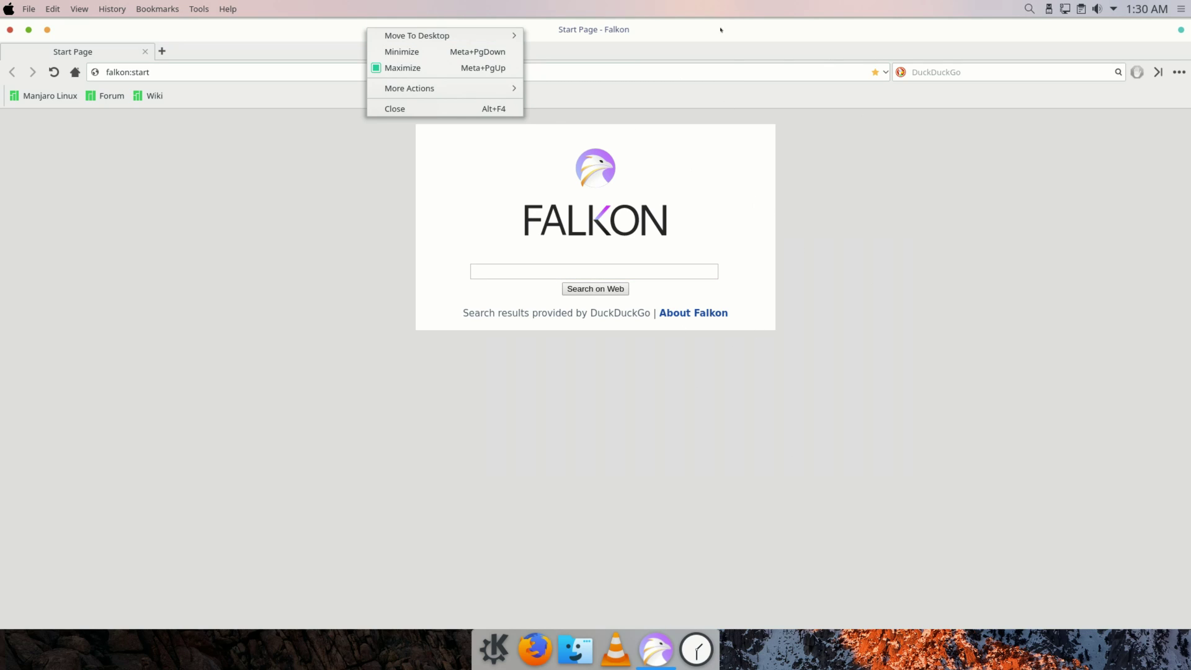
mouse_move(472, 83)
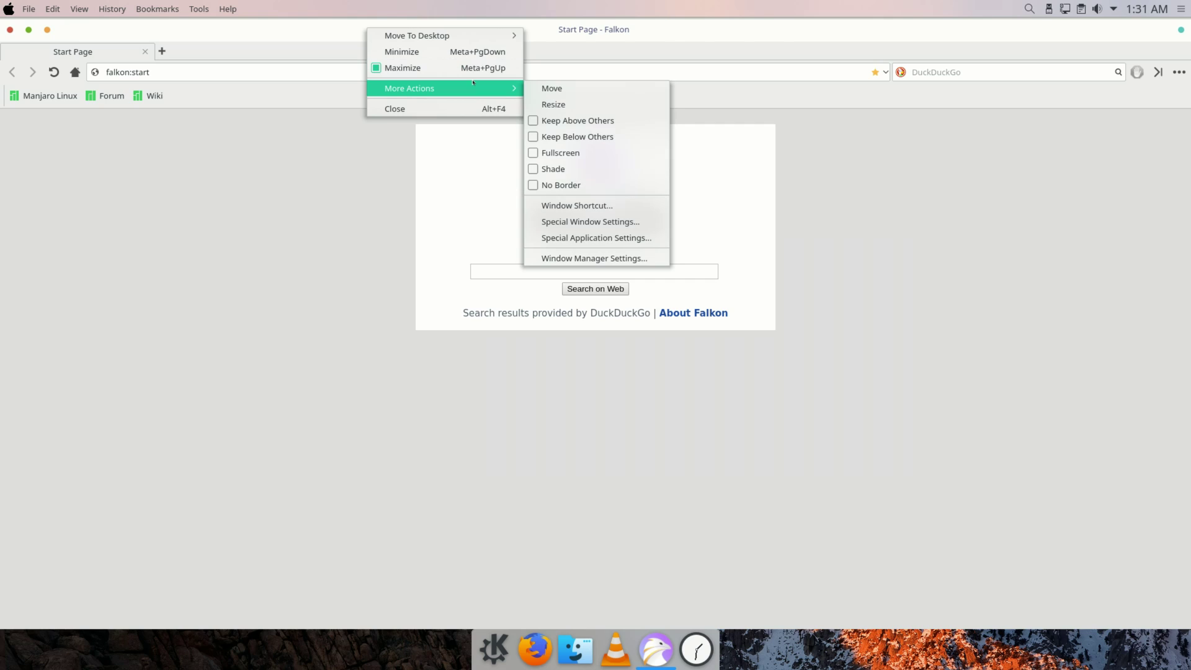
click(298, 27)
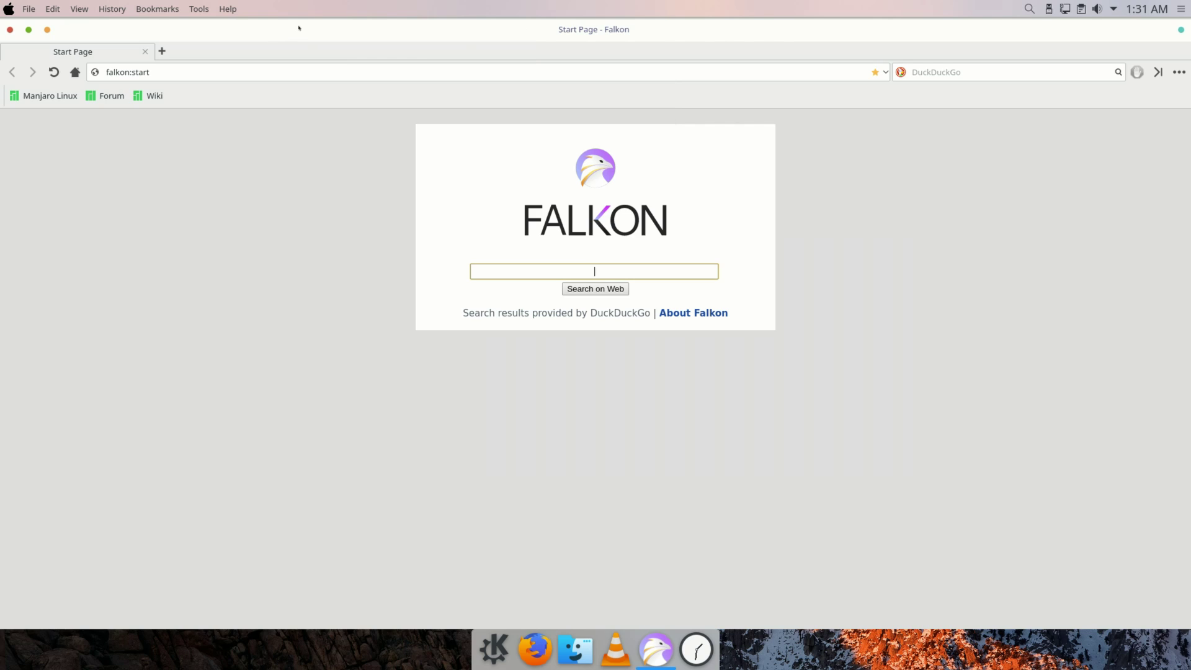
right_click(305, 27)
mouse_move(372, 87)
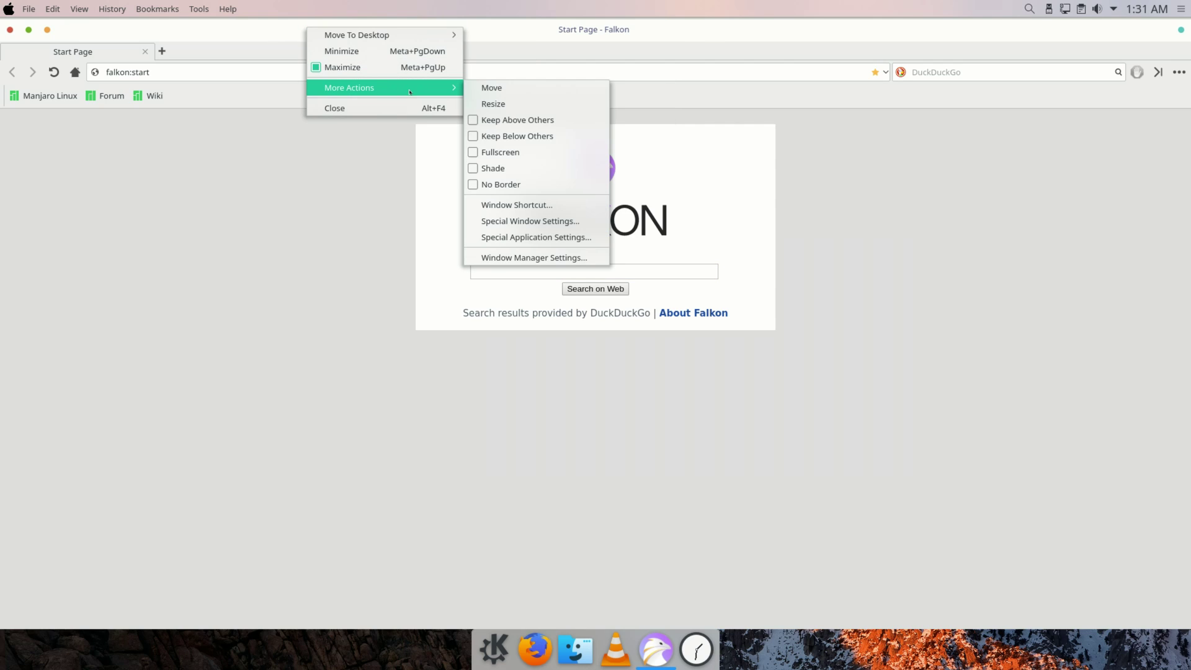
click(507, 195)
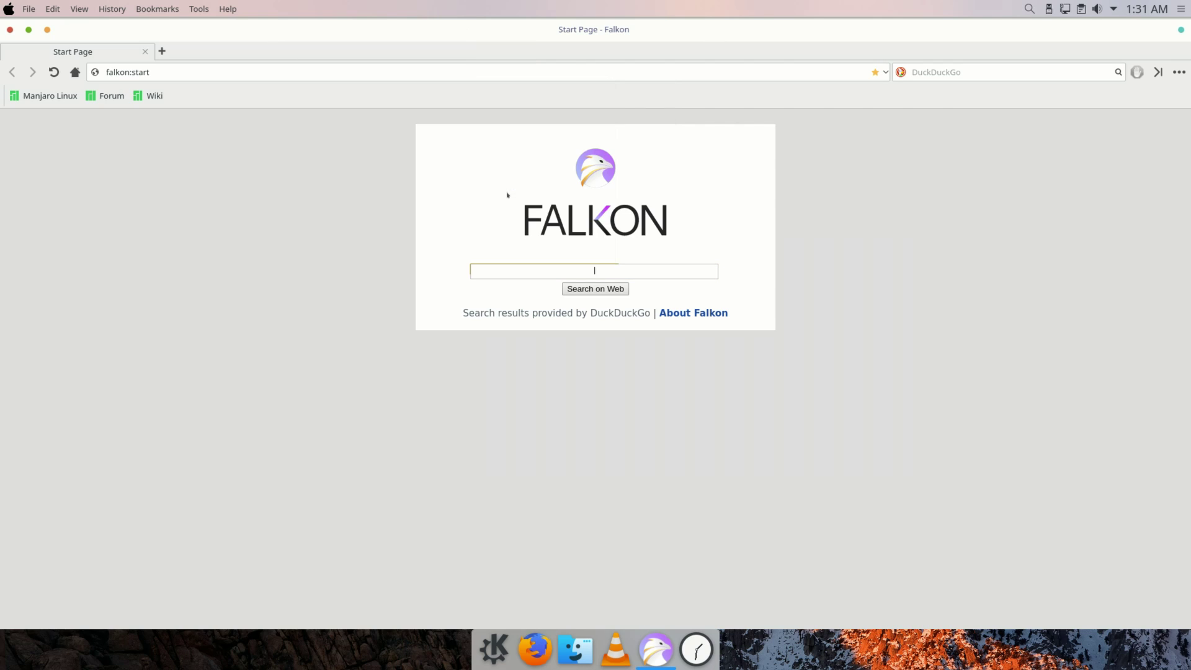
Set the Falkon window to No Border and acknowledge the information dialog.
right_click(348, 34)
mouse_move(409, 94)
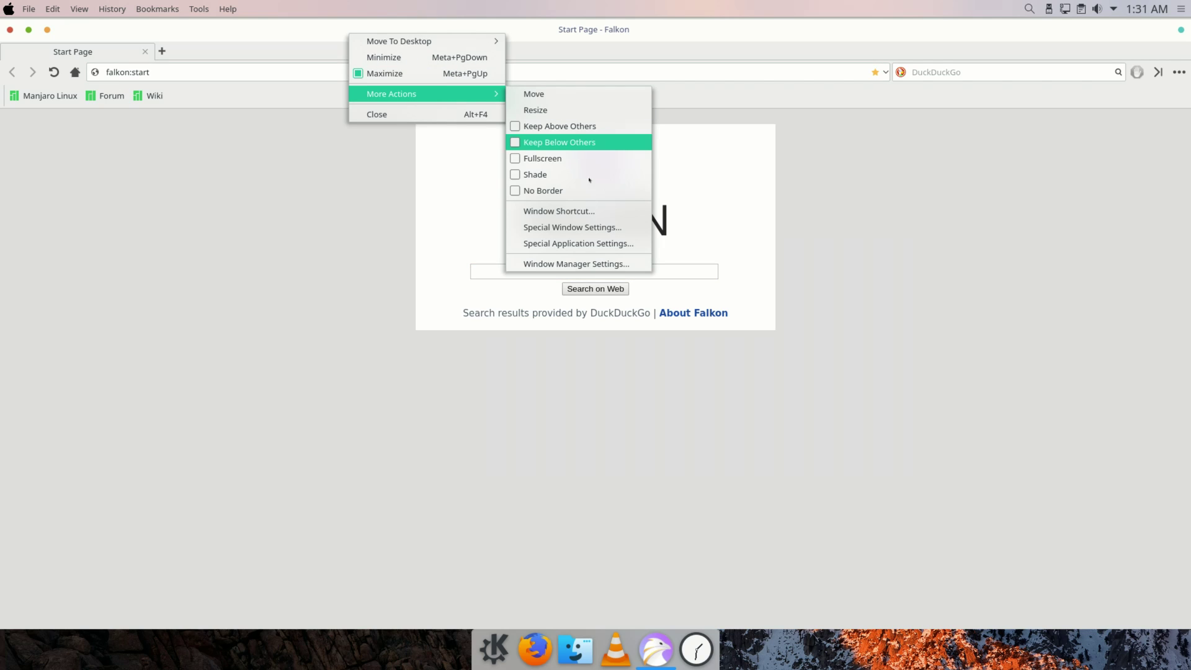
click(552, 190)
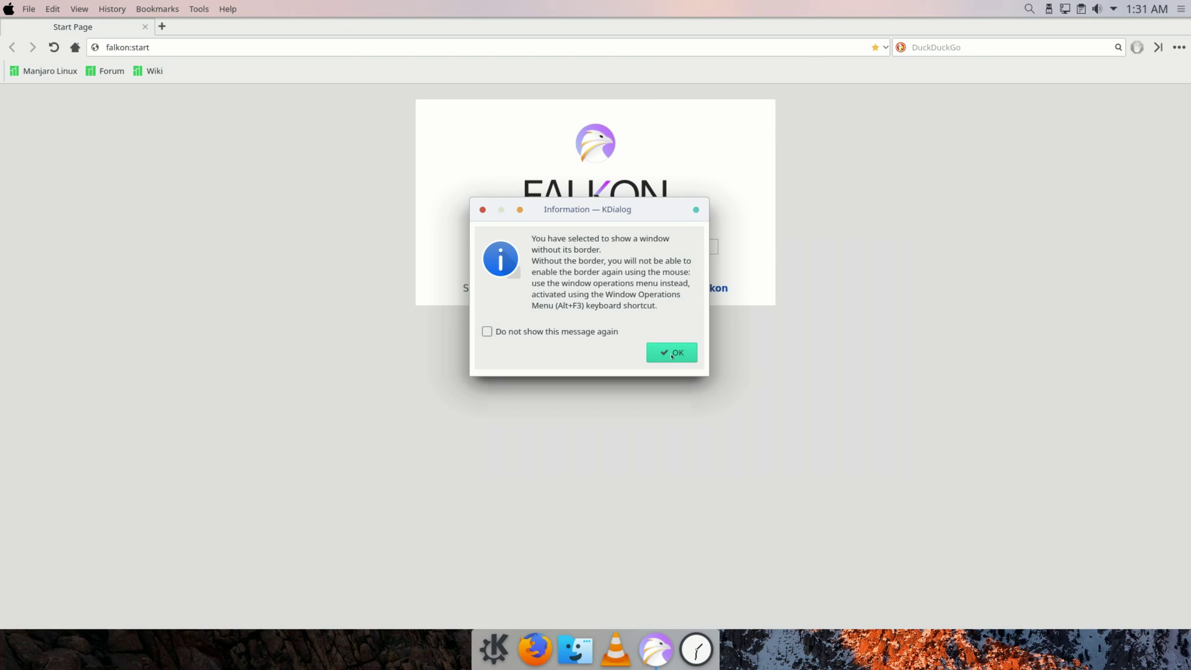
click(672, 355)
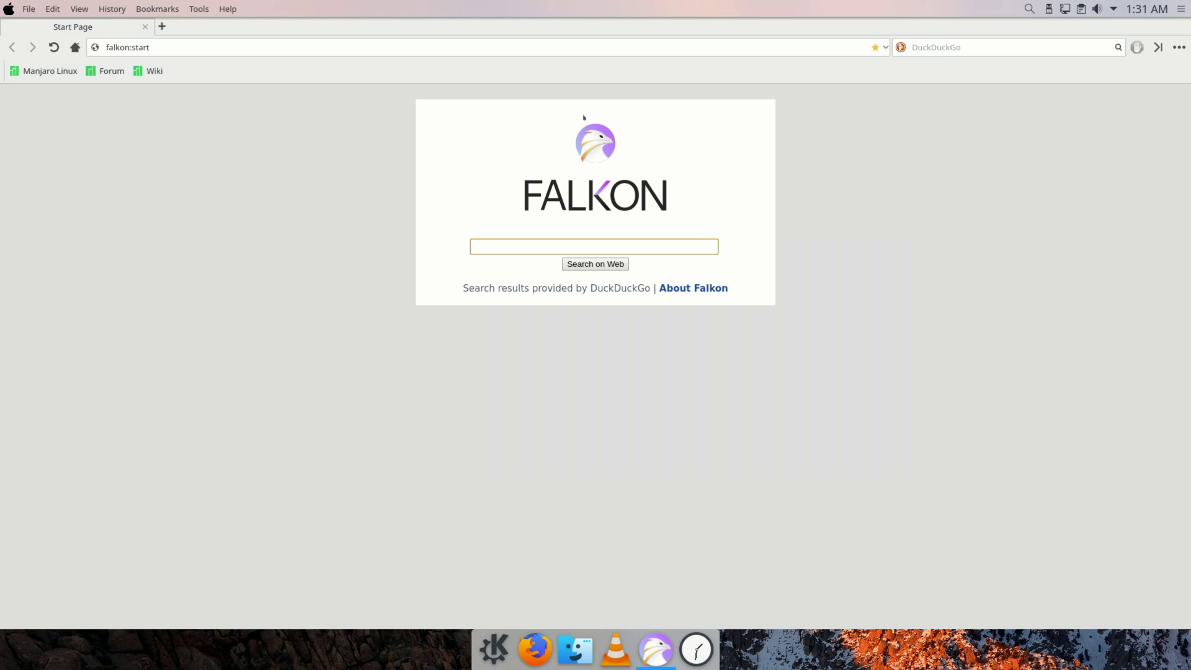
Quit Falkon and relaunch it by searching for "fa" in the application menu.
key(ctrl+q)
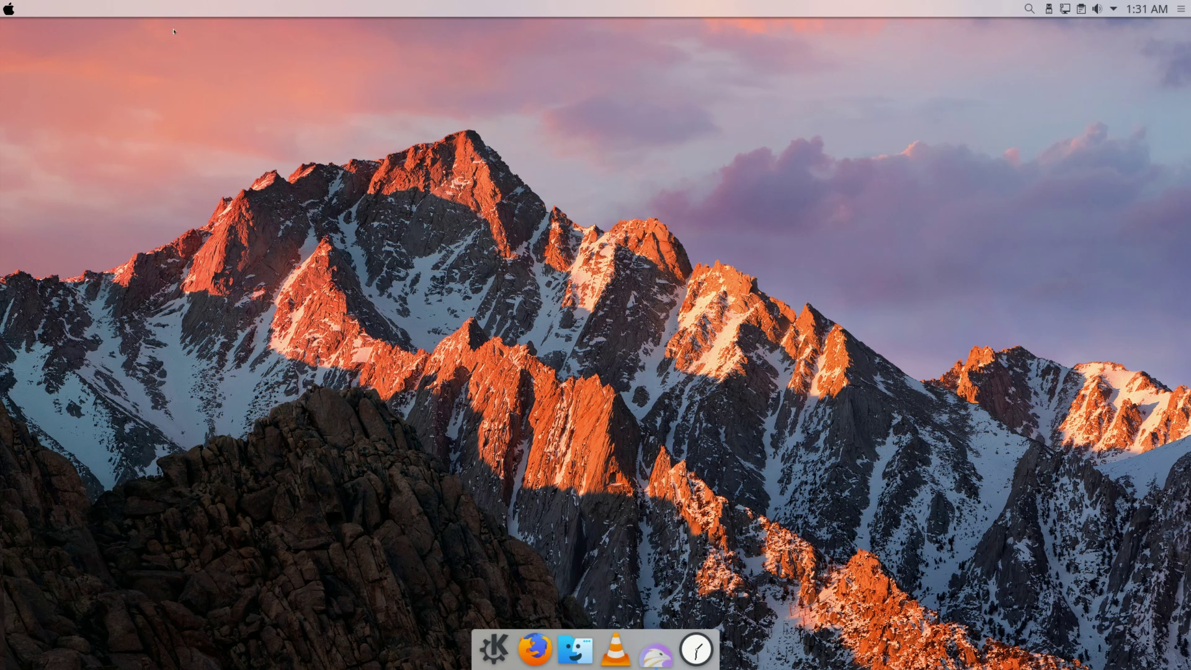
click(8, 9)
text(f)
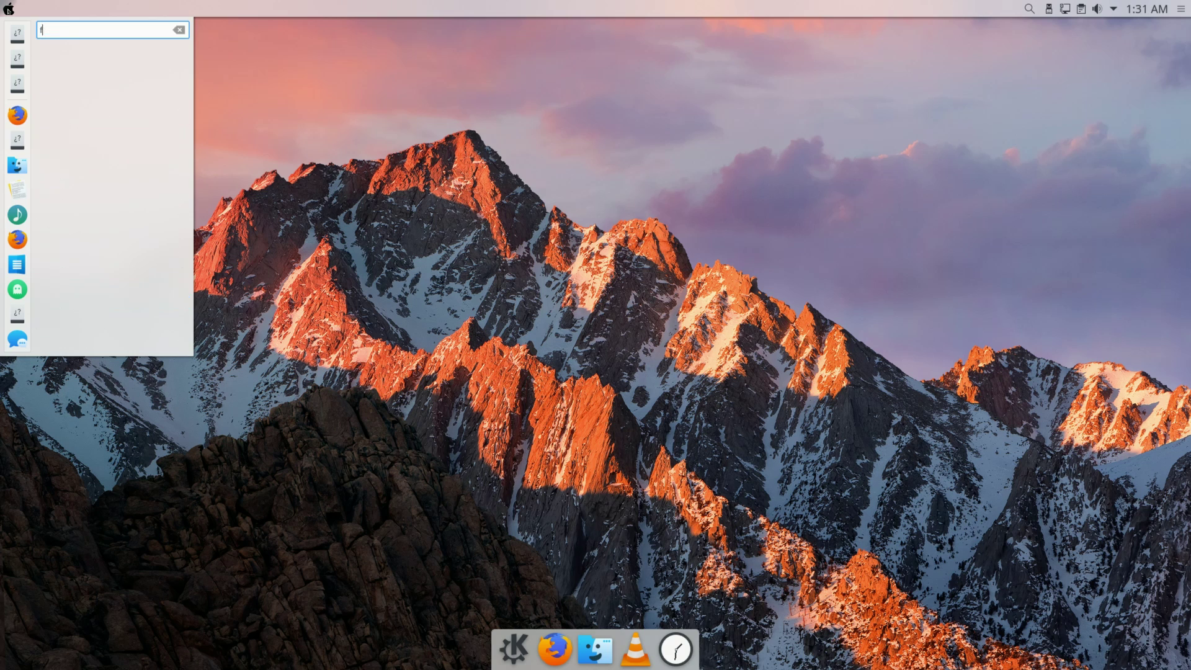
text(a)
key(Return)
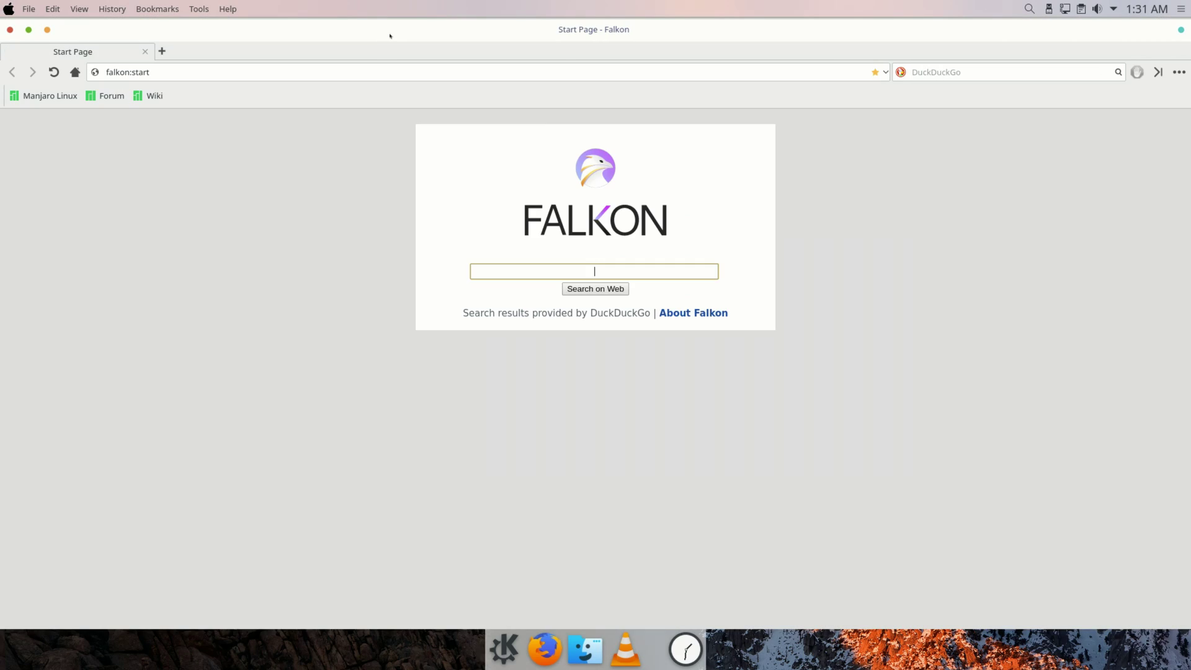
Open the Special Window Settings for the Falkon window and show the Appearance & Fixes rules.
right_click(390, 35)
mouse_move(468, 94)
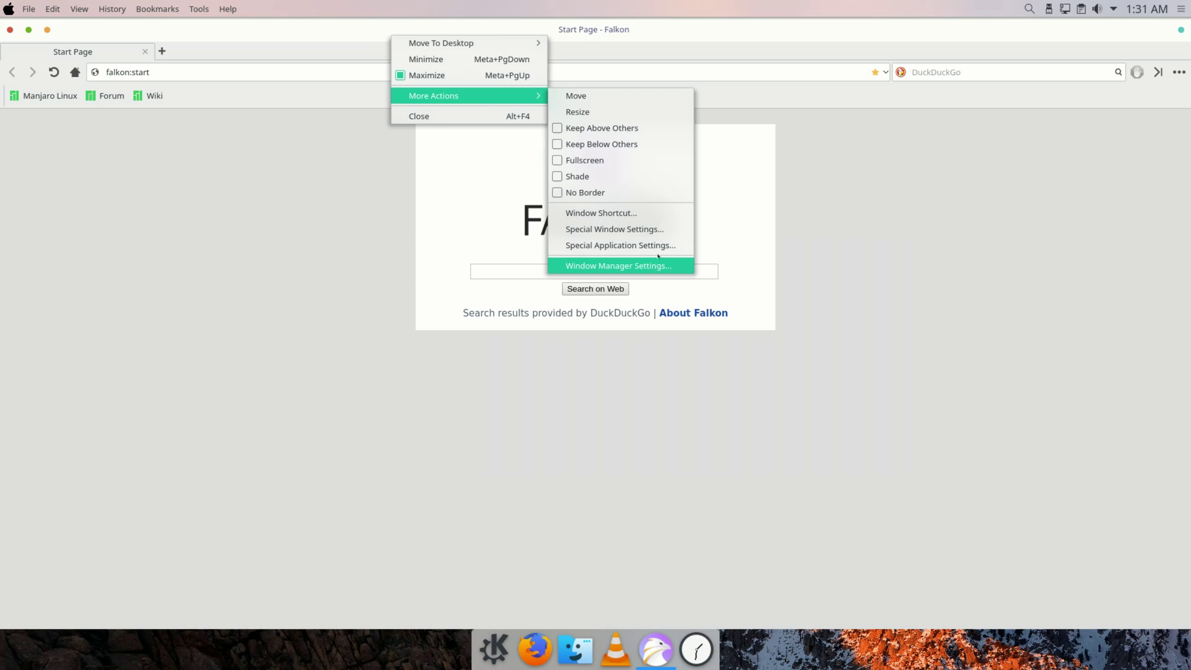
click(658, 229)
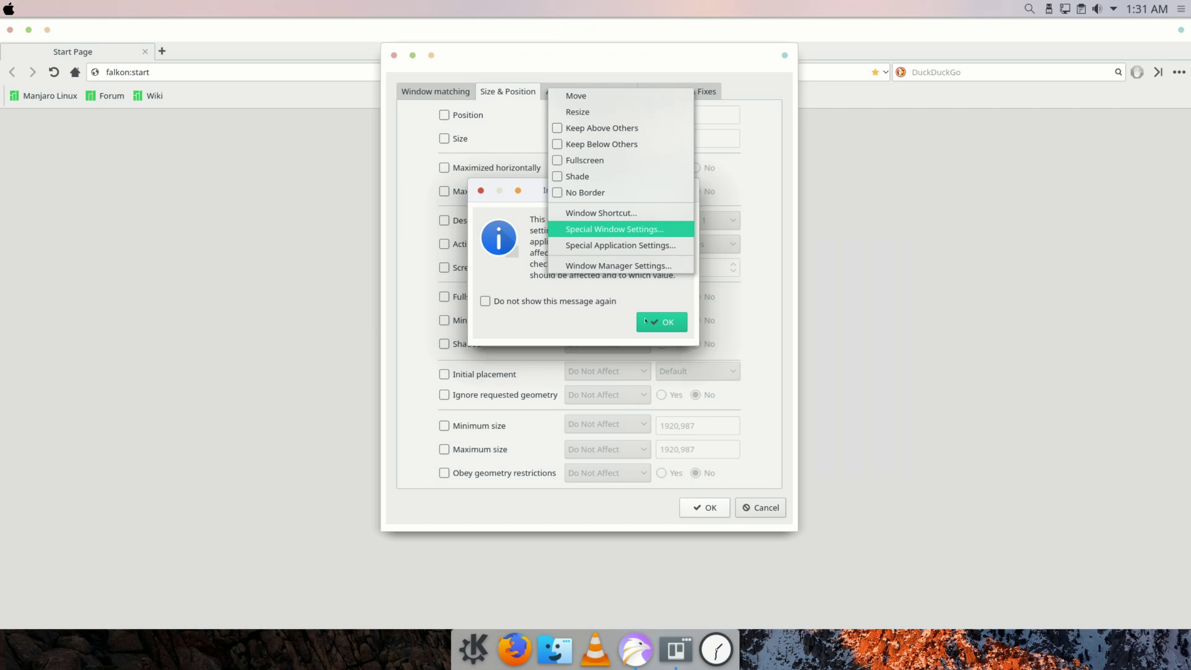
click(645, 320)
drag(570, 75, 360, 117)
click(360, 127)
click(454, 128)
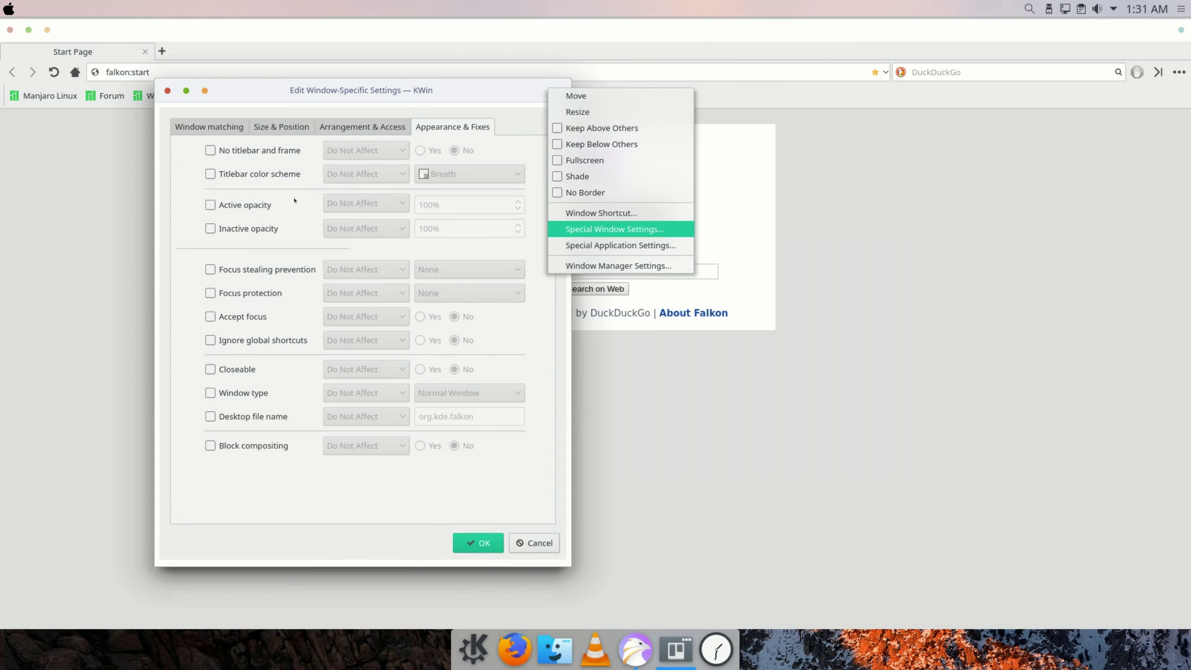
Enable the "No titlebar and frame" rule with Force, save the window-specific settings, and close Falkon.
click(210, 150)
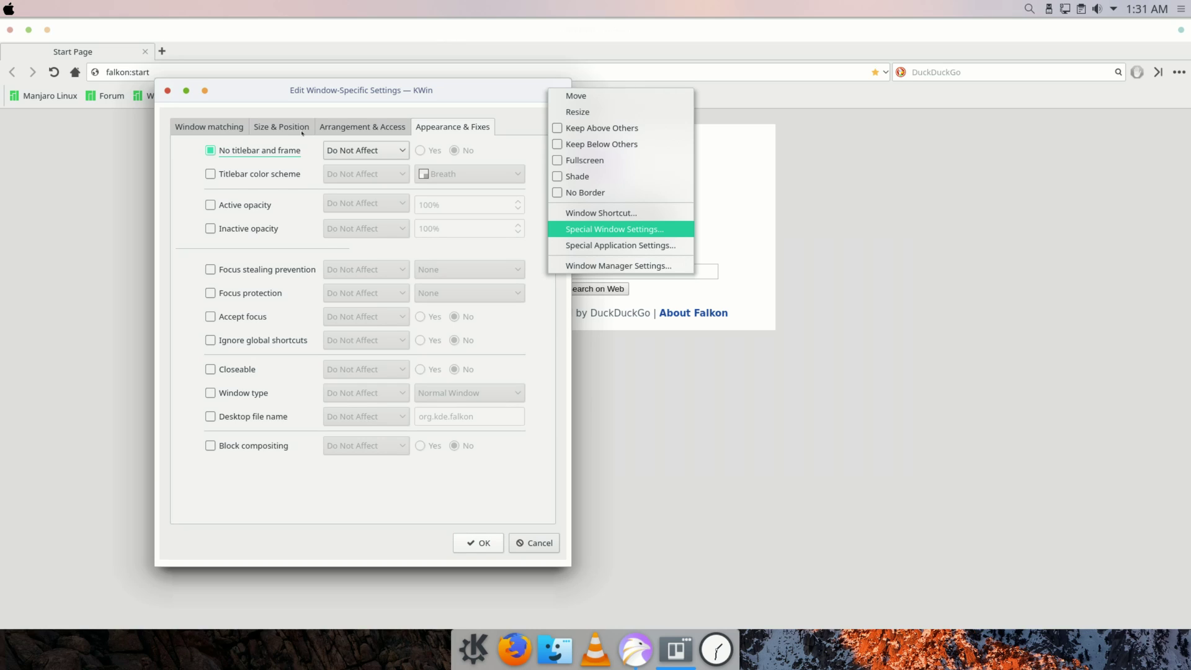
click(359, 151)
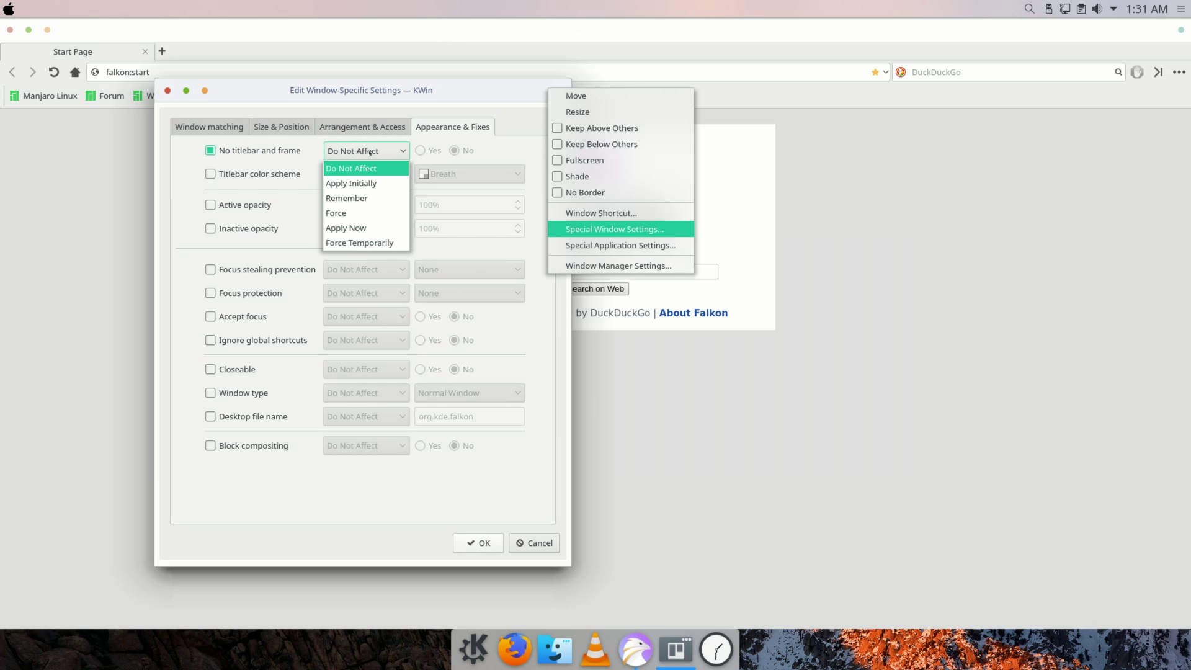
click(354, 213)
click(479, 543)
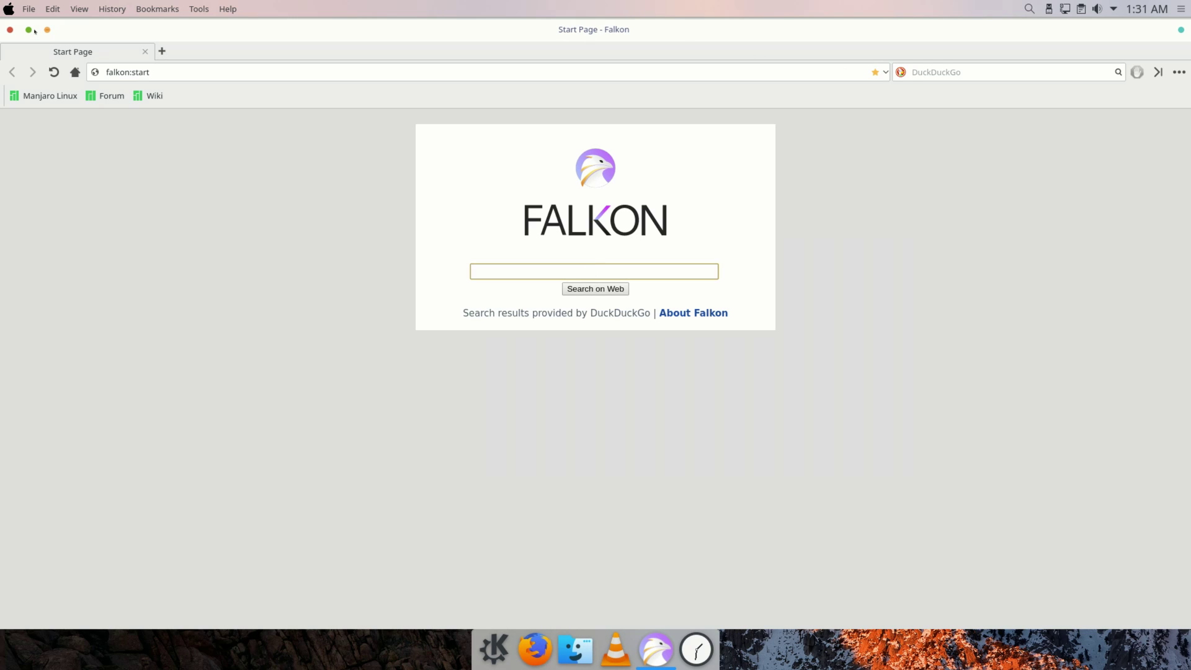
click(10, 30)
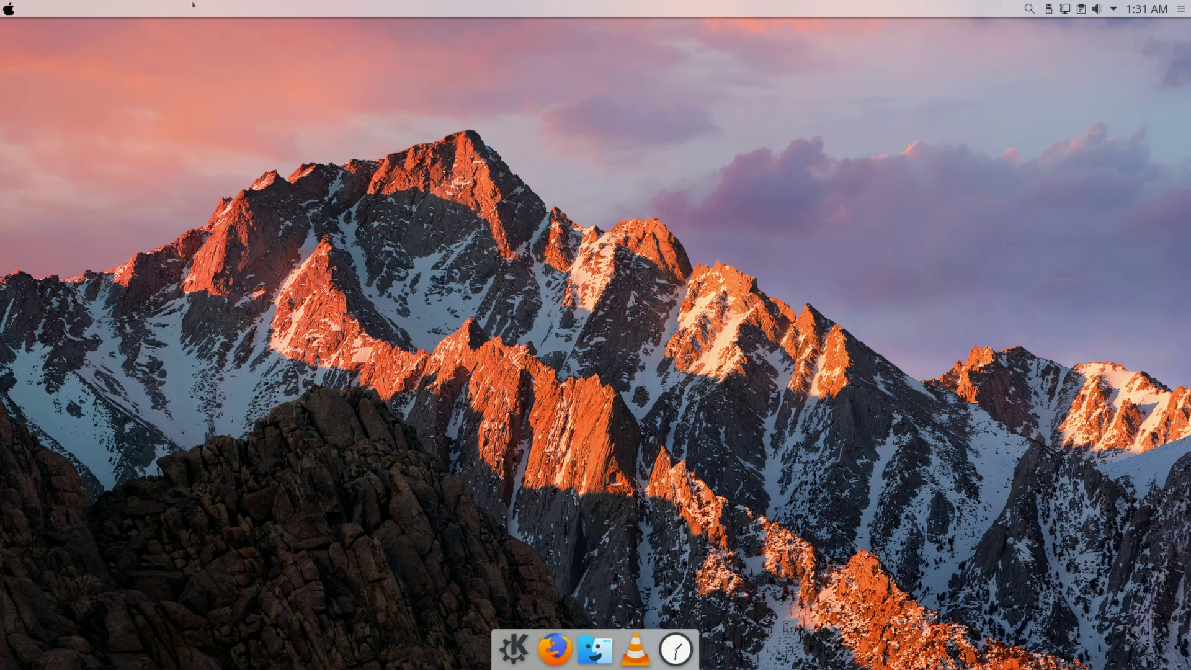
Examine the Desktop Effects list under Desktop Behavior in System Settings, move the window to mid-desktop, and minimize it.
click(9, 9)
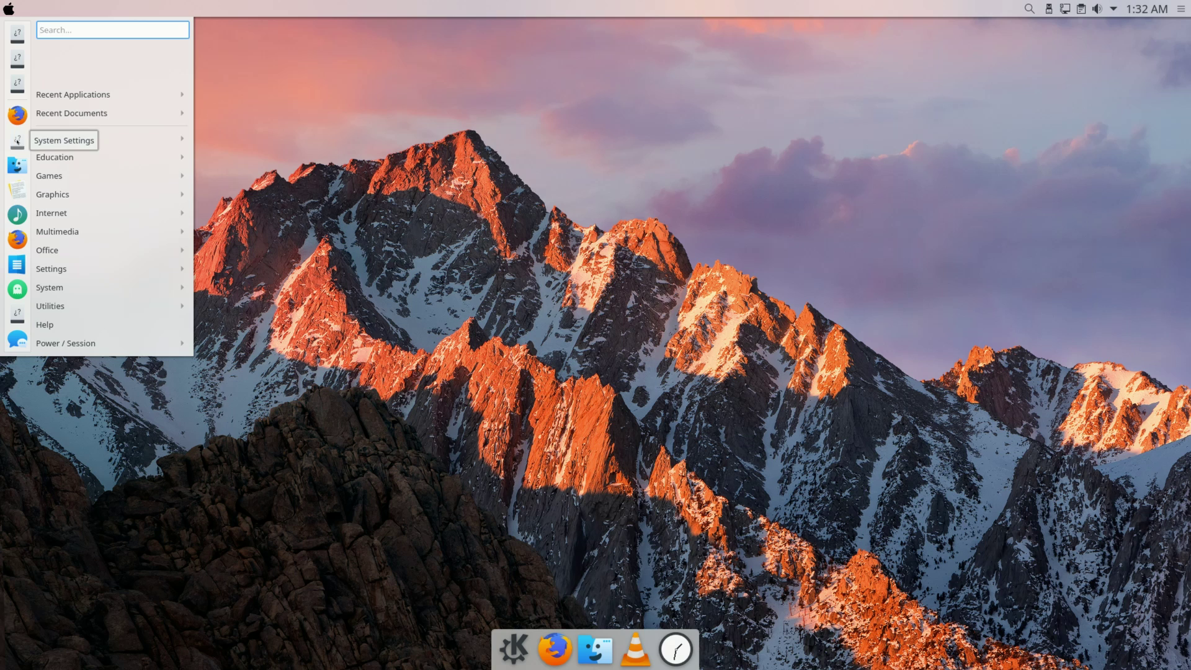
click(17, 140)
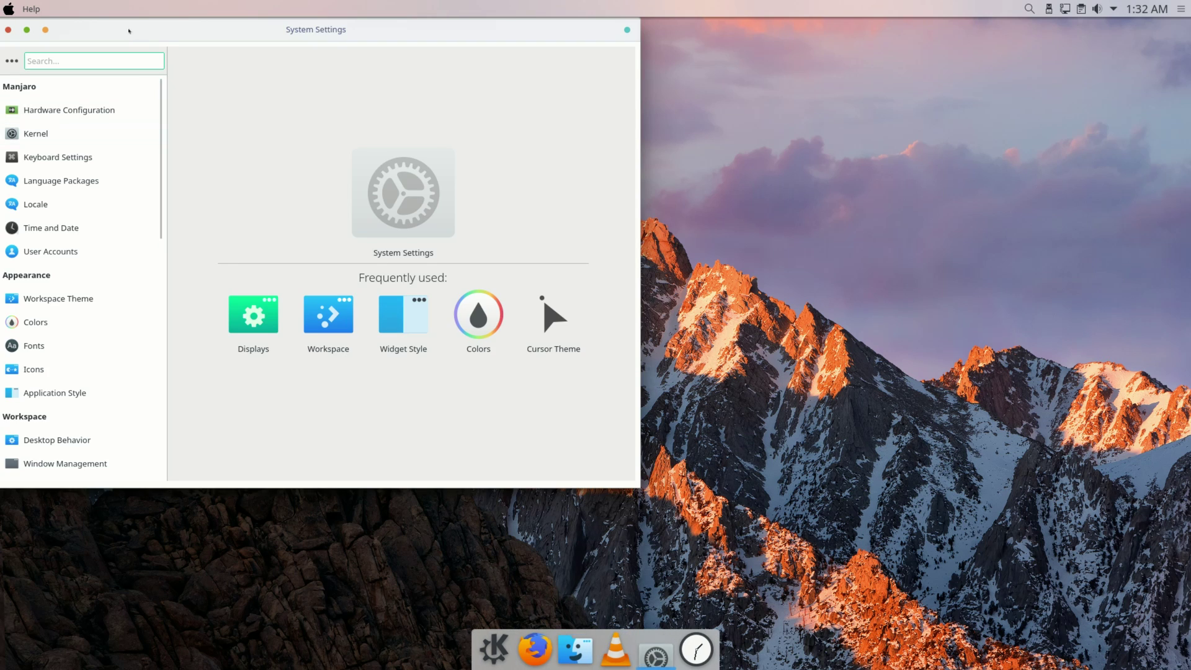
click(57, 440)
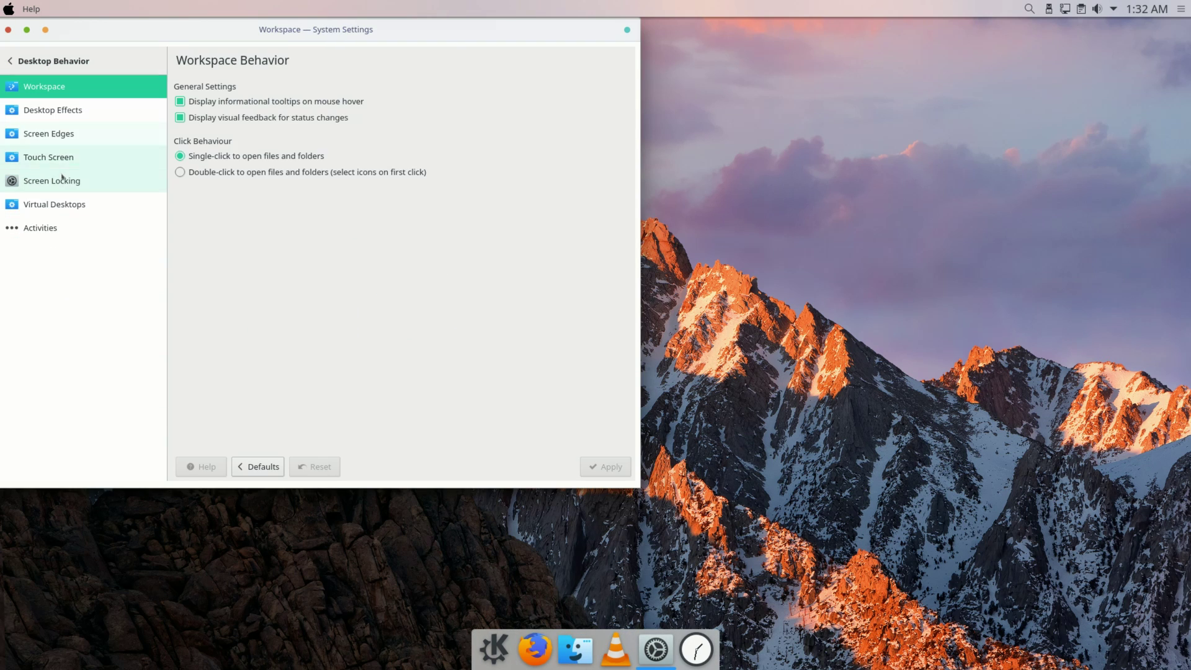
click(61, 109)
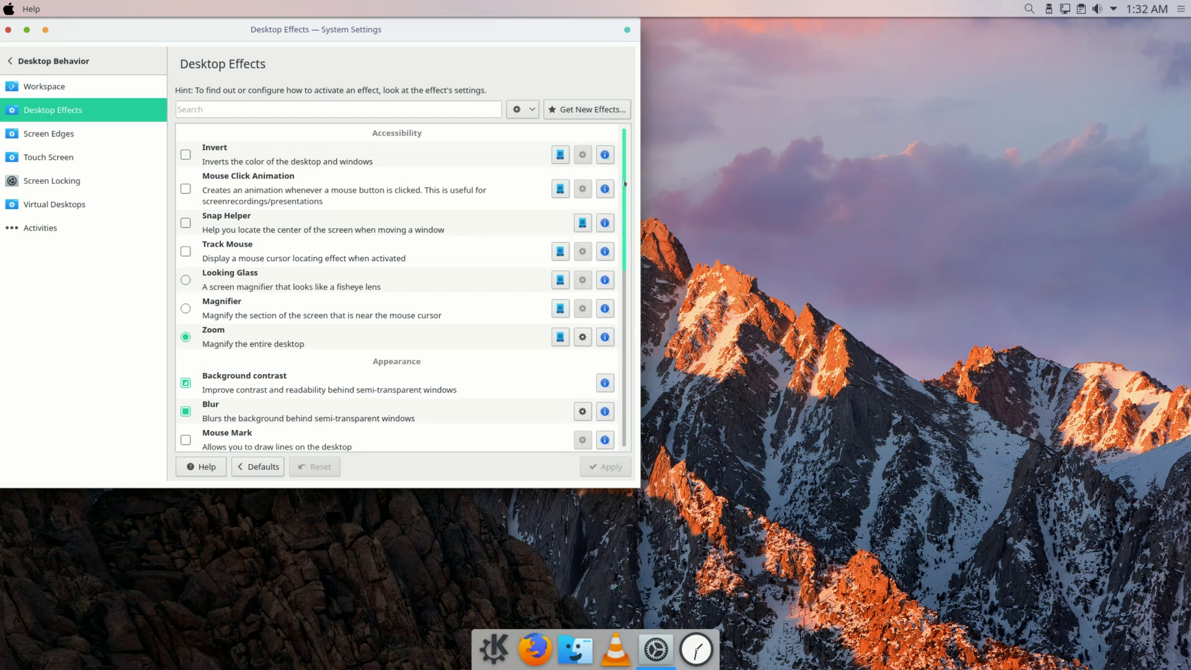
drag(623, 219, 624, 394)
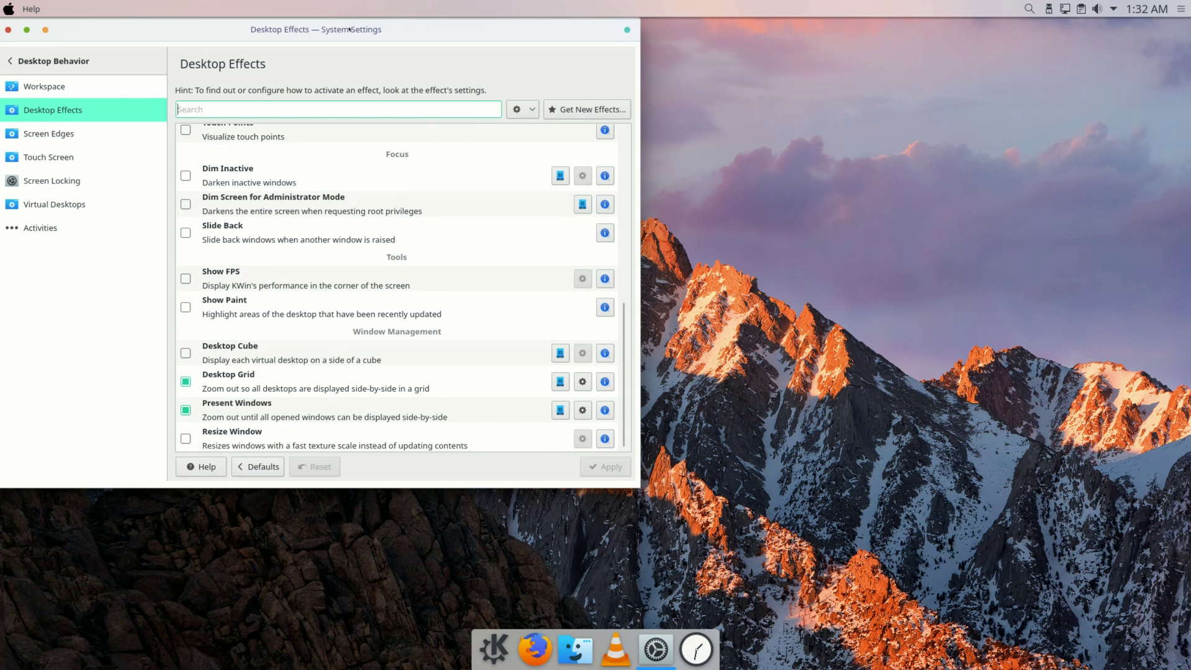
drag(349, 30, 653, 126)
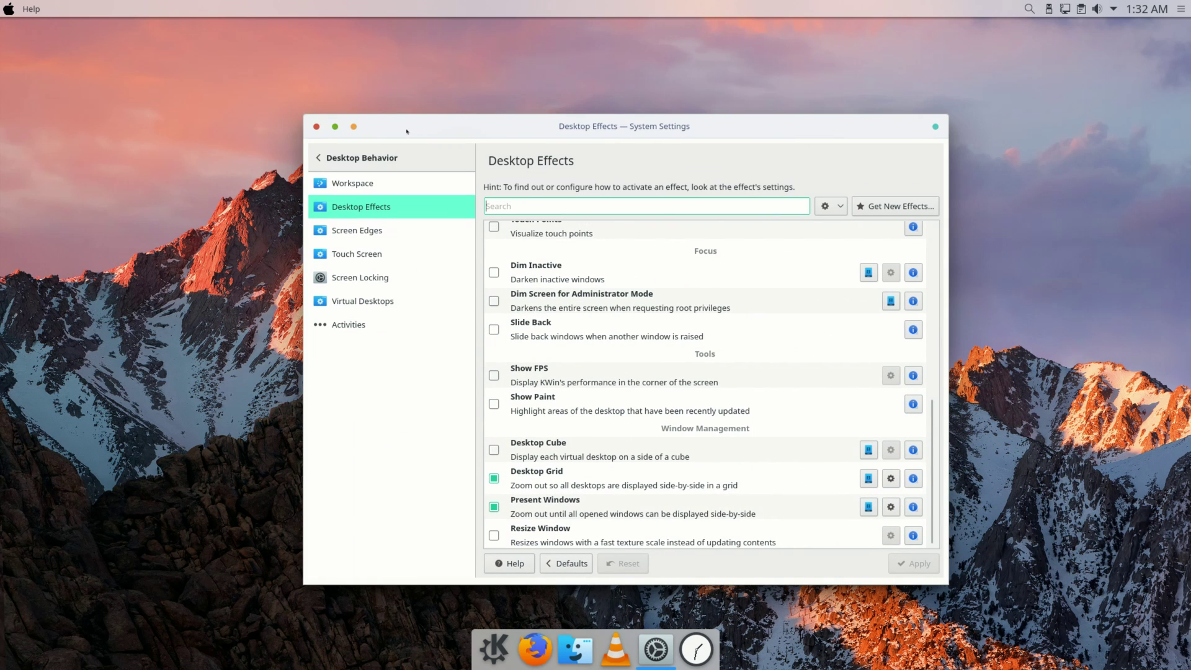
click(352, 126)
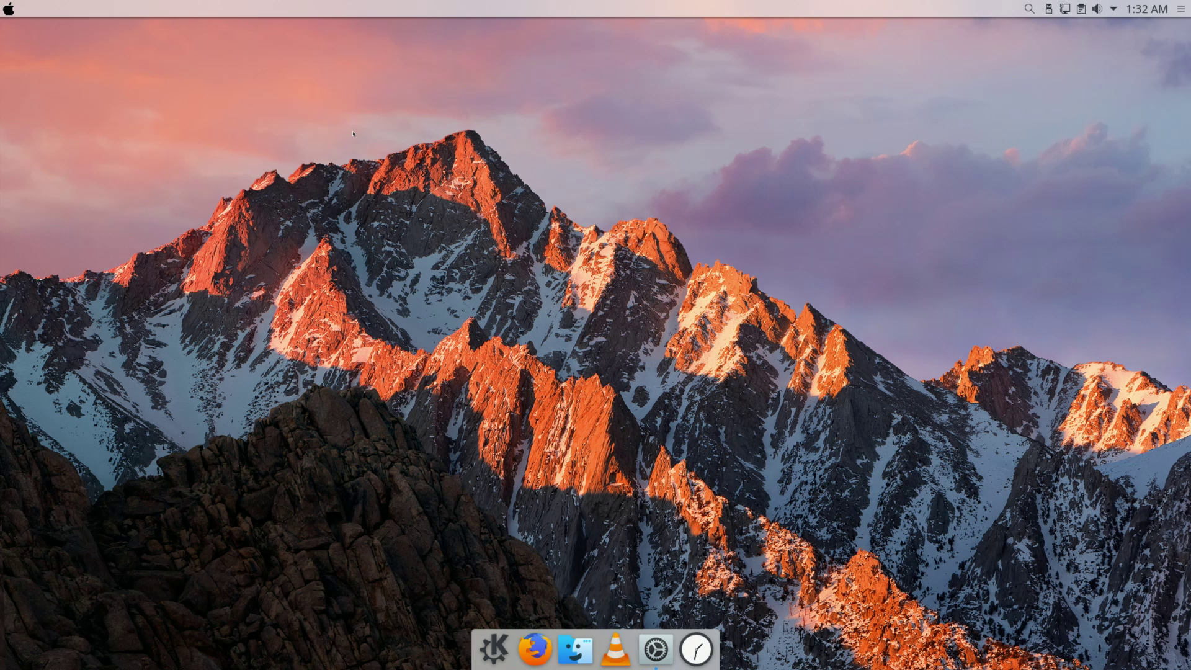
Open the Dolphin file manager from the dock and quit it again.
click(575, 648)
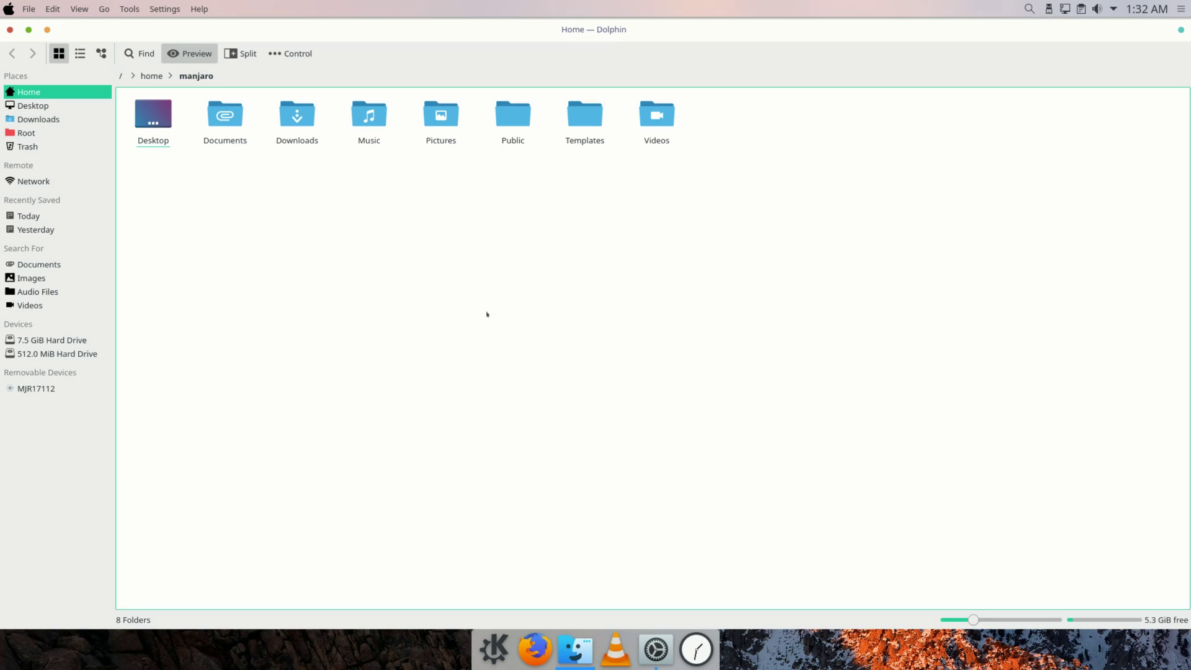
key(ctrl+q)
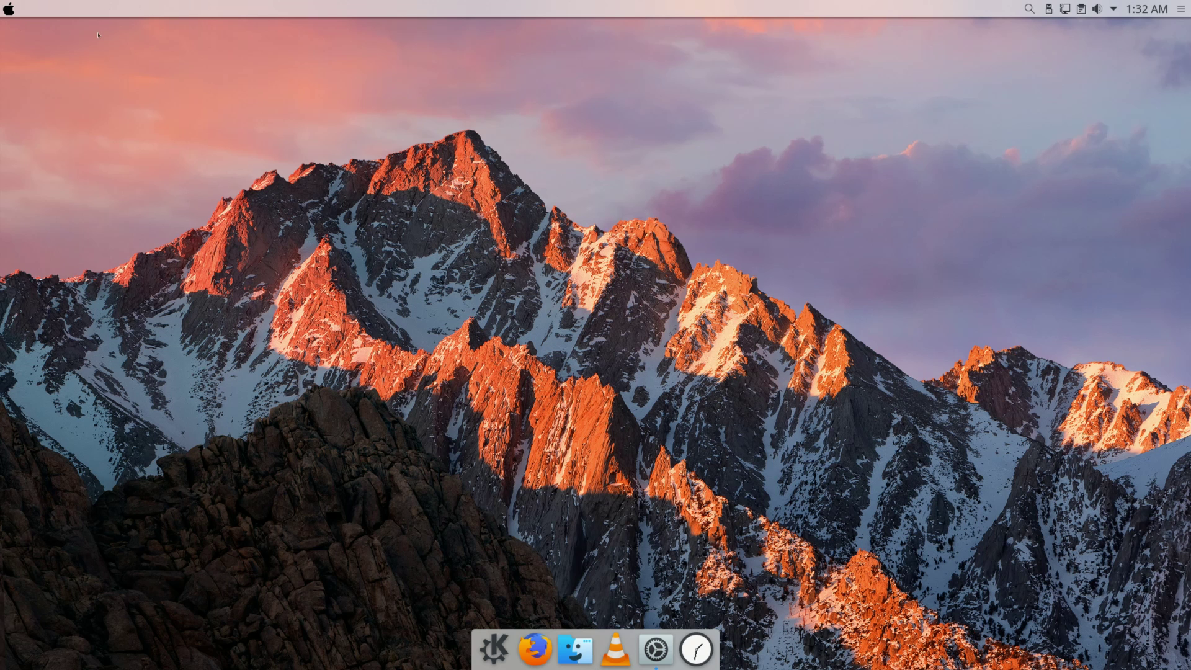
drag(428, 106, 364, 147)
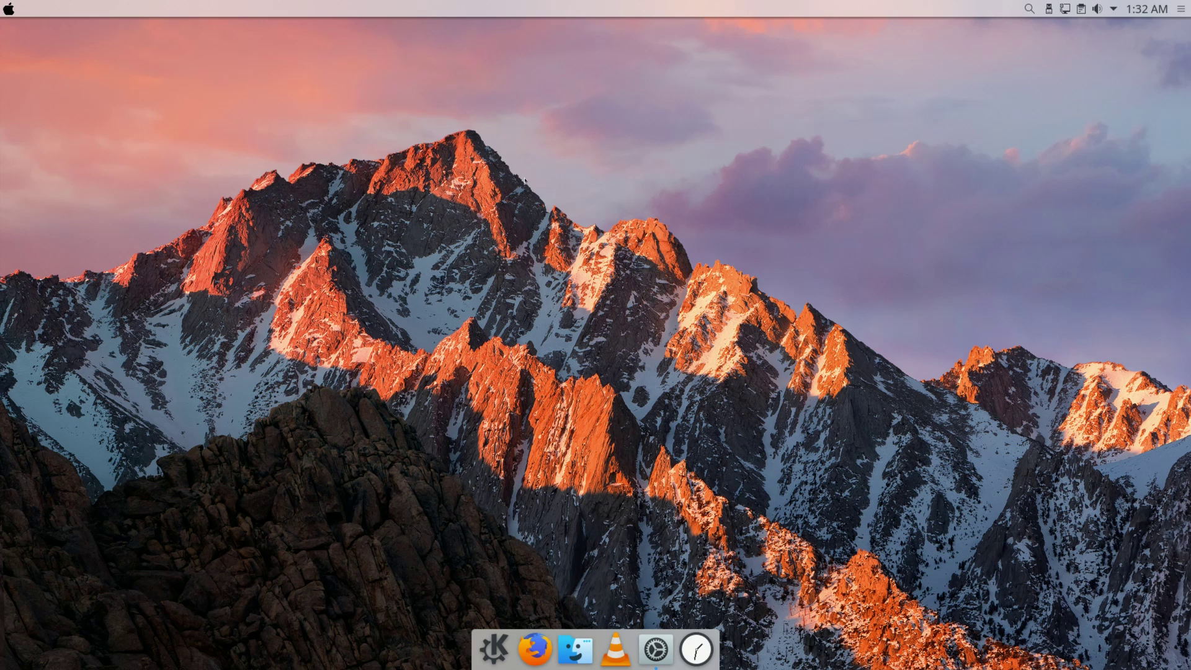